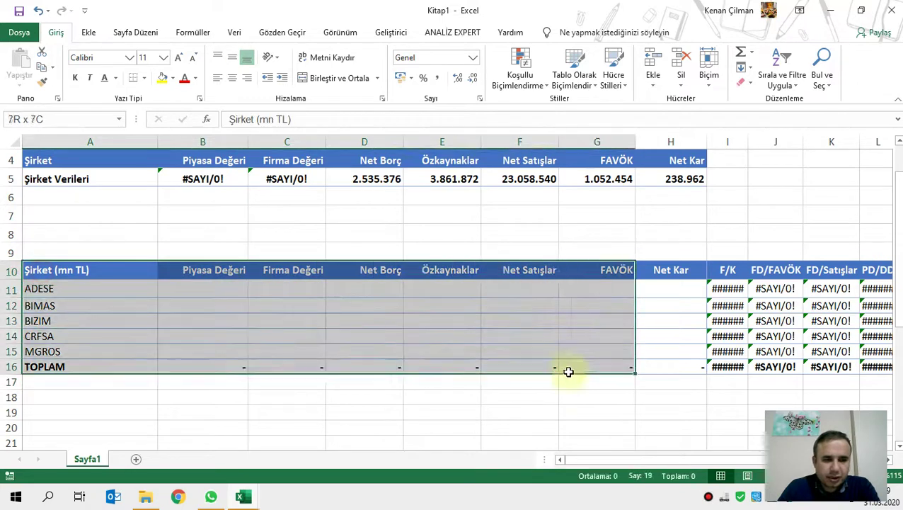
Examine the company table's rows from ADESE to TOPLAM and its columns from Piyasa Değeri to Net Kar.
left_click(252, 307)
left_click(446, 32)
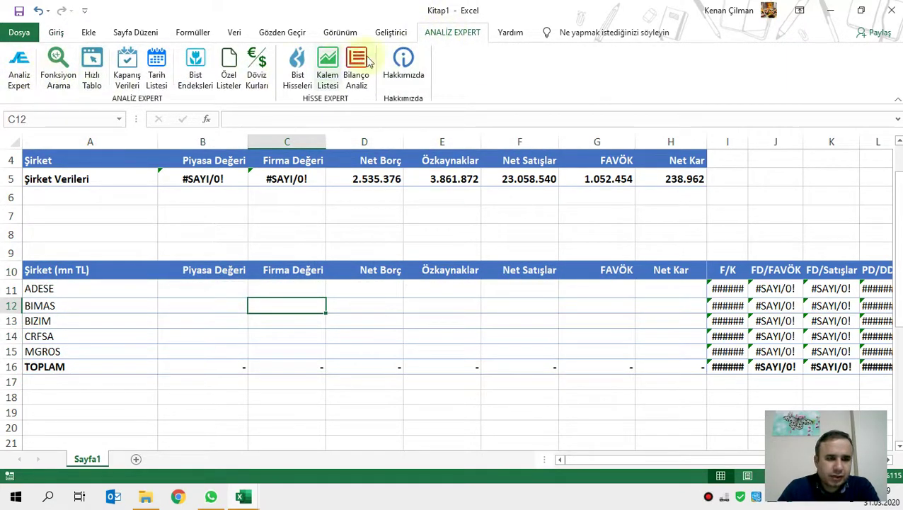
left_click(452, 352)
key("Left")
key("Left")
left_click_drag(96, 286, 669, 351)
left_click(418, 318)
left_click_drag(131, 275, 669, 354)
left_click(215, 284)
left_click(45, 289)
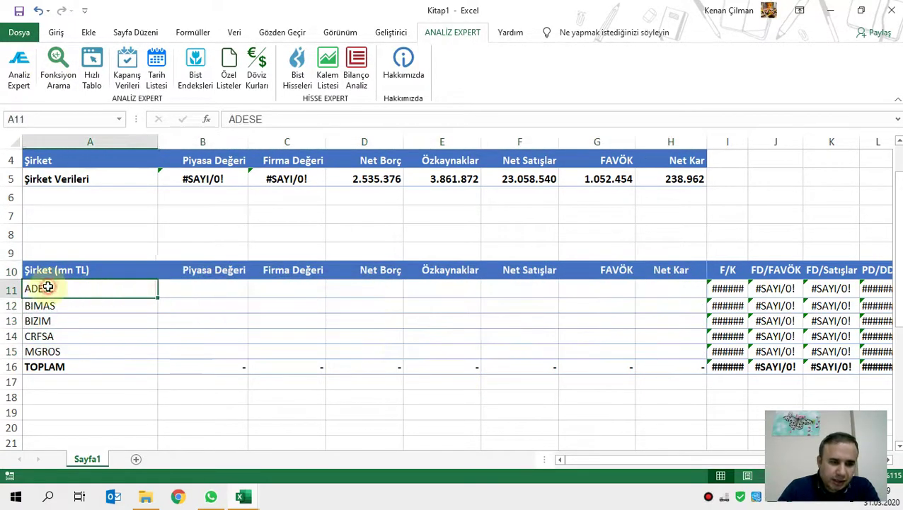
left_click_drag(178, 268, 204, 286)
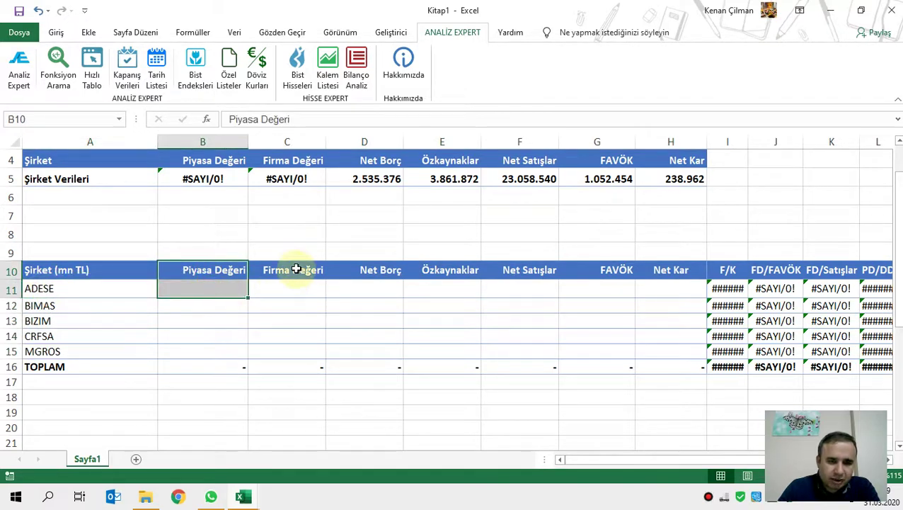
left_click_drag(296, 269, 296, 287)
left_click_drag(355, 272, 699, 291)
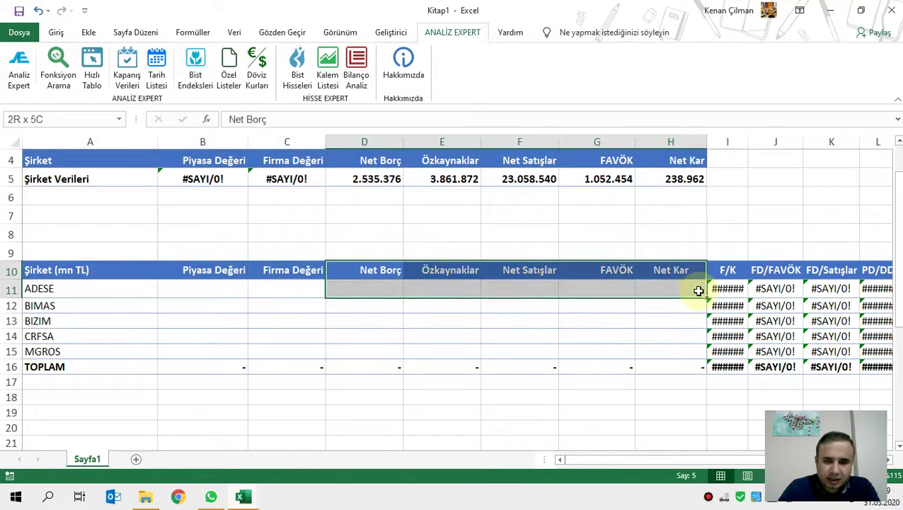
Switch to Chrome and open the isyatirim.com.tr company card page (Sirket-Karti.aspx) for the share ADESE.
left_click(369, 502)
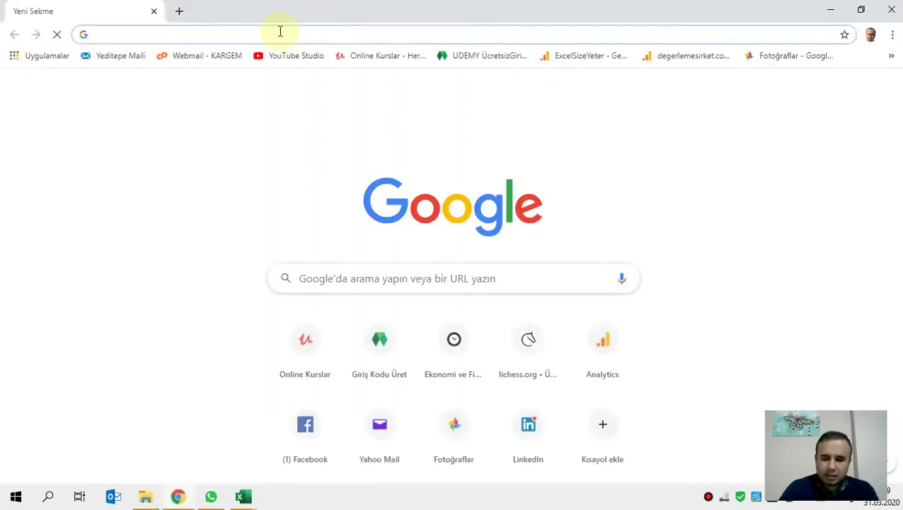
type("is")
key("End")
key("BackSpace")
key("BackSpace")
key("BackSpace")
key("BackSpace")
key("BackSpace")
type("ADESE")
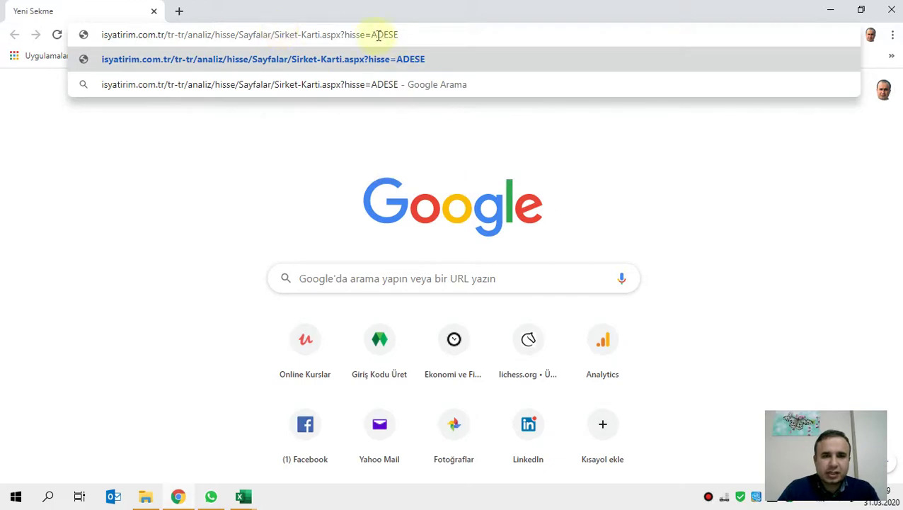
key("Return")
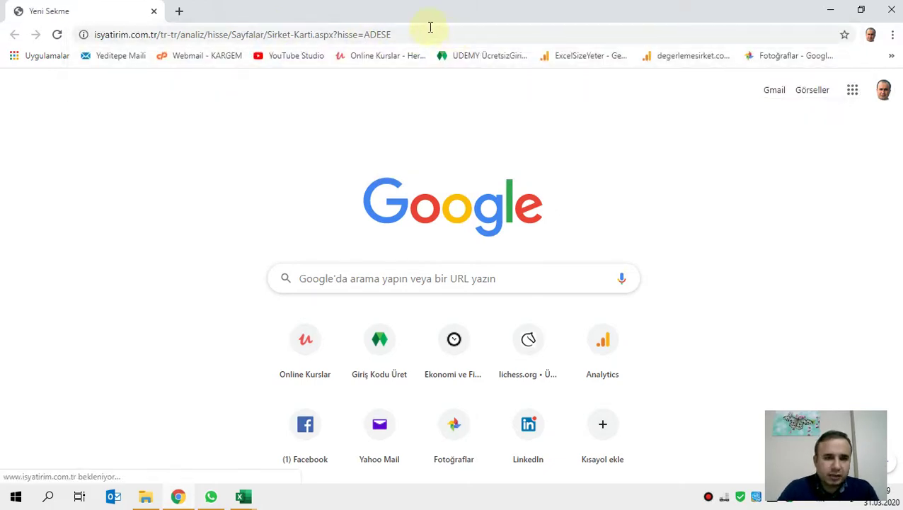
Open tr.investing.com in a new tab, search for "adese" and open the Adese Alışveriş Merkezleri Ticaret A.Ş. share page.
left_click(181, 12)
type("tr.")
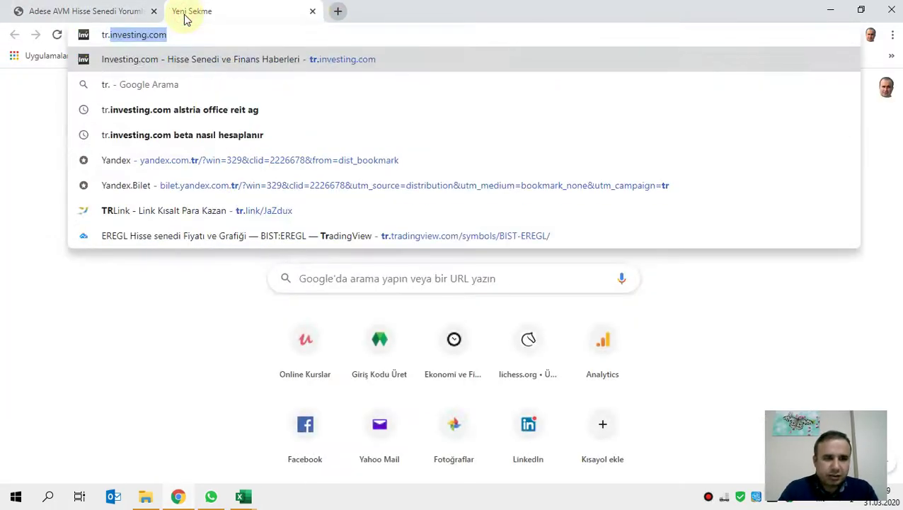
key("Return")
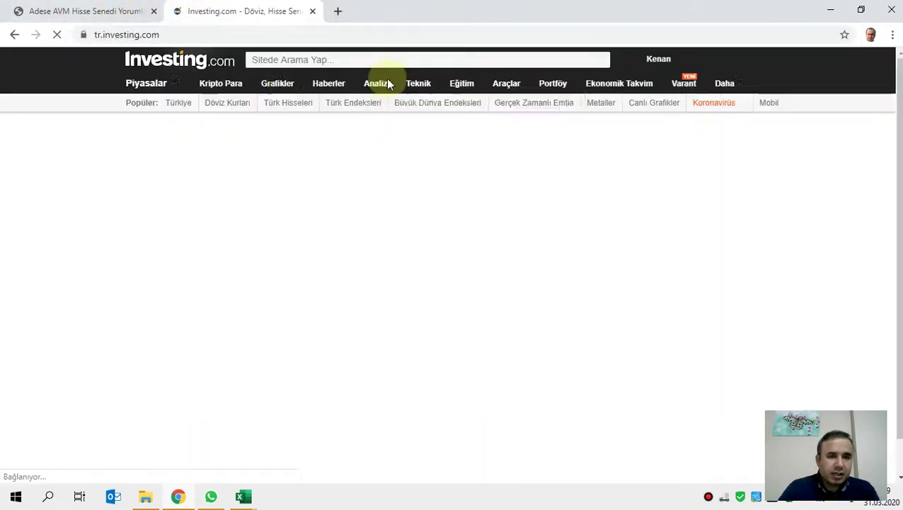
left_click(323, 60)
type("a")
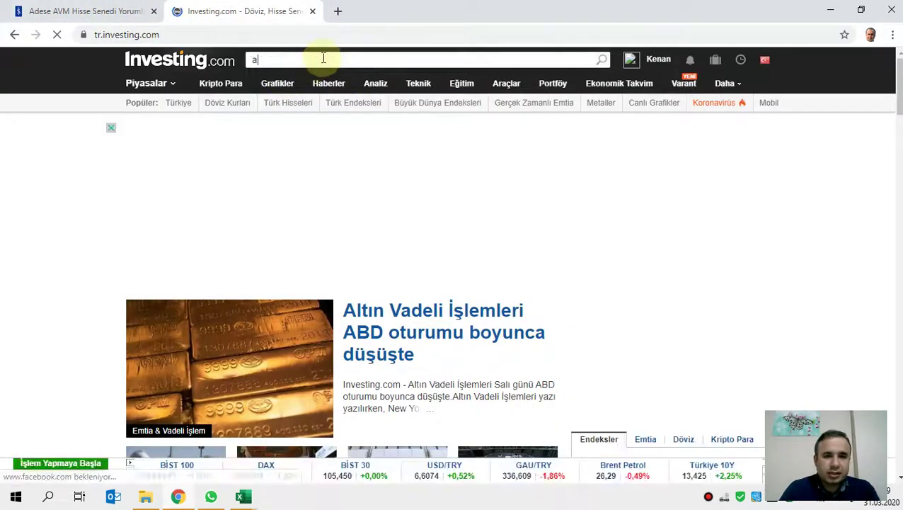
type("dese")
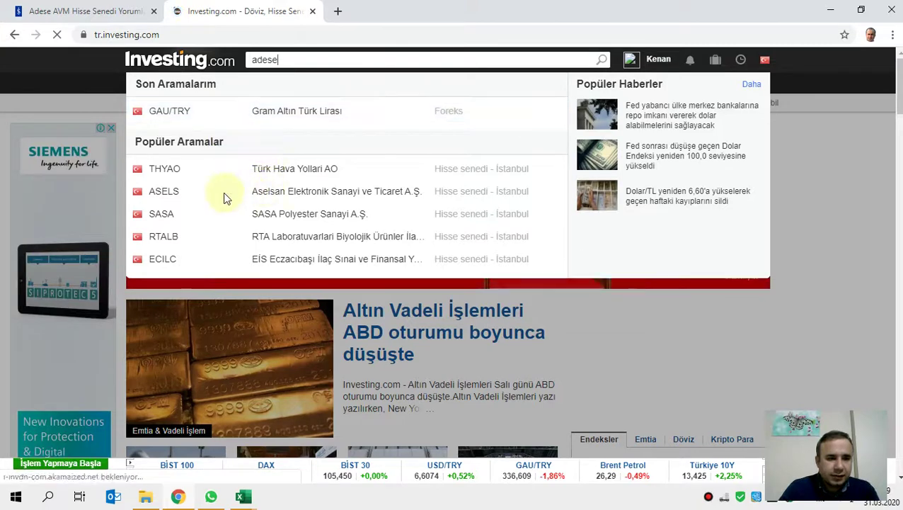
left_click(289, 118)
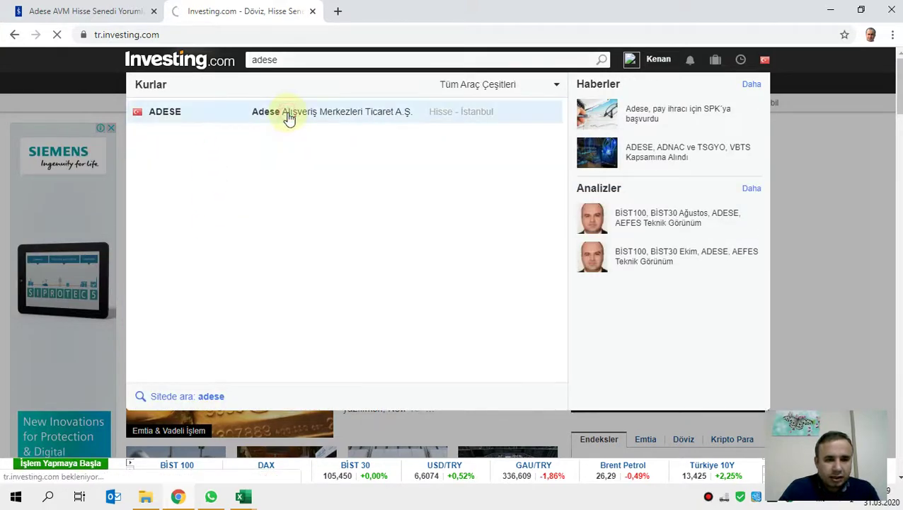
Open the balance sheet (Bilanço) in the ADESE share's financials.
scroll(245, 297, "down", 2)
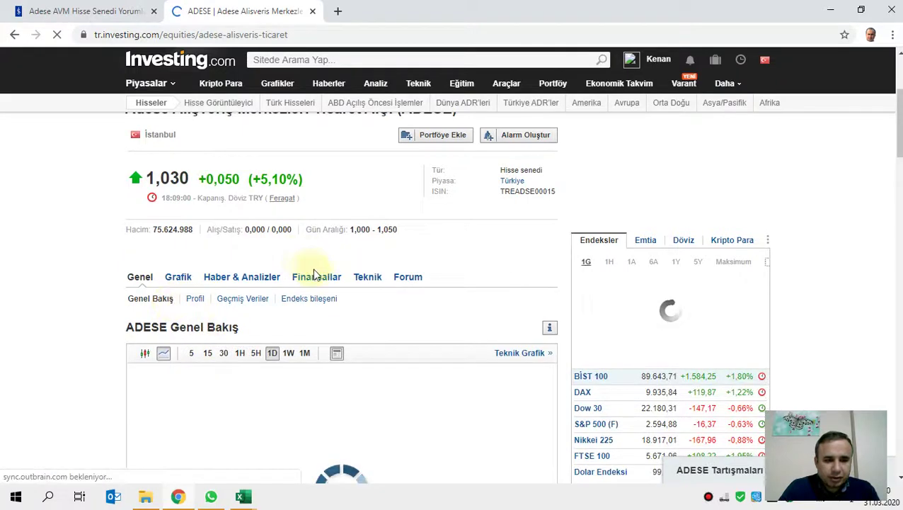
mouse_move(323, 276)
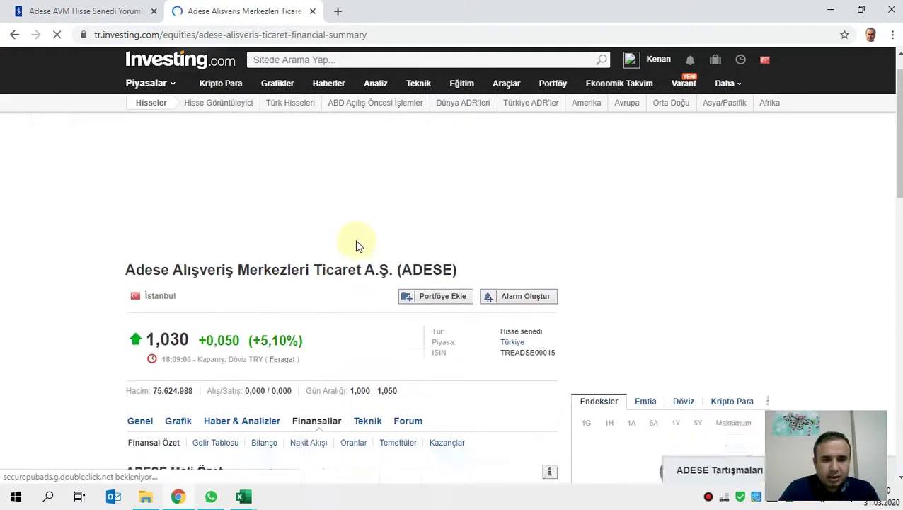
scroll(357, 240, "down", 5)
left_click(275, 173)
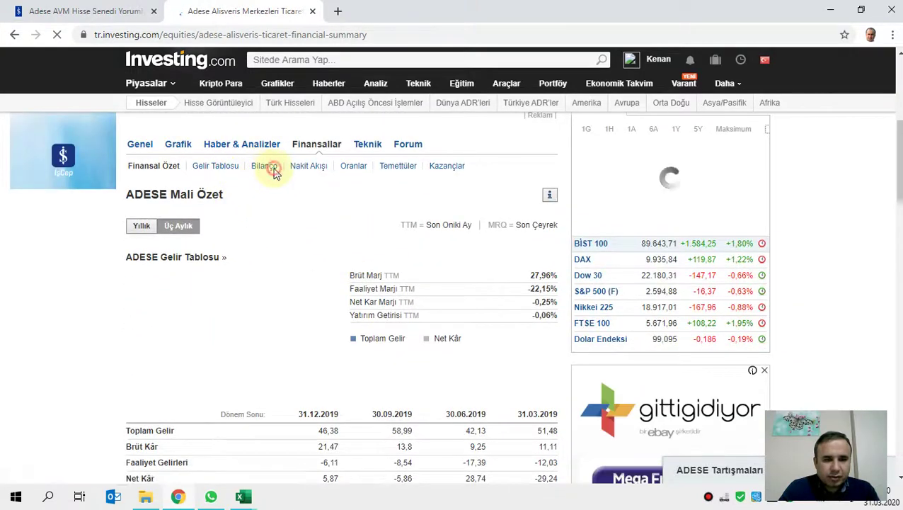
Examine the quarterly ADESE balance sheet, from cash and cash equivalents down to liabilities and equity, and check which currency is stated.
scroll(563, 245, "down", 3)
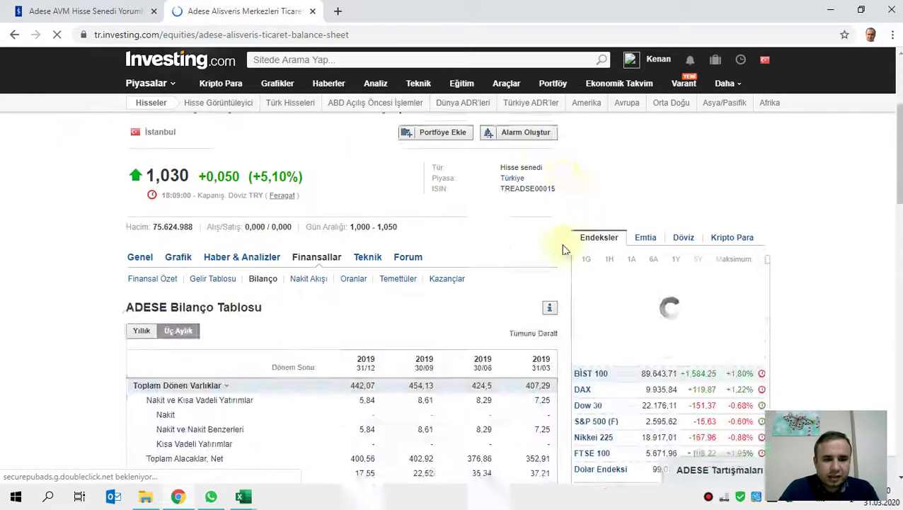
left_click_drag(146, 353, 536, 356)
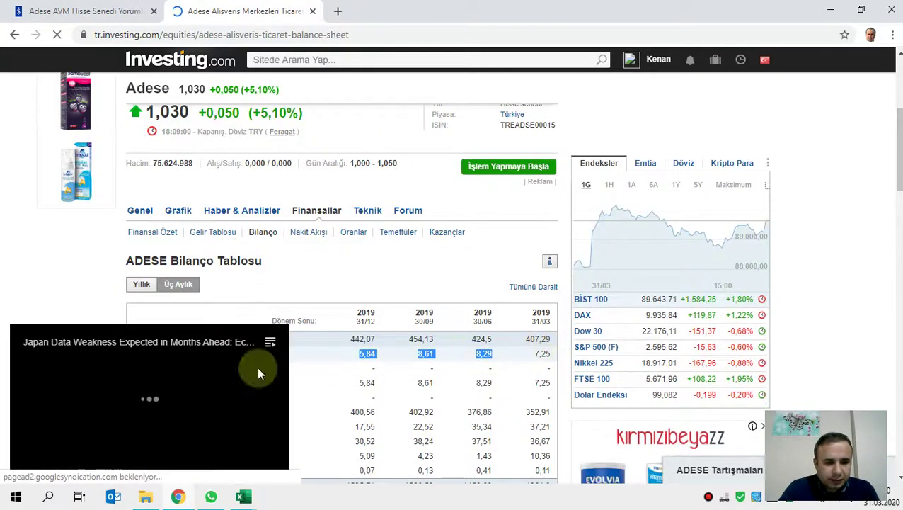
scroll(283, 305, "down", 3)
left_click(282, 316)
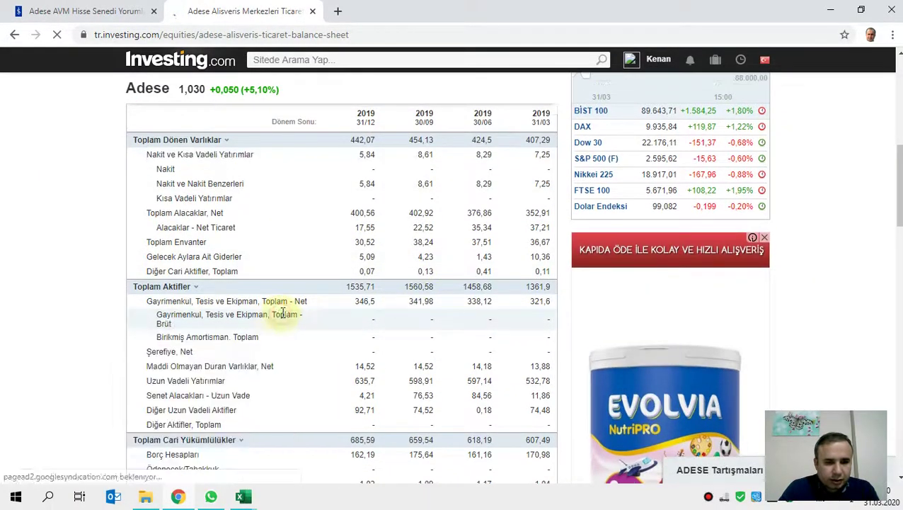
scroll(302, 298, "down", 2)
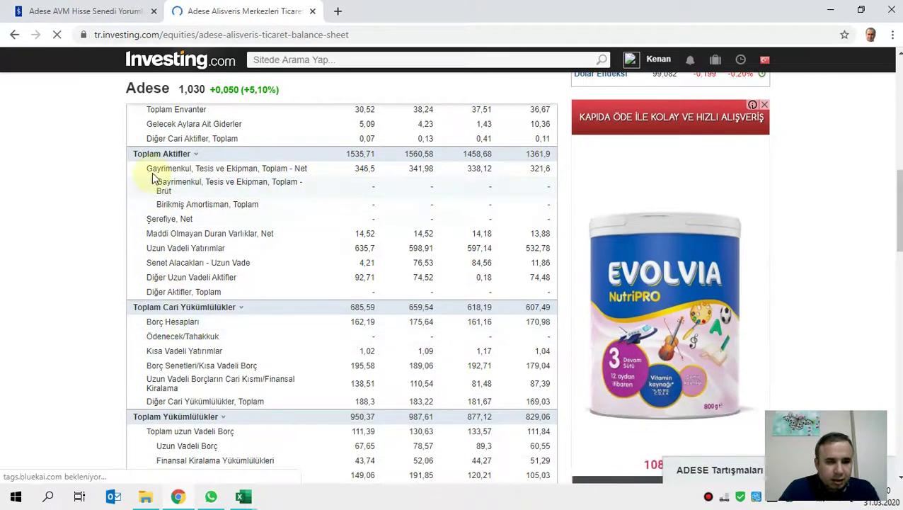
scroll(153, 177, "up", 2)
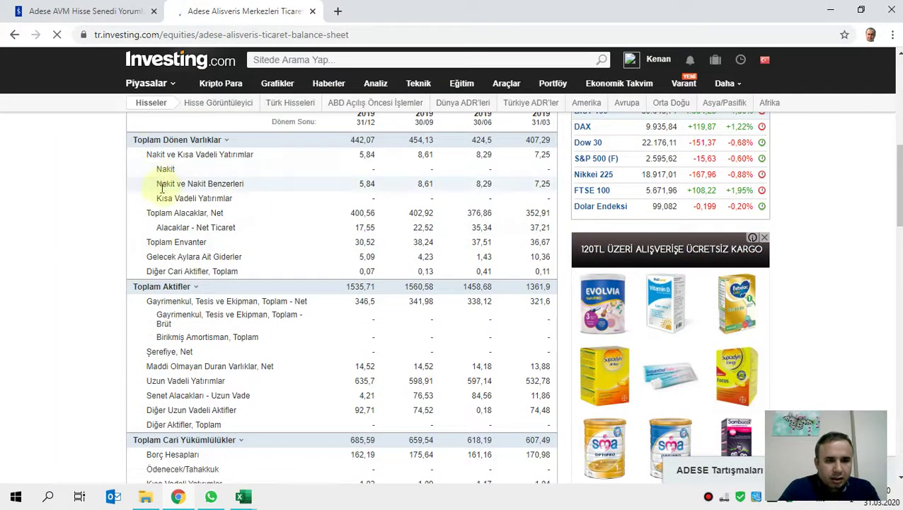
left_click_drag(279, 187, 366, 181)
scroll(323, 205, "up", 2)
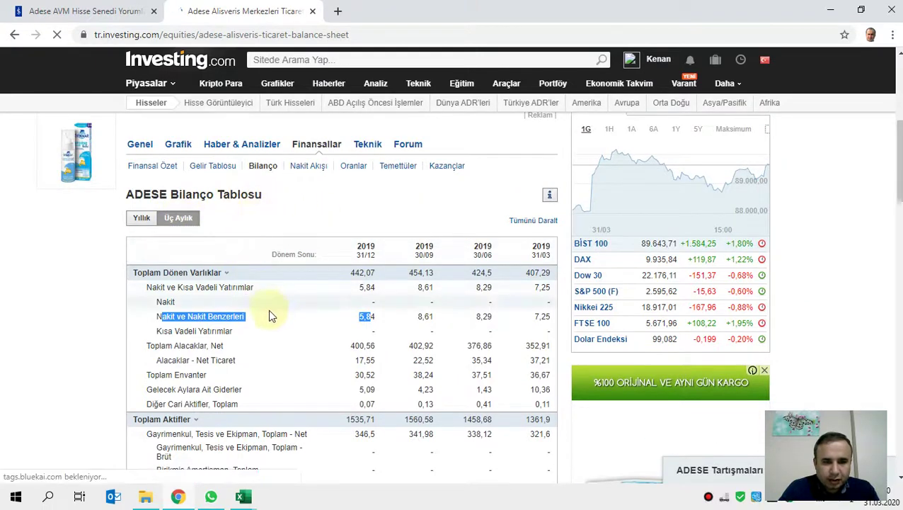
scroll(240, 201, "up", 2)
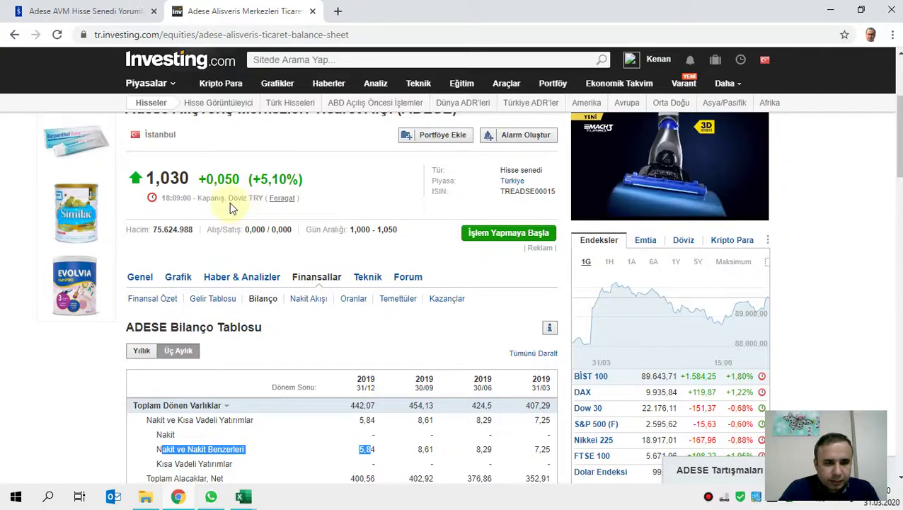
left_click_drag(223, 198, 282, 195)
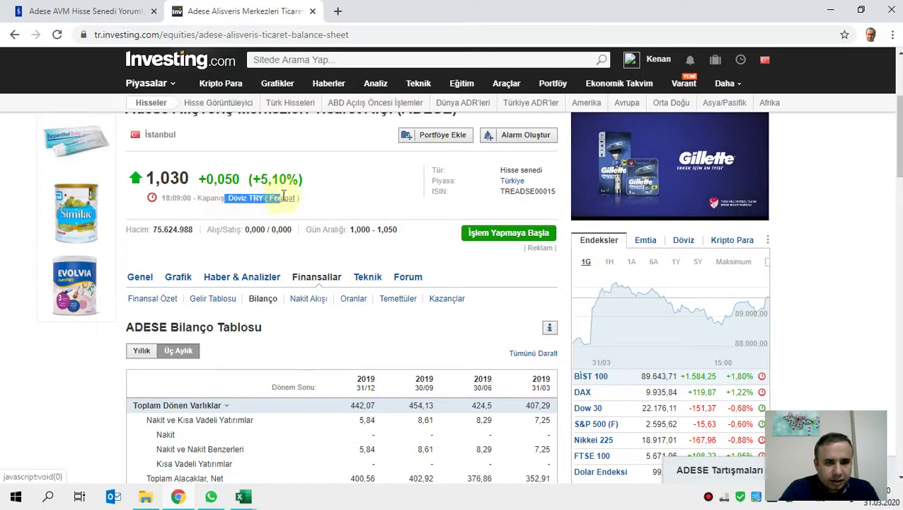
scroll(418, 276, "down", 1)
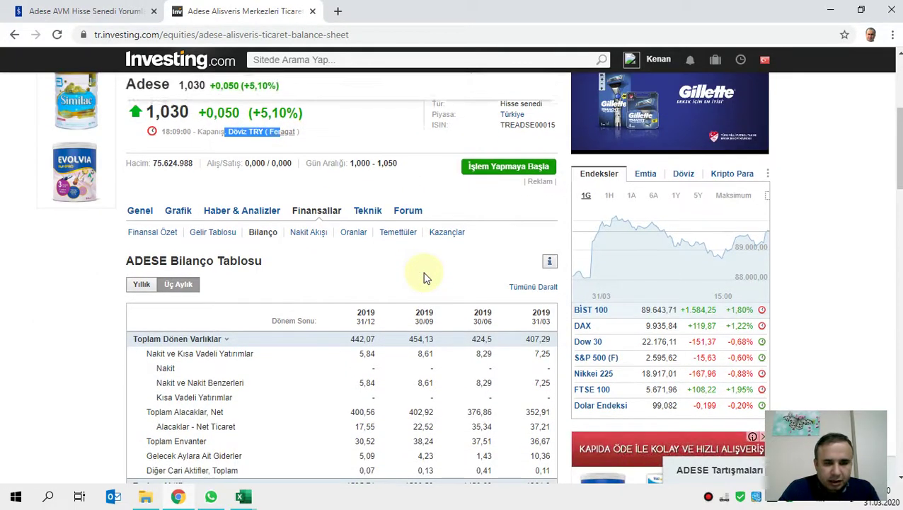
scroll(425, 277, "down", 3)
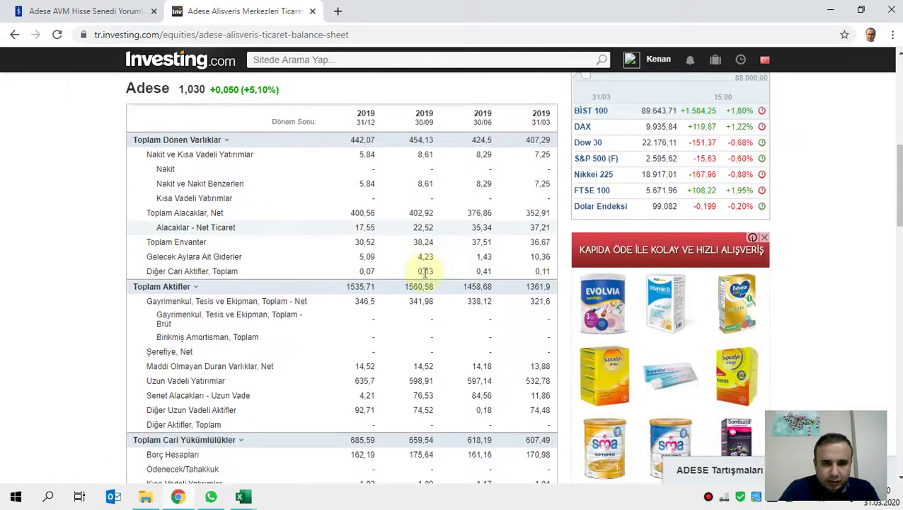
scroll(277, 290, "down", 1)
scroll(283, 270, "down", 3)
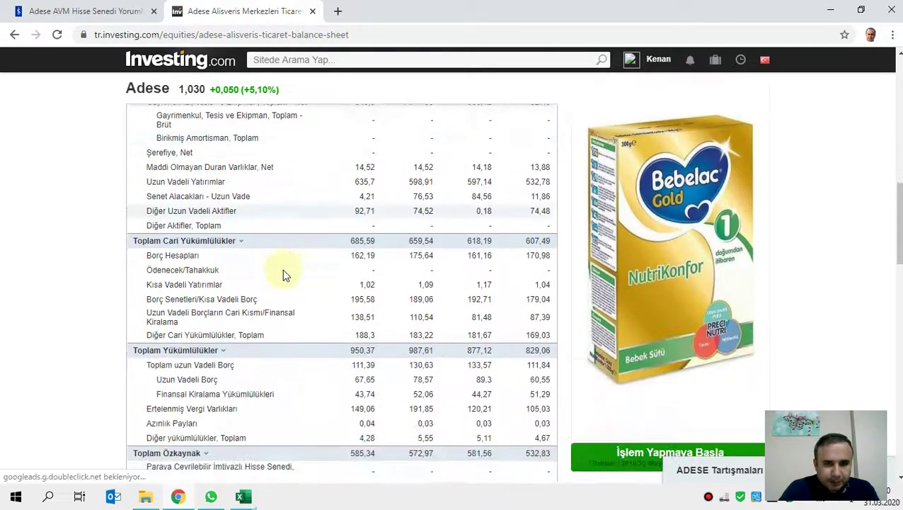
Return to the İş Yatırım page for ADESE and read the Piyasa Değeri and Net Borç figures under Cari Değerler.
left_click(20, 9)
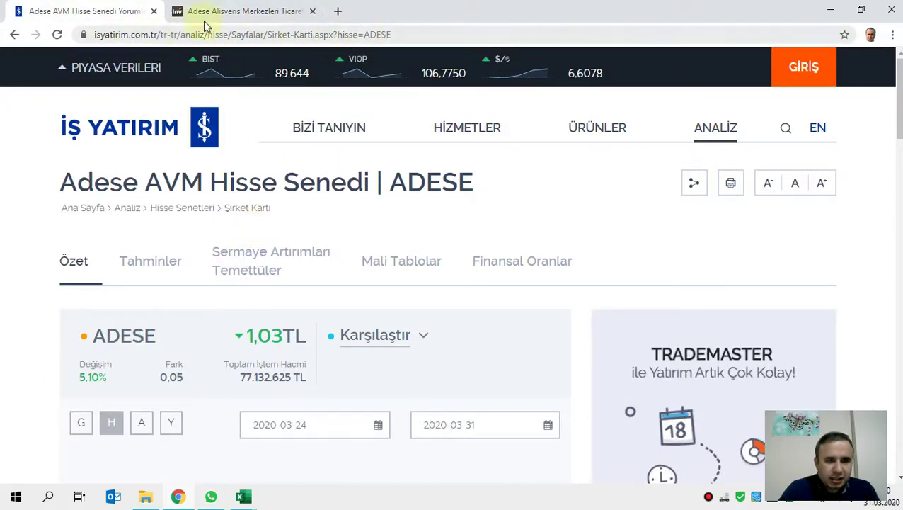
scroll(134, 298, "down", 3)
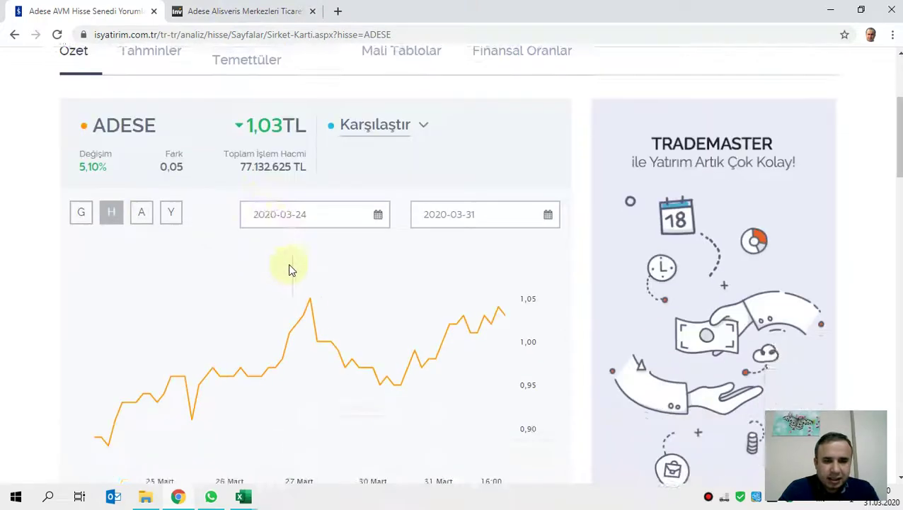
scroll(288, 269, "down", 6)
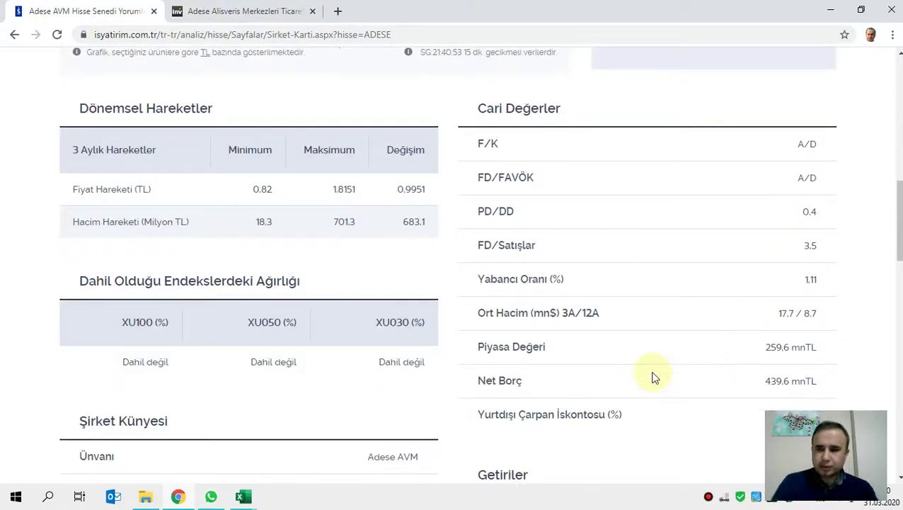
scroll(708, 304, "down", 1)
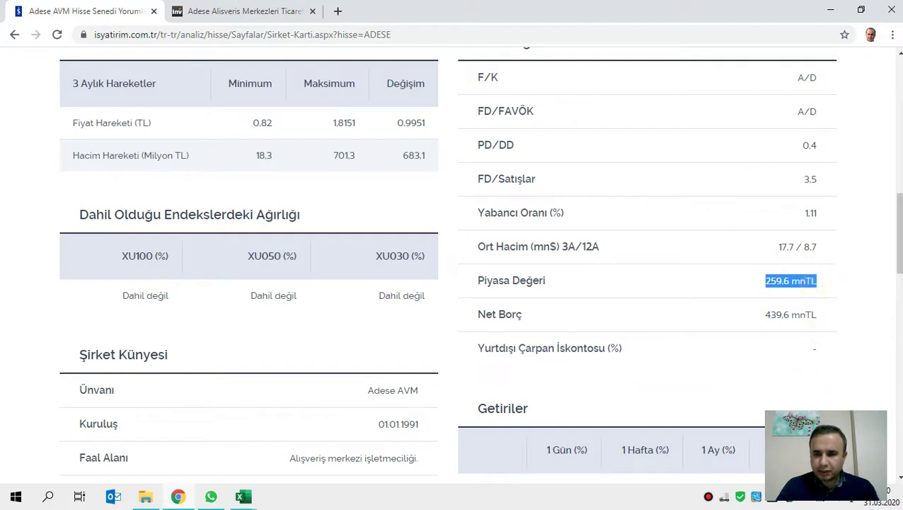
left_click(597, 304)
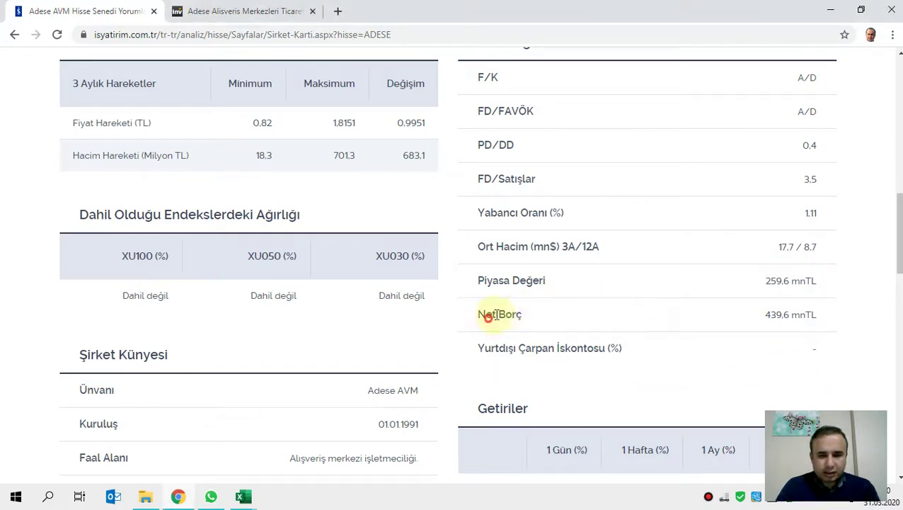
left_click_drag(496, 315, 881, 317)
left_click_drag(770, 315, 863, 321)
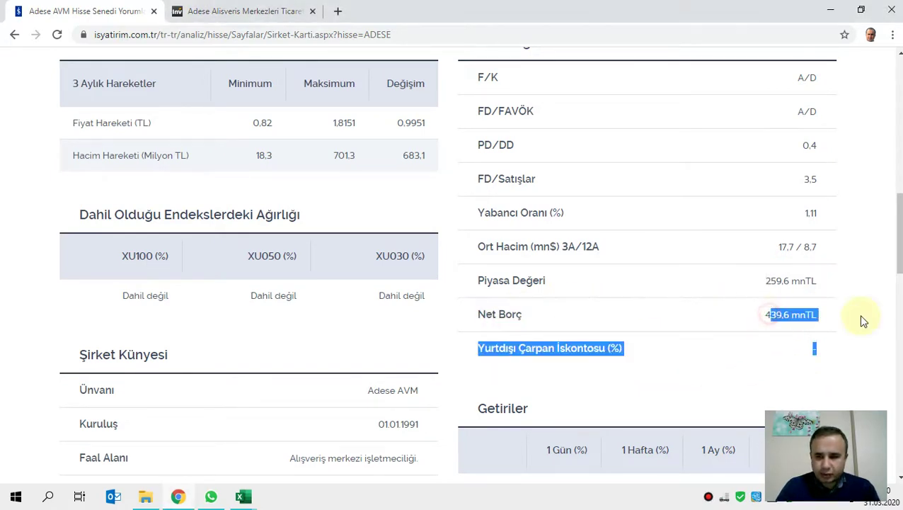
Open ADESE's Mali Tablolar (financial statements) on the İş Yatırım company card.
scroll(286, 316, "up", 12)
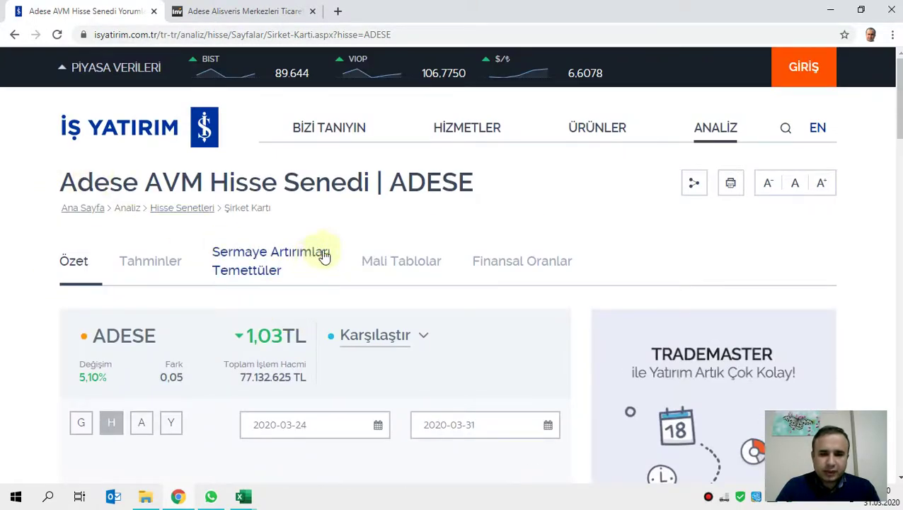
left_click(398, 262)
scroll(547, 219, "down", 3)
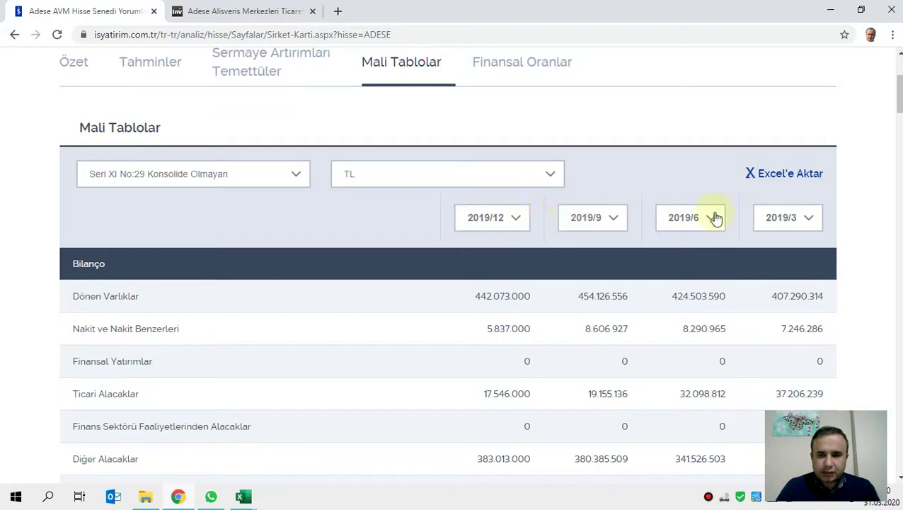
Set the statement periods of the second and fourth columns to 2019/9 and of the third column to 2018/12.
left_click(795, 220)
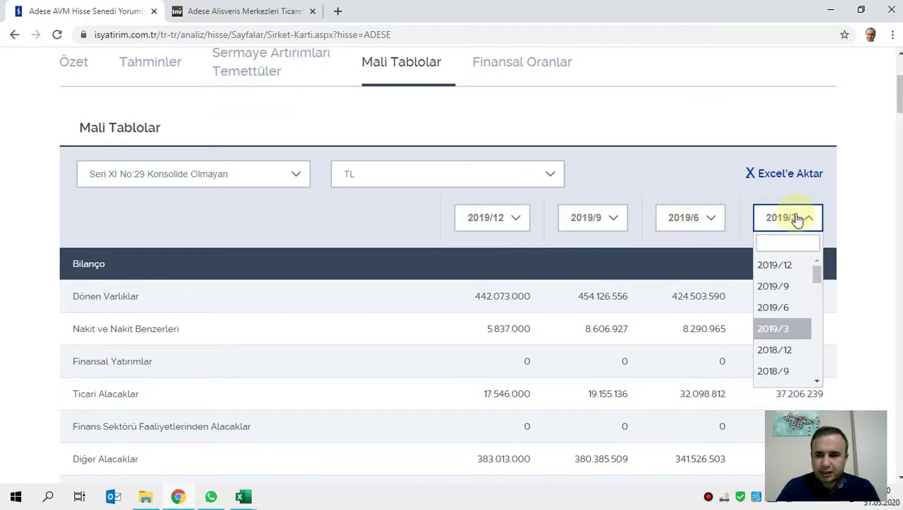
left_click(796, 266)
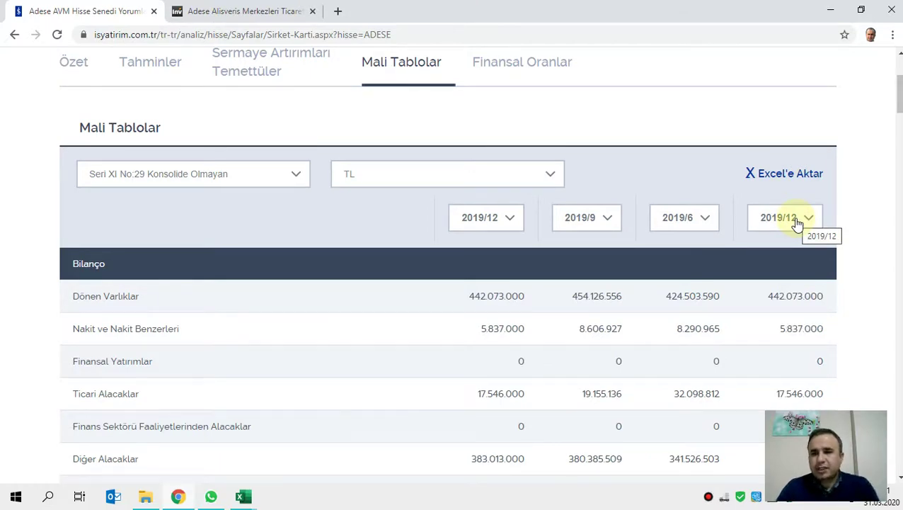
left_click(797, 221)
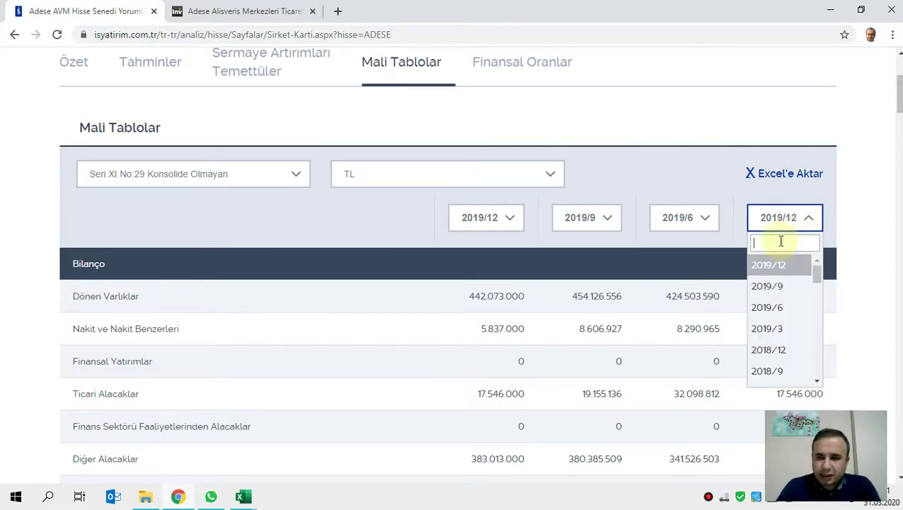
left_click(772, 291)
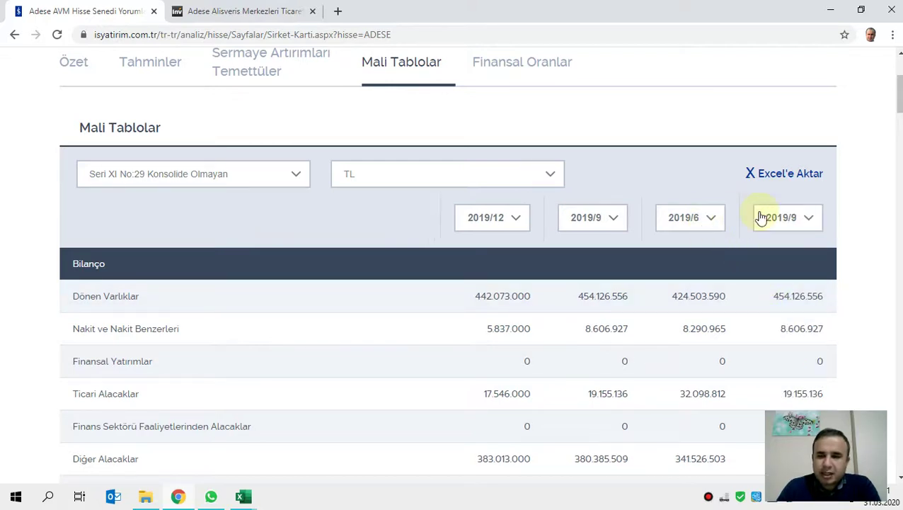
left_click(700, 220)
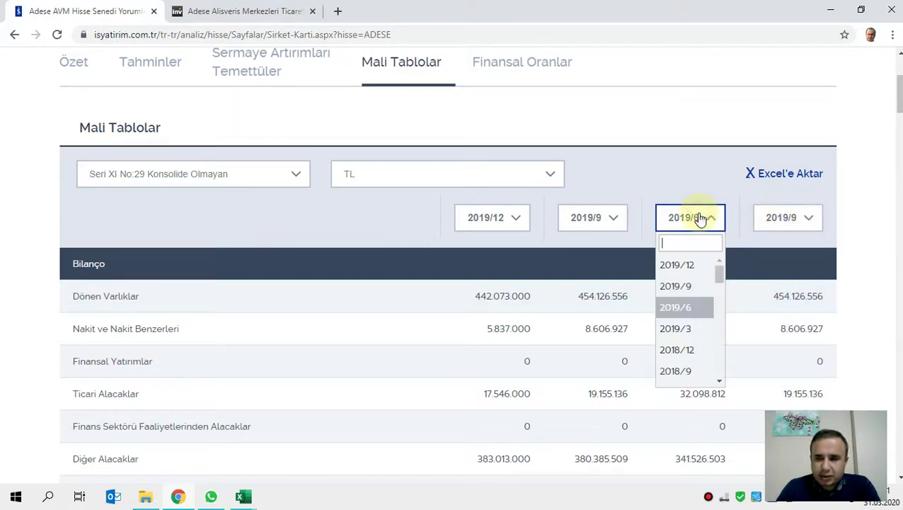
left_click(683, 350)
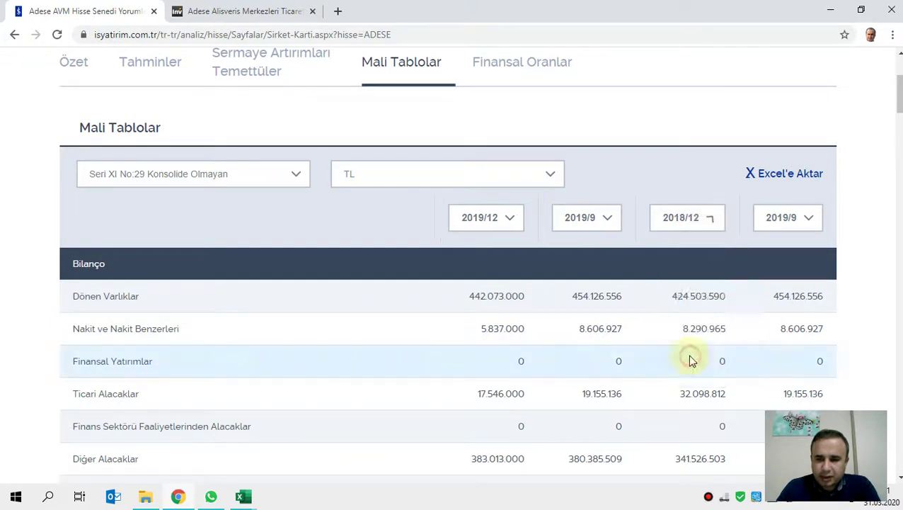
left_click(594, 221)
left_click(573, 291)
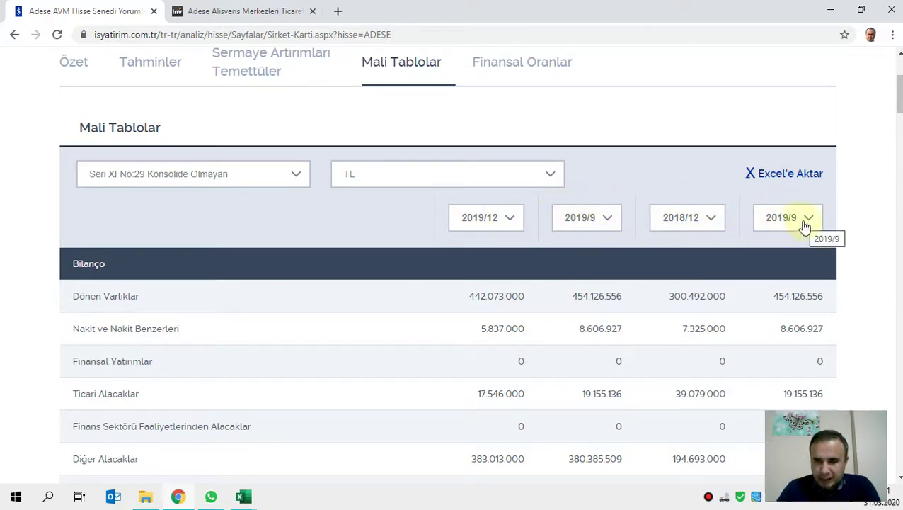
Export the financial statements to Excel, switch to the downloaded malitablo workbook and enable editing.
left_click(785, 177)
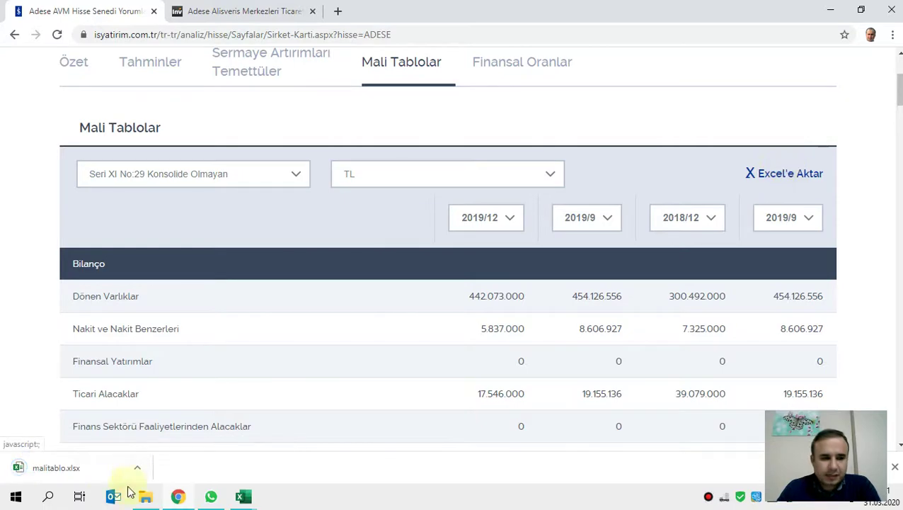
left_click(241, 495)
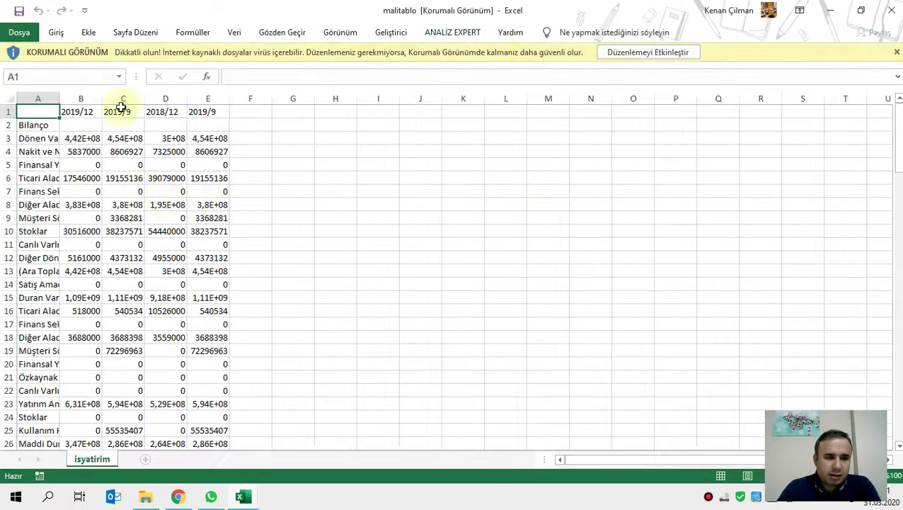
left_click(630, 52)
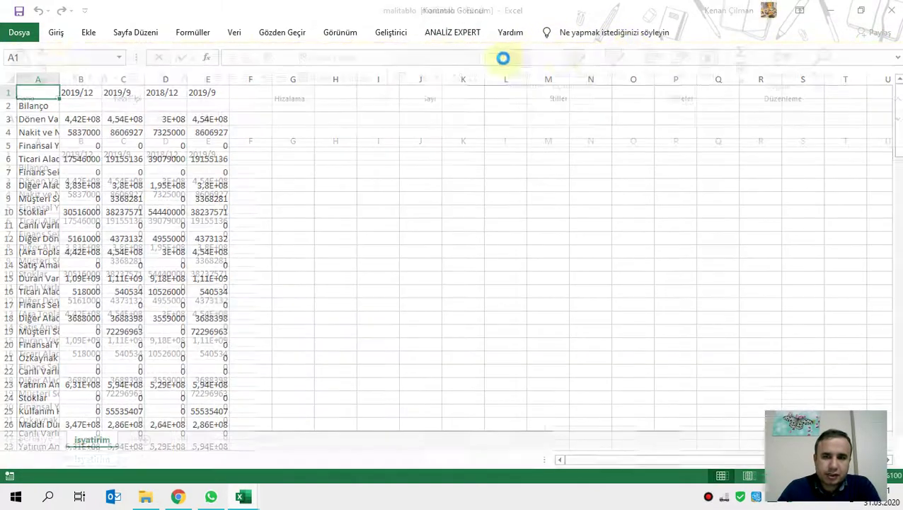
Fit all column widths to their contents and rename the isyatirim sheet as ADESE.
left_click(8, 141)
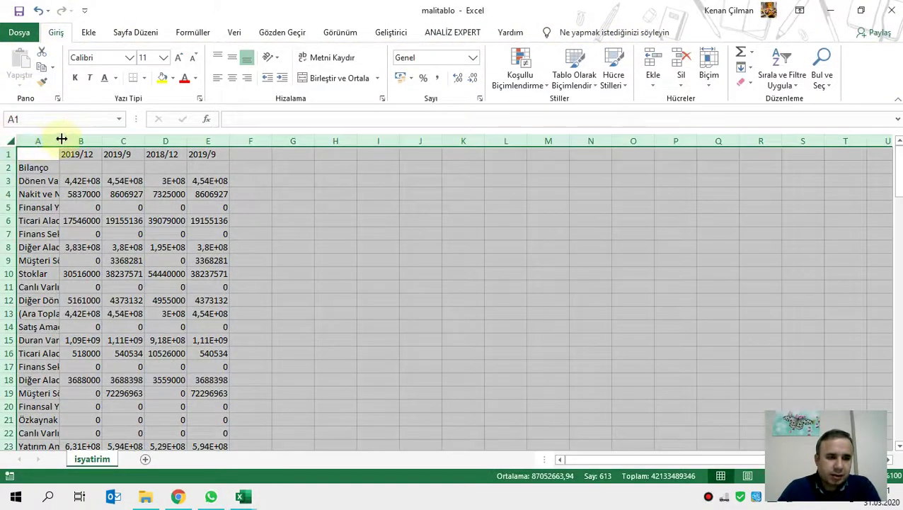
double_click(59, 140)
double_click(92, 459)
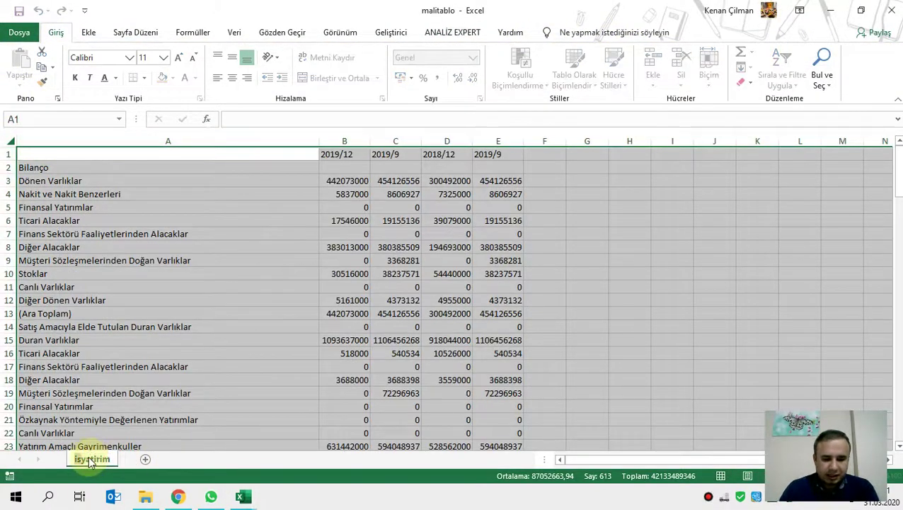
key("Return")
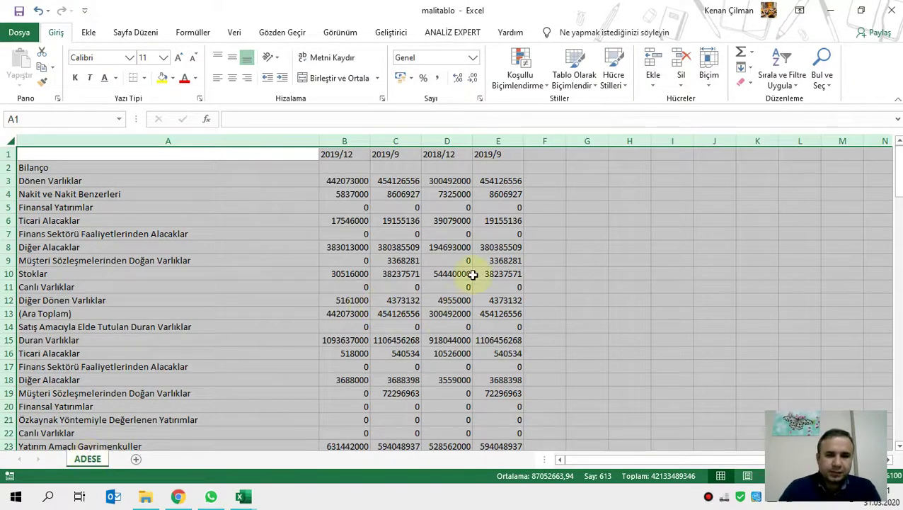
Copy the Net Borç to Net Kar block D10:H11 from Kitap1 to G1 of the ADESE sheet and fit columns G:K to their contents.
left_click(498, 181)
key("alt+Tab")
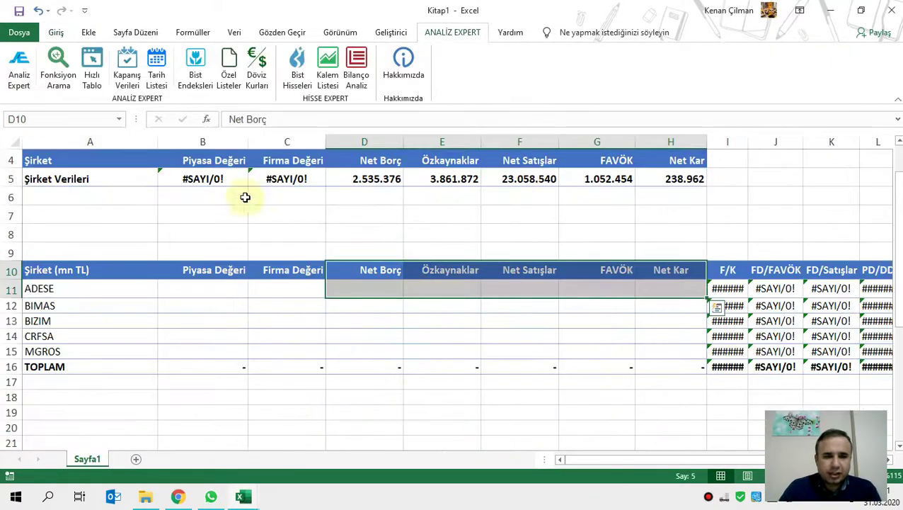
left_click_drag(359, 270, 675, 282)
key("ctrl+c")
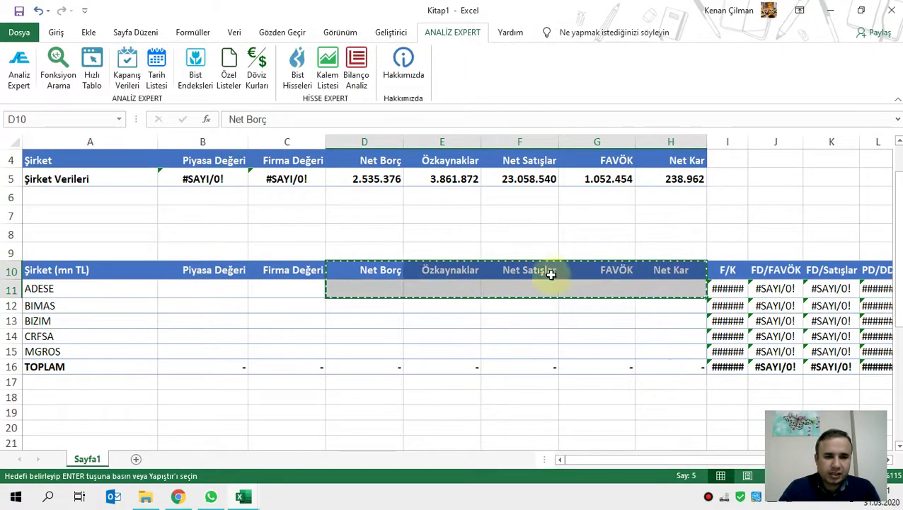
key("alt+Tab")
key("ctrl+v")
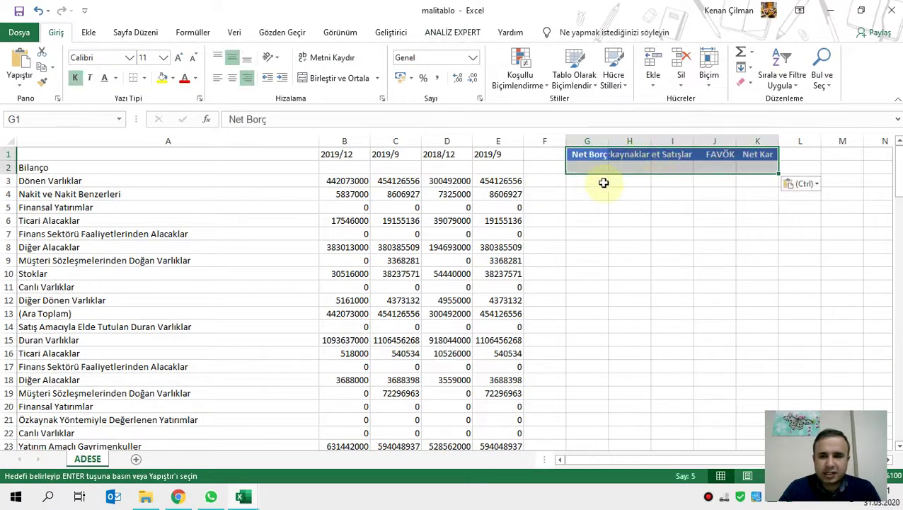
left_click_drag(587, 141, 756, 154)
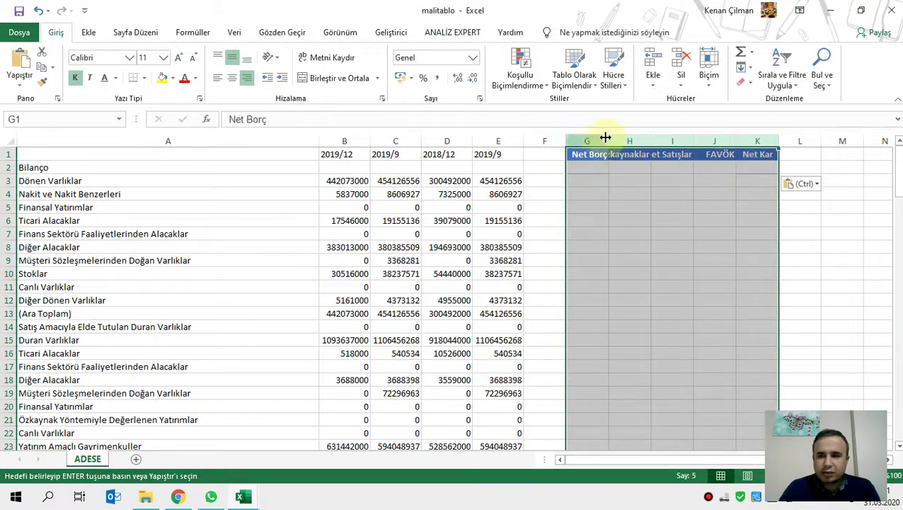
double_click(606, 137)
Calculate Net Borç for 2019/9 in G2 as short- and long-term Finansal Borçlar minus Nakit ve Nakit Benzerleri, with =E34+E48-E4.
left_click(589, 165)
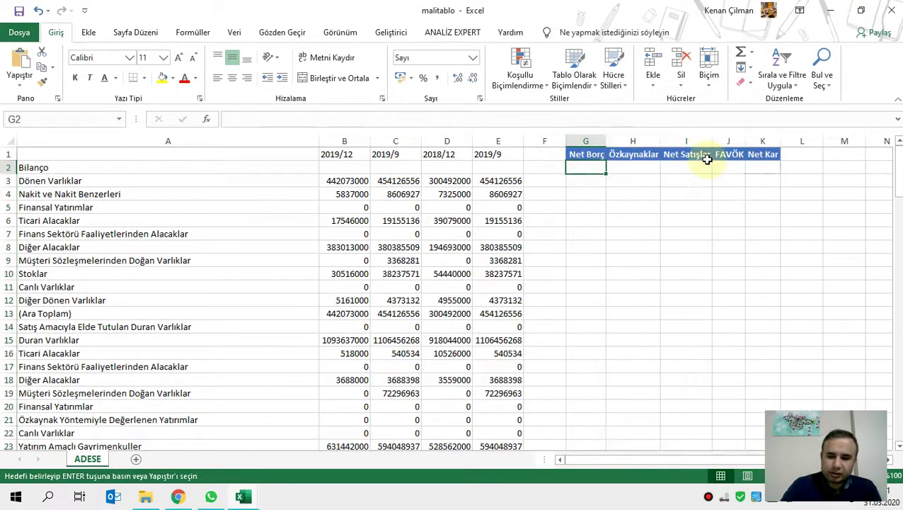
type("=")
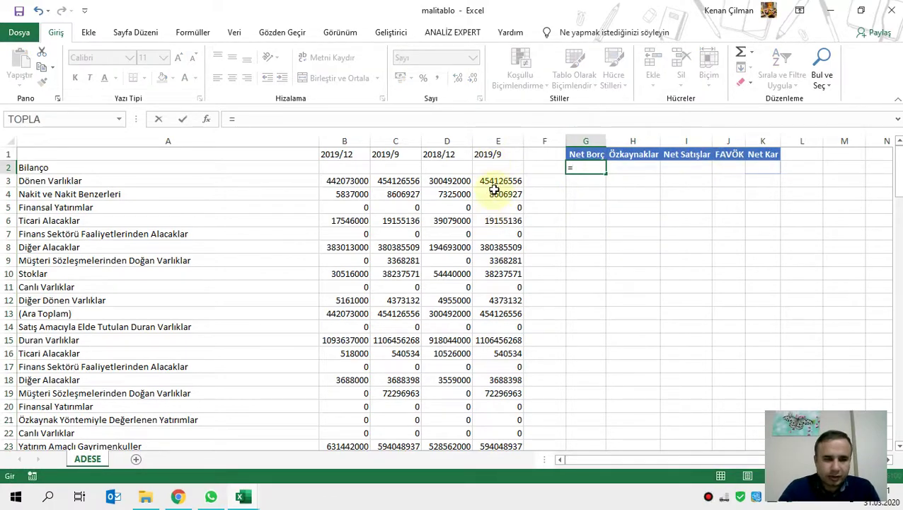
scroll(502, 255, "down", 6)
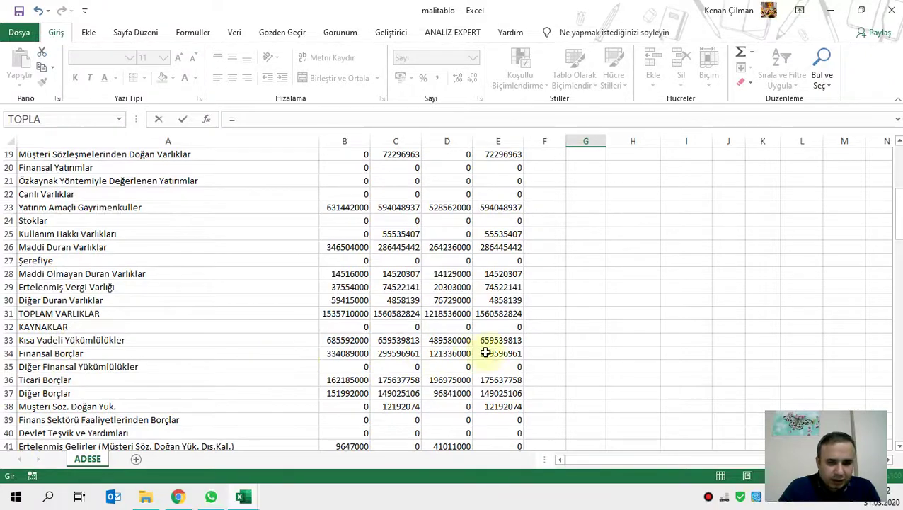
left_click(487, 352)
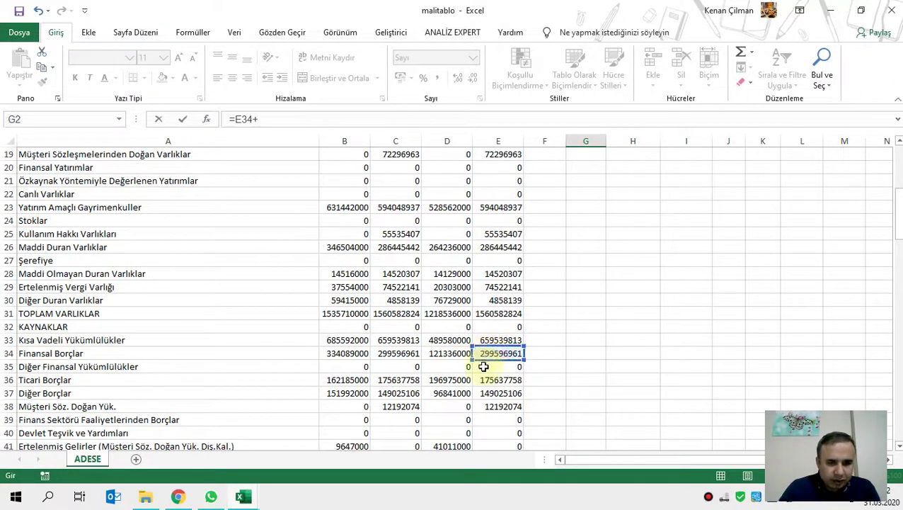
scroll(92, 379, "down", 5)
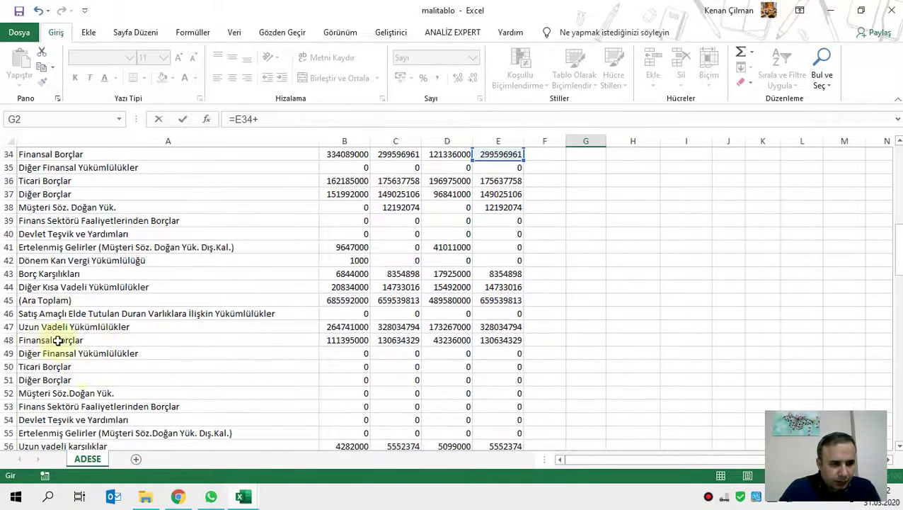
left_click(494, 340)
key("Return")
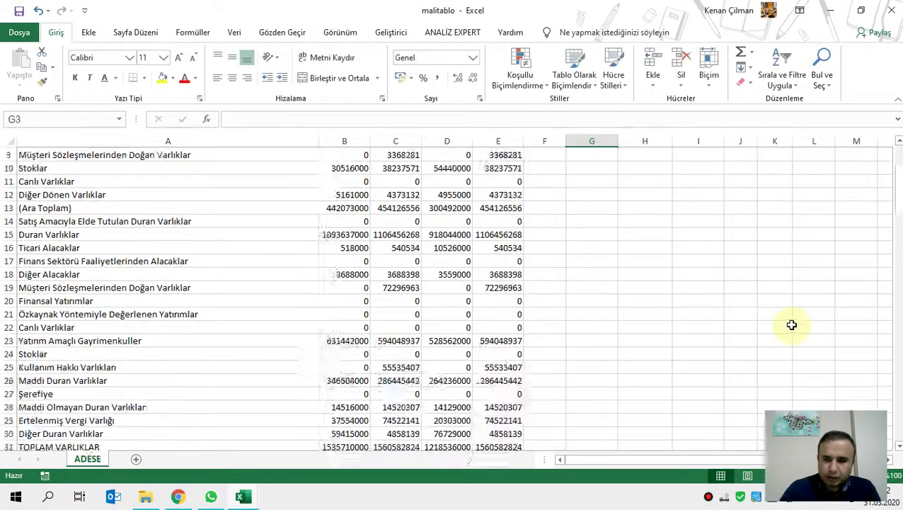
key("Up")
key("F2")
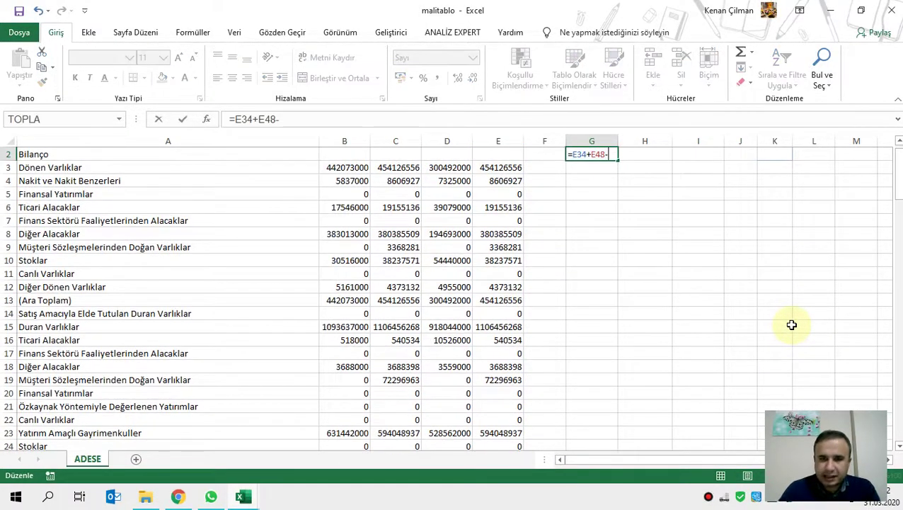
scroll(91, 160, "up", 1)
type("-")
left_click(493, 195)
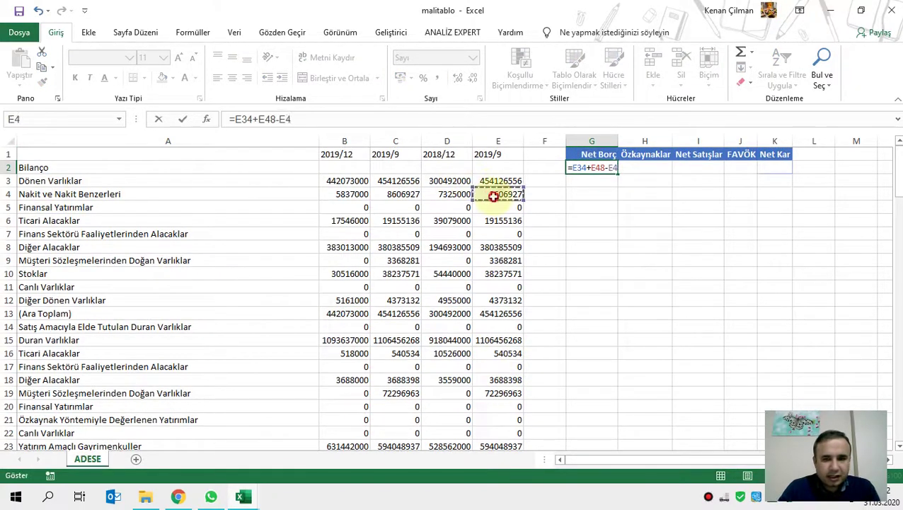
key("Return")
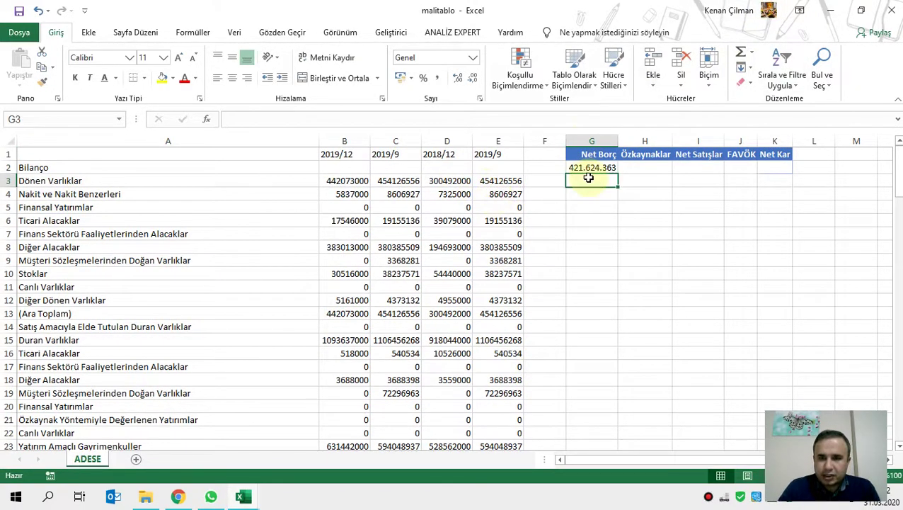
left_click(589, 167)
Link the Özkaynaklar cell H2 to the 2019/9 Özkaynaklar figure in E60.
left_click(652, 168)
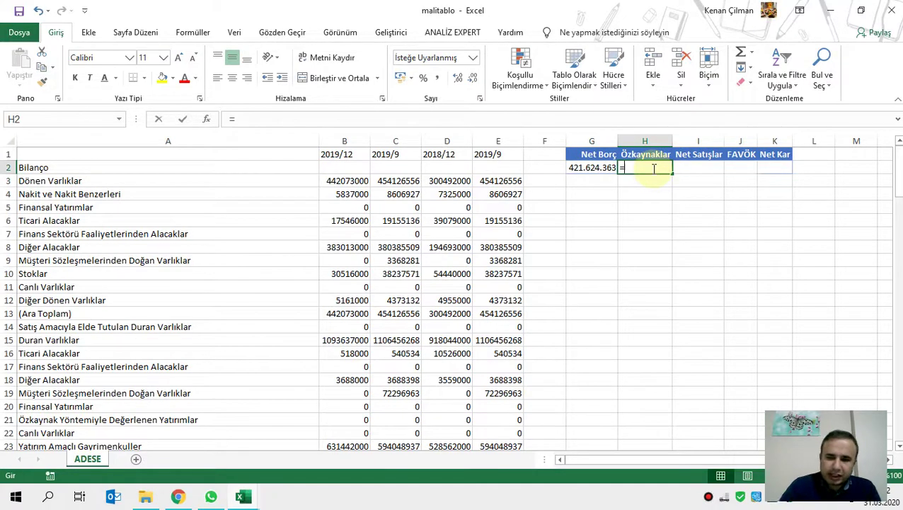
scroll(369, 208, "down", 8)
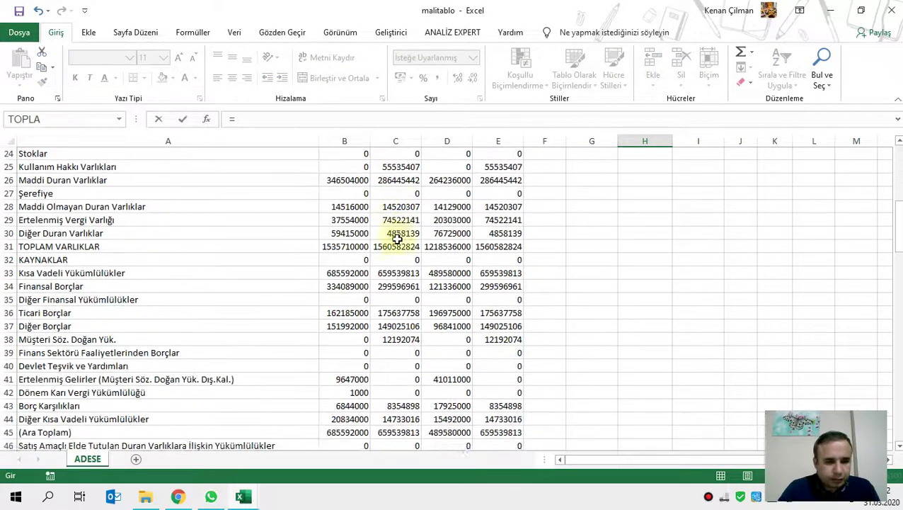
scroll(397, 240, "down", 1)
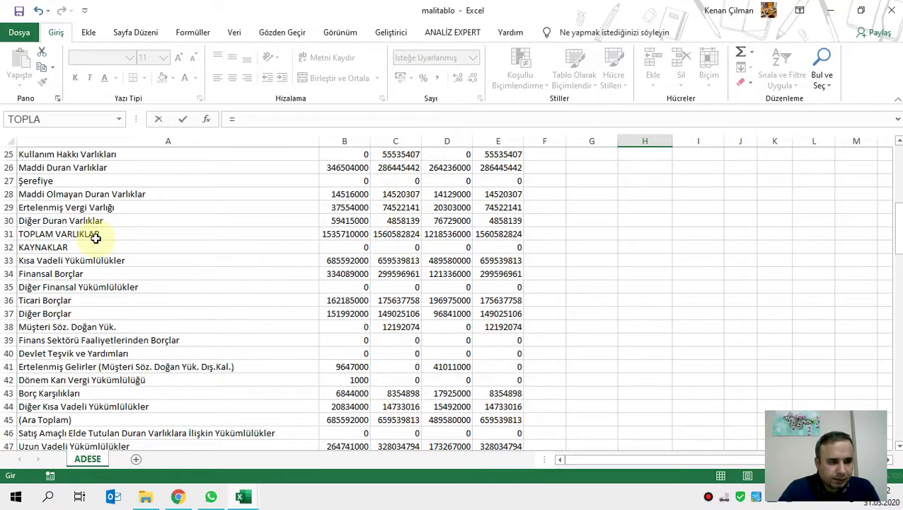
scroll(95, 239, "down", 6)
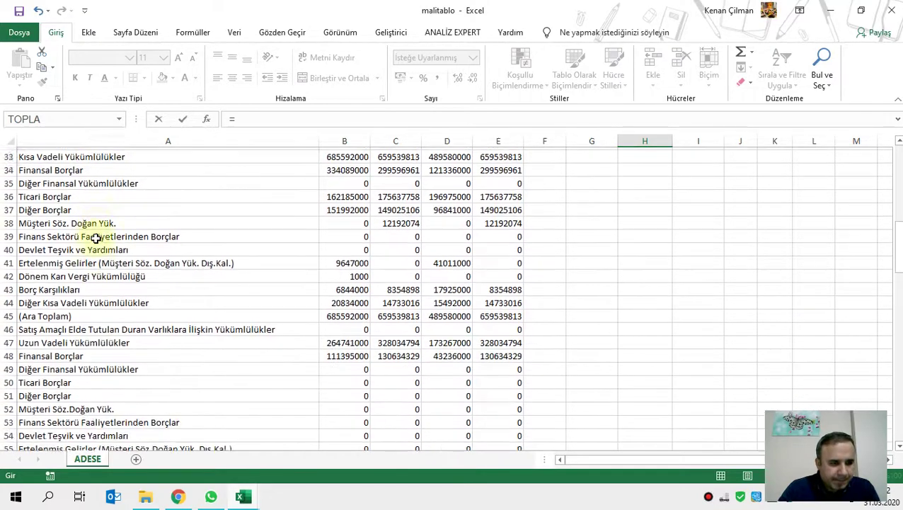
scroll(95, 238, "down", 4)
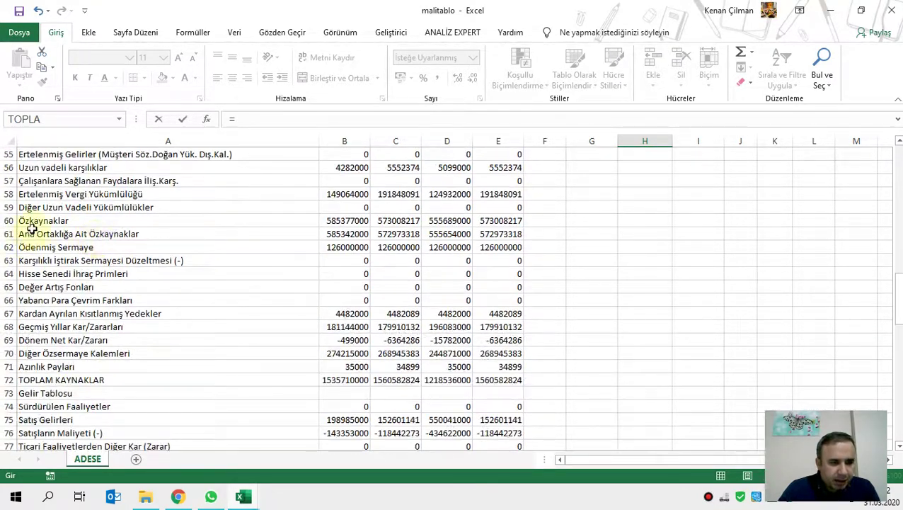
left_click(492, 220)
key("Return")
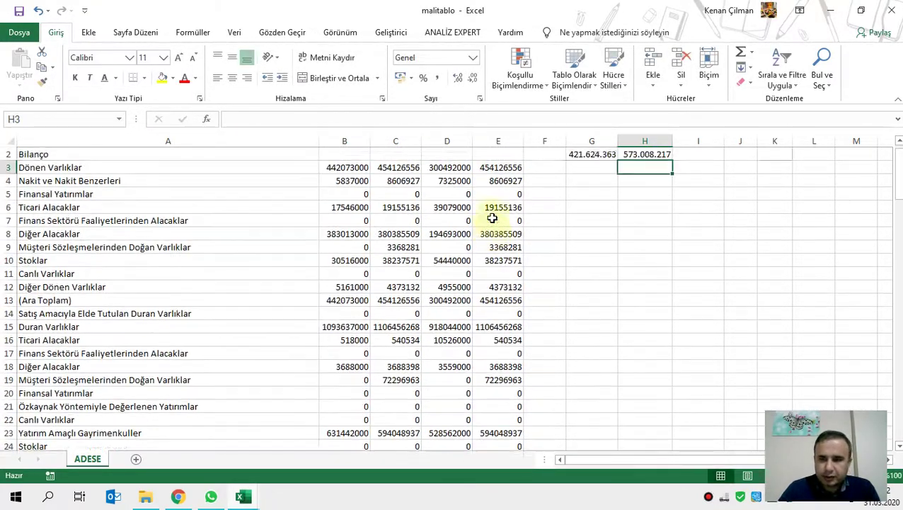
Switch to Chrome, set the second Mali Tablolar period for ADESE to 2018/9, and export the statements to Excel with editing enabled.
left_click(696, 169)
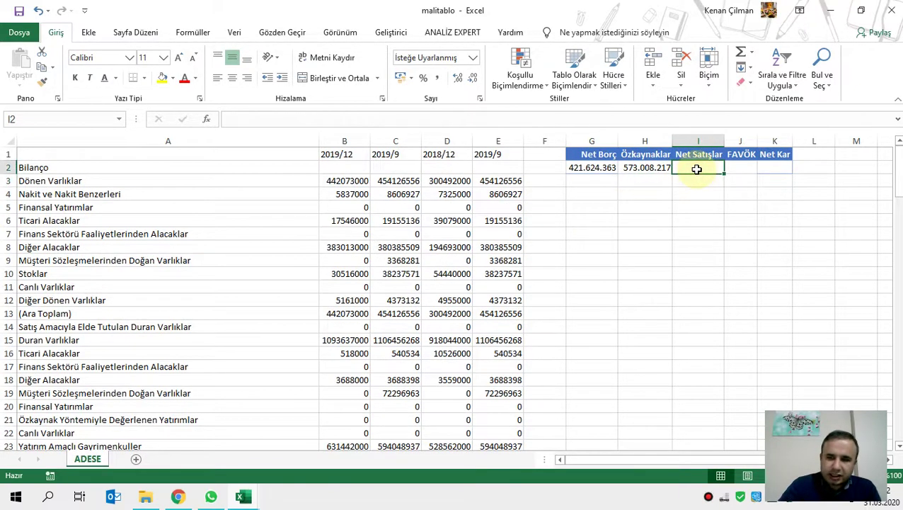
type("=")
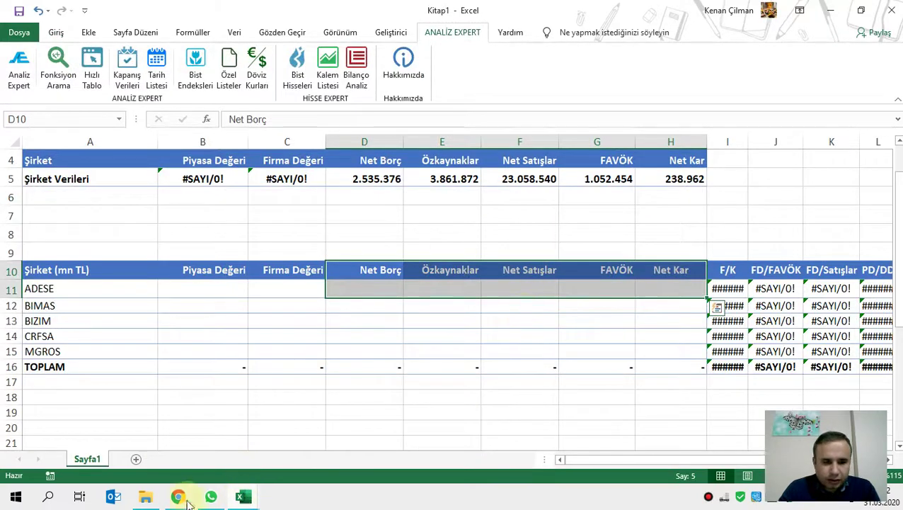
left_click(178, 496)
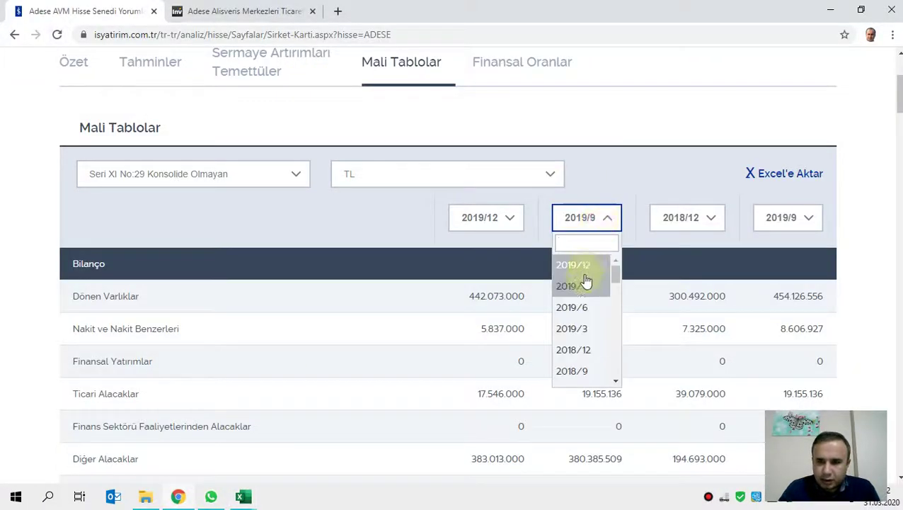
left_click(573, 371)
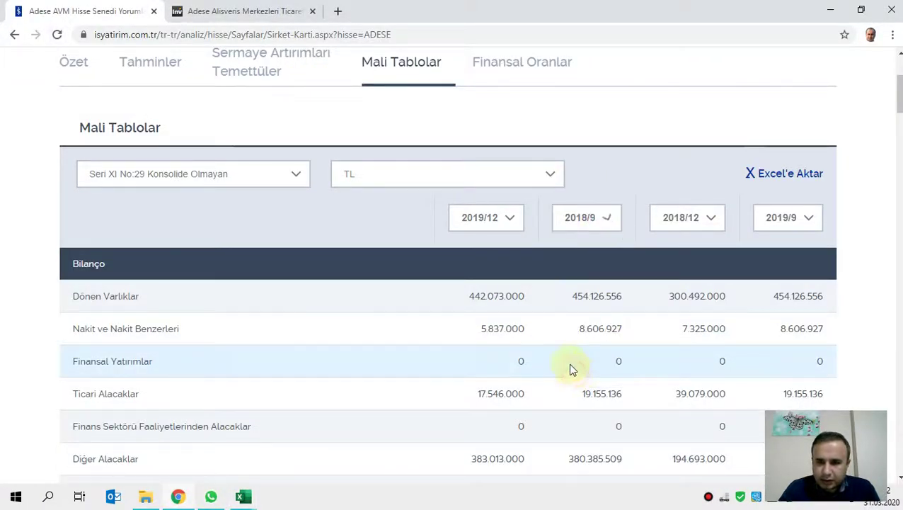
left_click(778, 177)
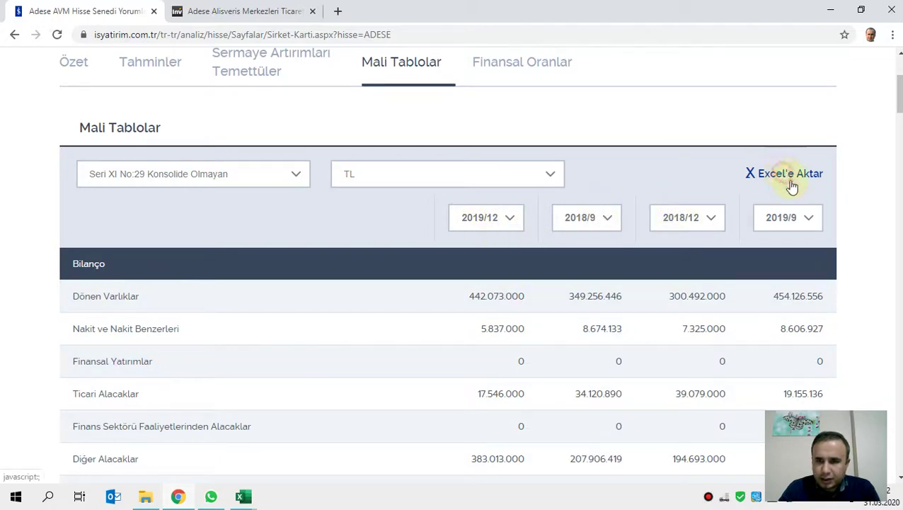
left_click(60, 468)
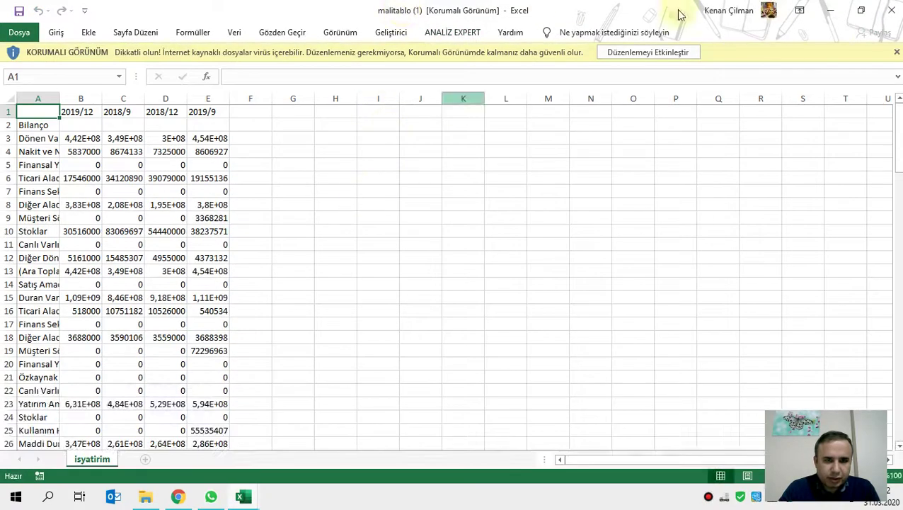
left_click(669, 53)
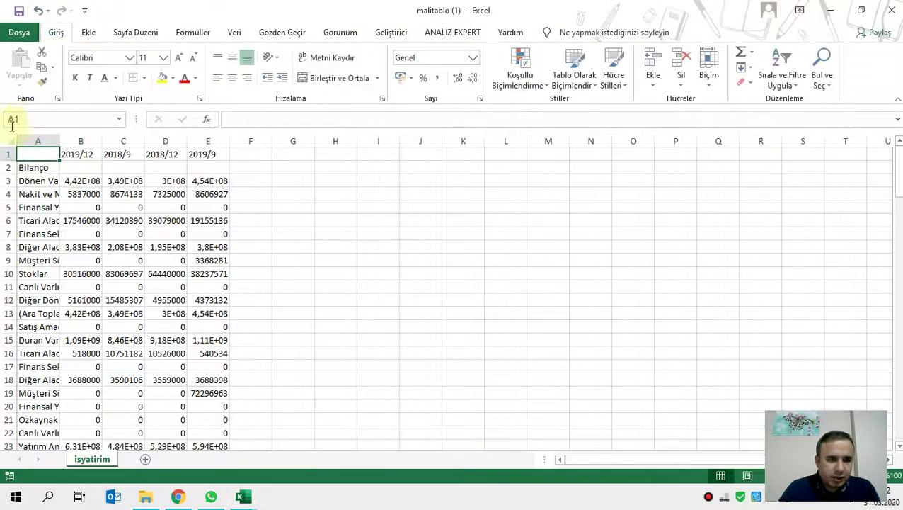
Fit all column widths of the malitablo (1) export to their contents and rename its isyatirim sheet as ADESE.
left_click_drag(121, 153, 124, 205)
left_click_drag(163, 154, 161, 202)
left_click_drag(208, 154, 209, 207)
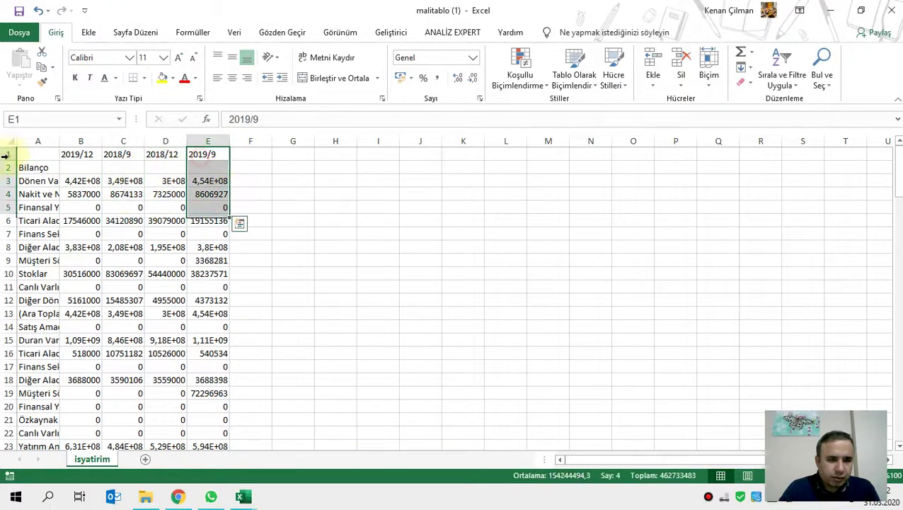
left_click(8, 142)
double_click(59, 141)
left_click(248, 311)
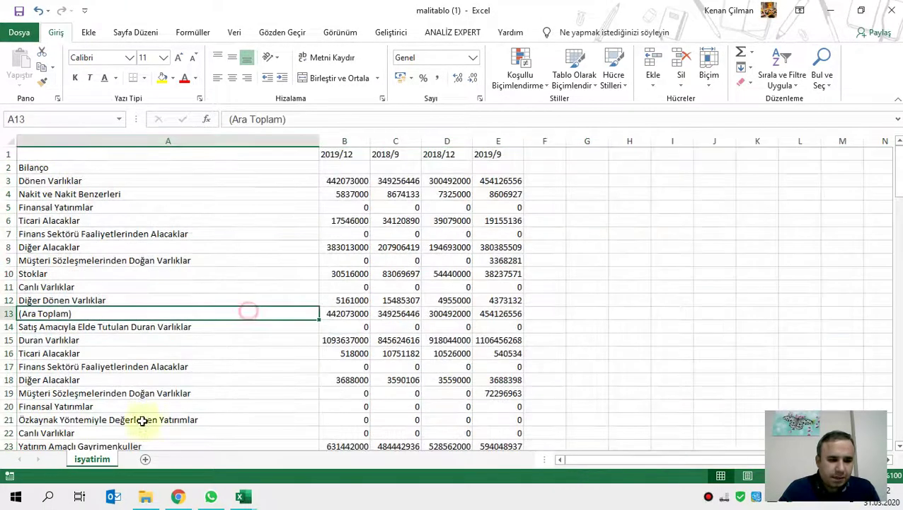
double_click(94, 458)
type("ADESE")
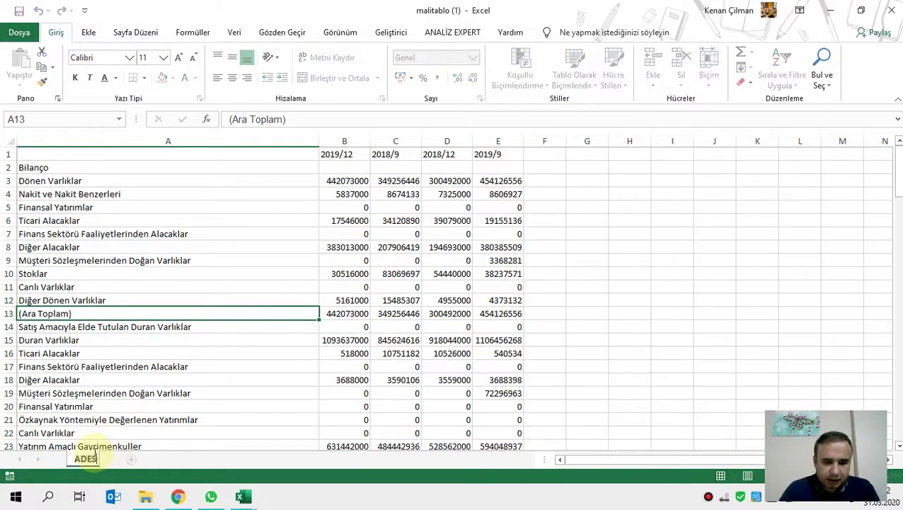
key("Return")
Copy the Net Borç to Net Kar block G1:K2 from the malitablo workbook to G1 of the ADESE sheet in malitablo (1).
key("alt+Tab")
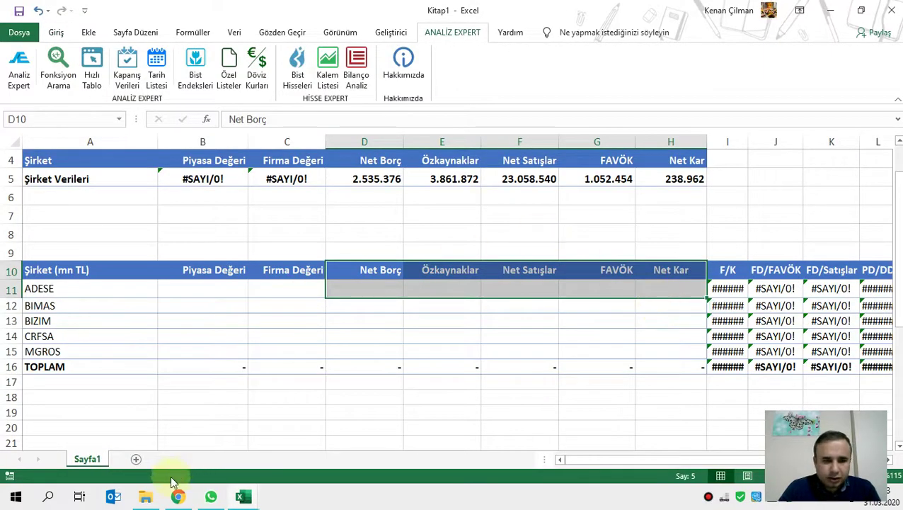
key("alt+Tab")
key("alt+Tab")
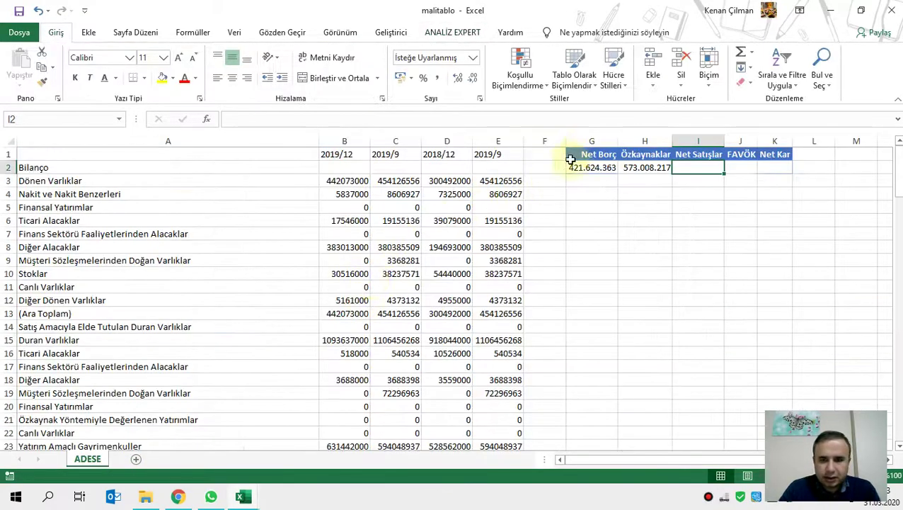
left_click_drag(573, 154, 766, 167)
key("ctrl+c")
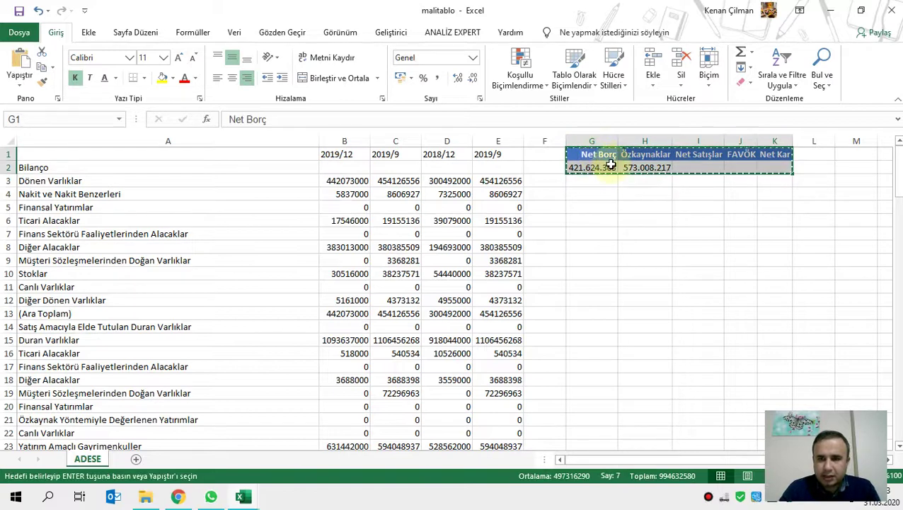
key("alt+Tab")
left_click(609, 170)
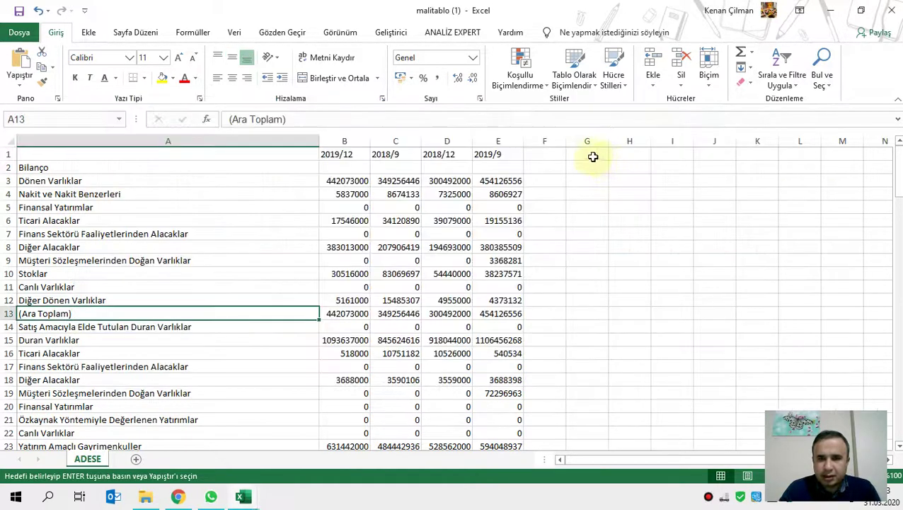
left_click(592, 155)
key("ctrl+v")
Fit columns G:J to their contents and check the copied Net Borç formula in G2.
left_click(597, 169)
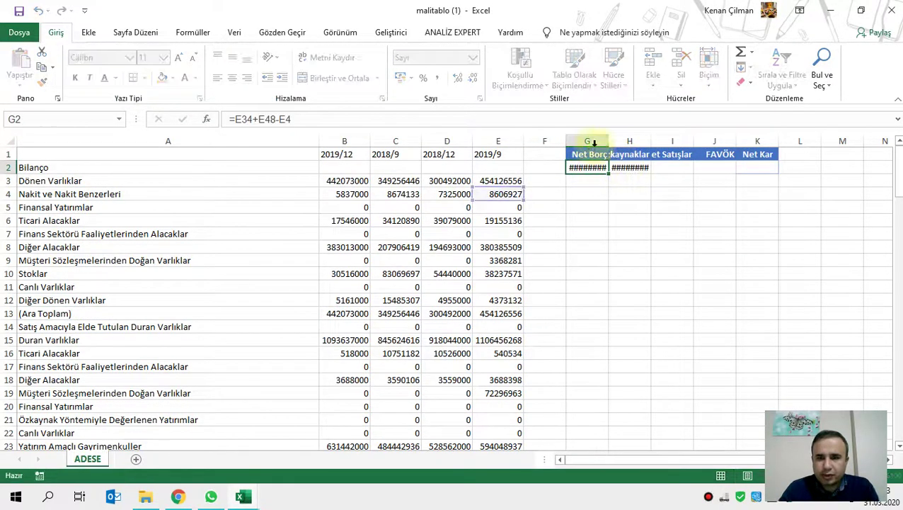
left_click_drag(587, 141, 712, 141)
double_click(608, 141)
left_click(602, 167)
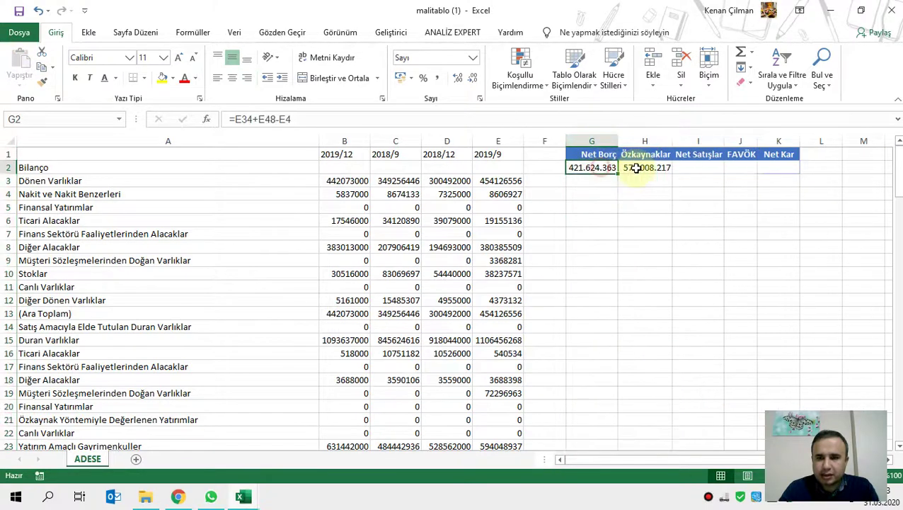
left_click(640, 167)
Close the original malitablo workbook and check the Net Borç and Özkaynaklar formulas in G2 and H2 of malitablo (1).
key("alt+Tab")
key("ctrl+v")
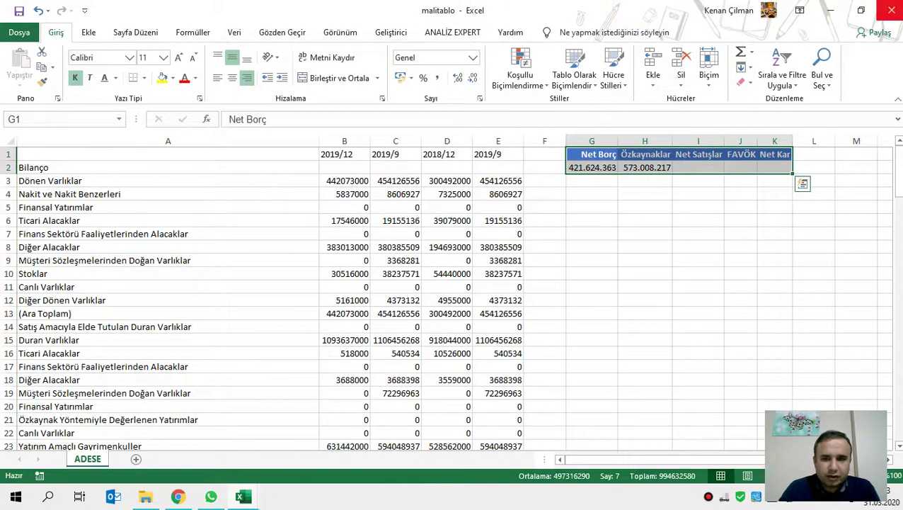
left_click(892, 10)
left_click(467, 266)
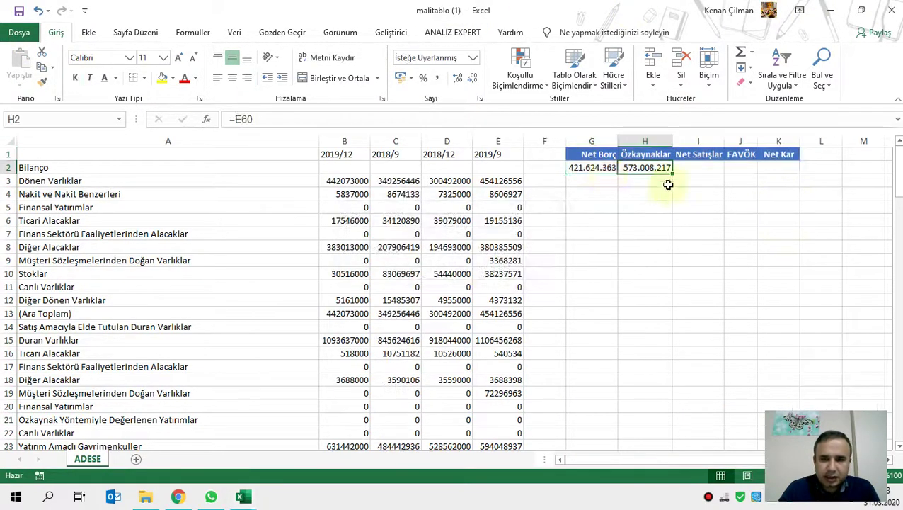
double_click(600, 167)
left_click(657, 168)
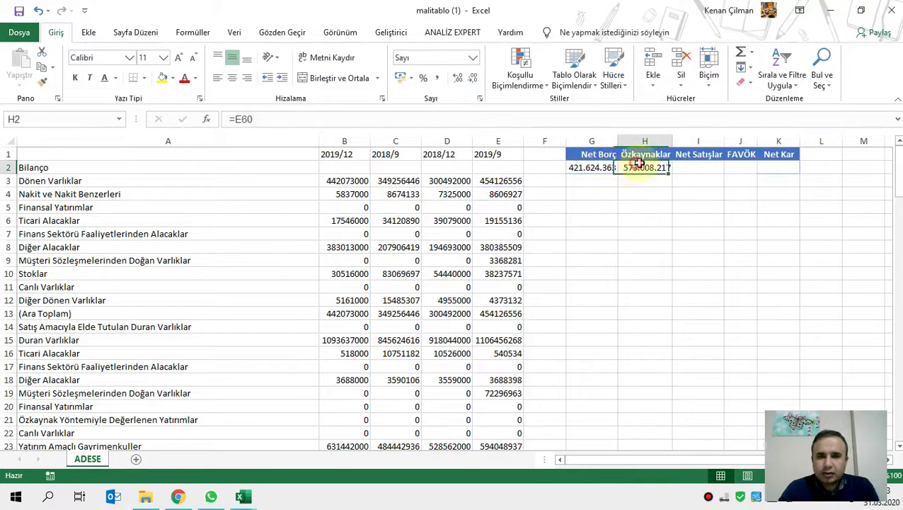
Calculate trailing twelve-month Net Satışlar in I2 from the Satış Gelirleri row as 2019/9 plus 2018/12 minus 2018/9, with =E75+D75-C75.
left_click(697, 167)
type("=")
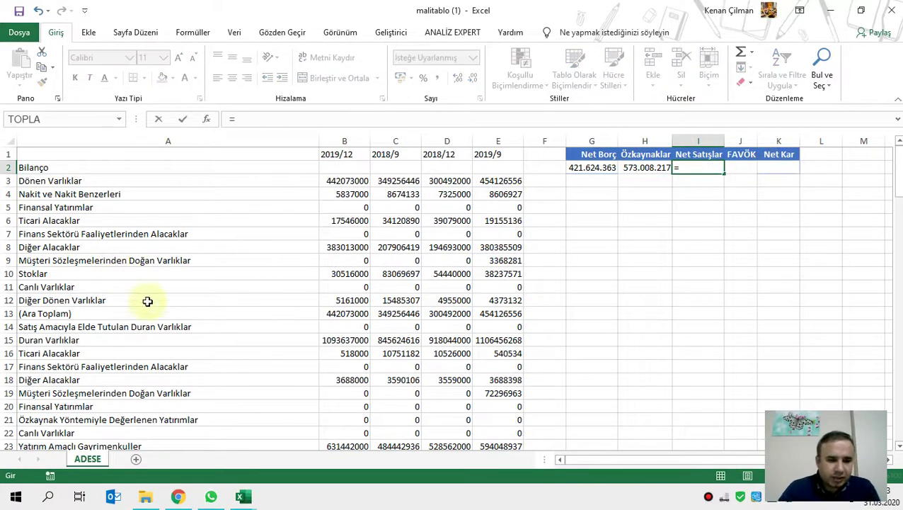
scroll(375, 258, "down", 20)
scroll(390, 260, "down", 5)
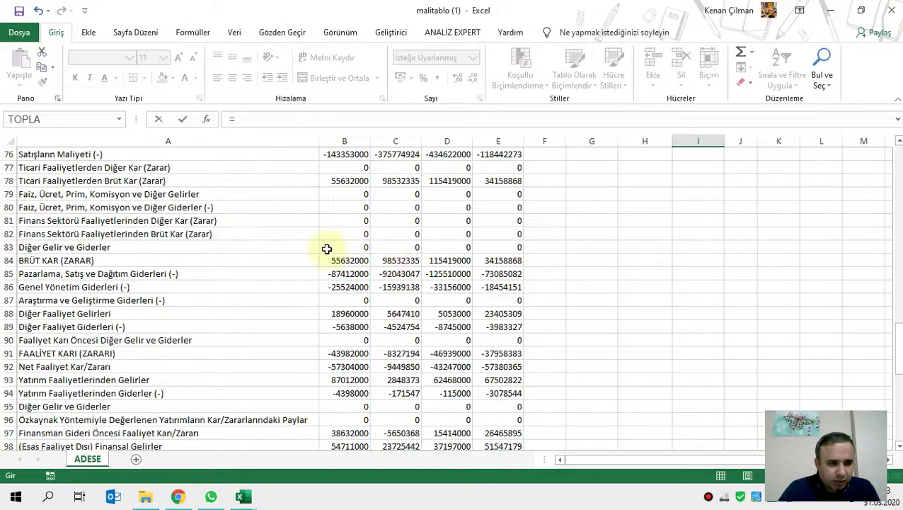
scroll(67, 237, "up", 2)
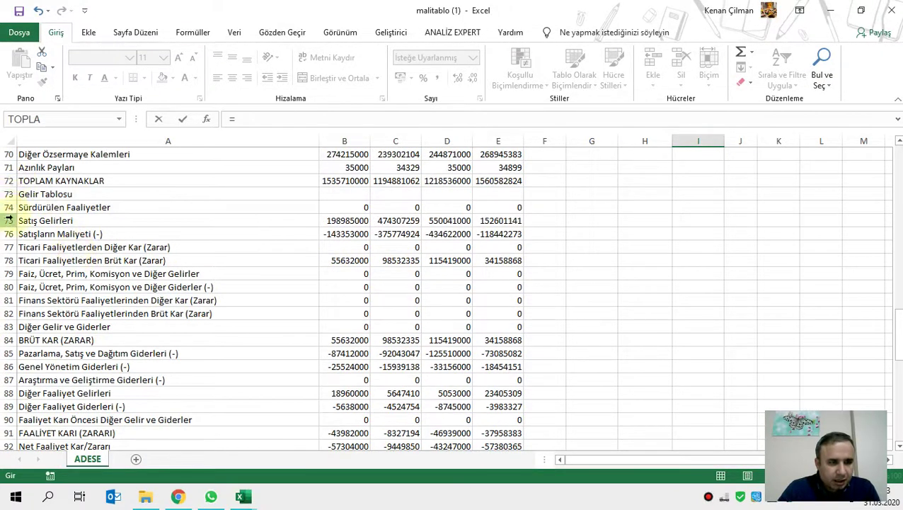
left_click(496, 221)
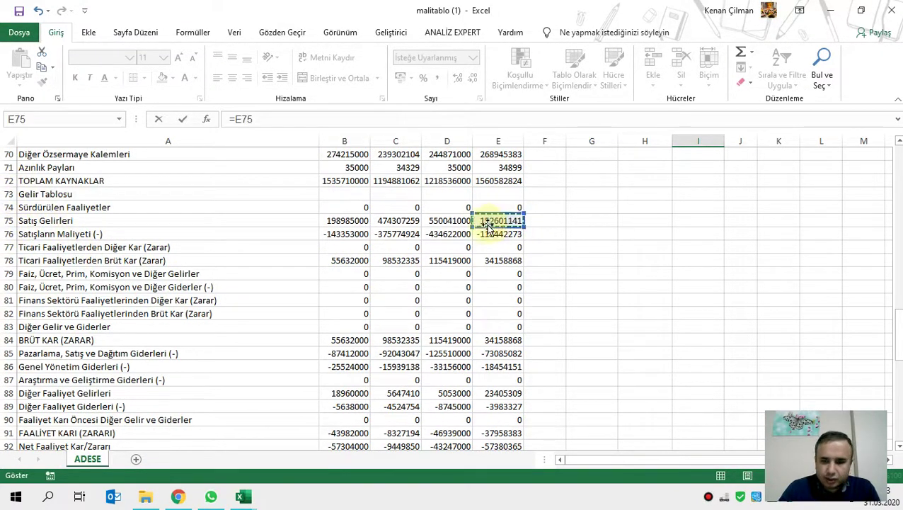
type("+")
left_click(449, 221)
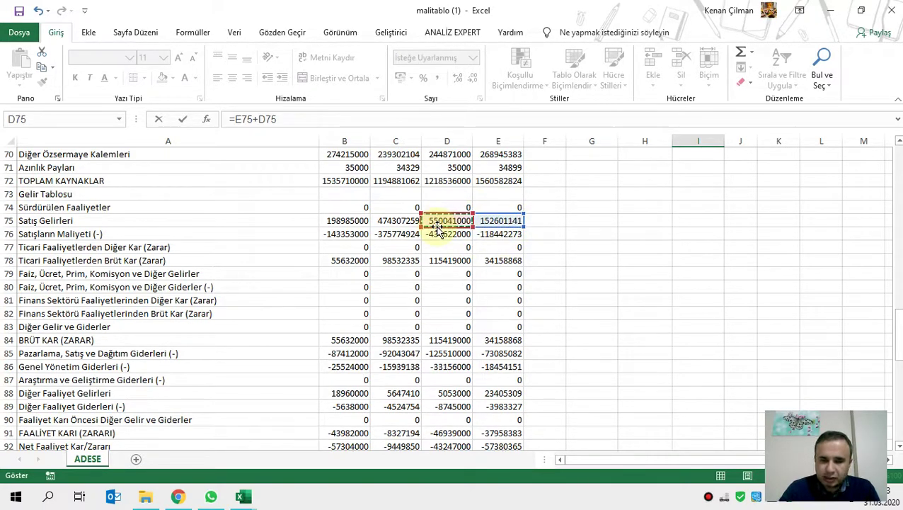
type("-")
left_click(401, 220)
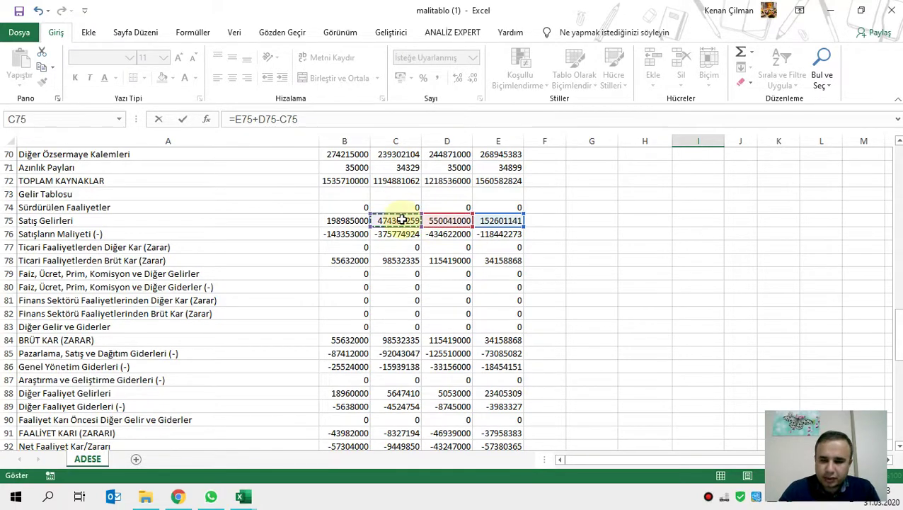
key("shift+Return")
key("Down")
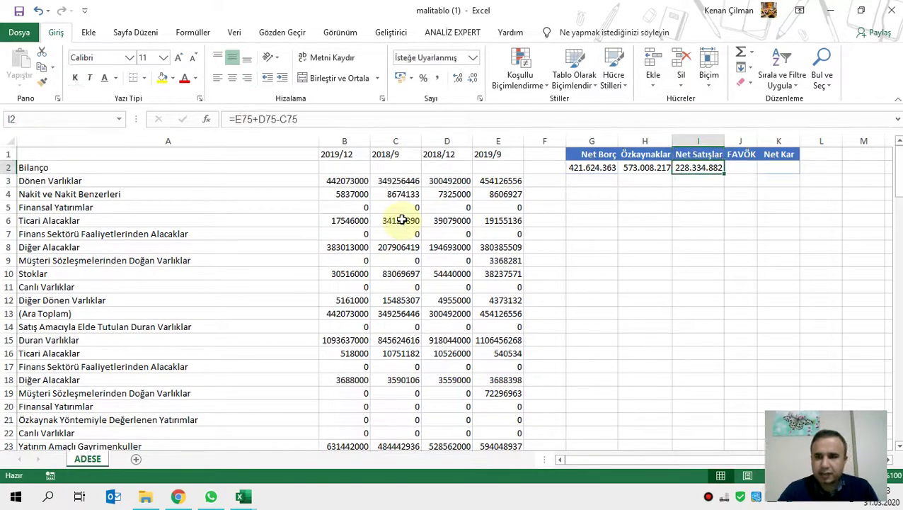
key("Right")
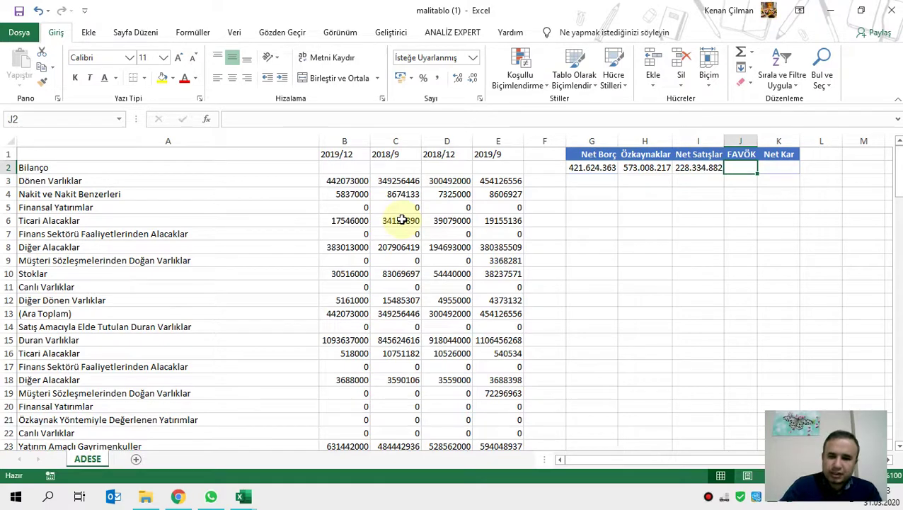
type("=")
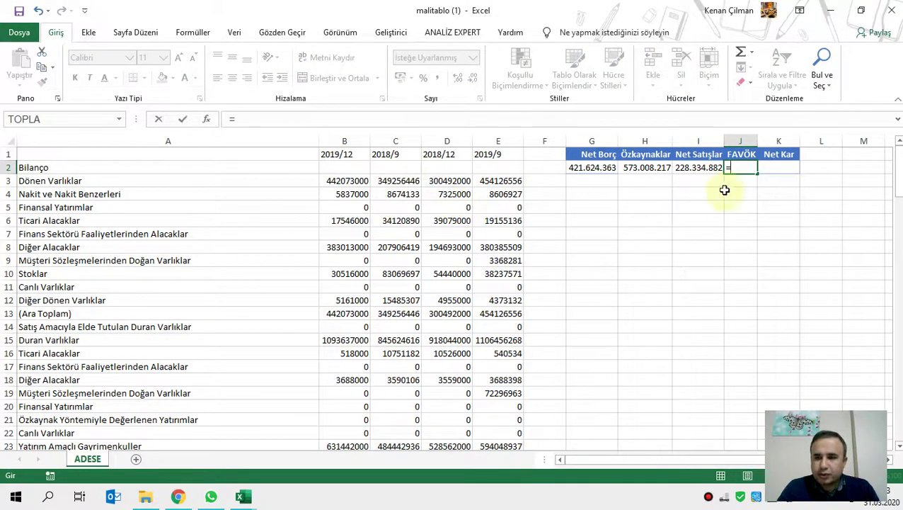
key("Escape")
Calculate trailing twelve-month Net Kar in K2 from the DÖNEM KARI (ZARARI) row with =E109+D109-C109, and select the FAVÖK cell J2.
left_click(788, 165)
type("=")
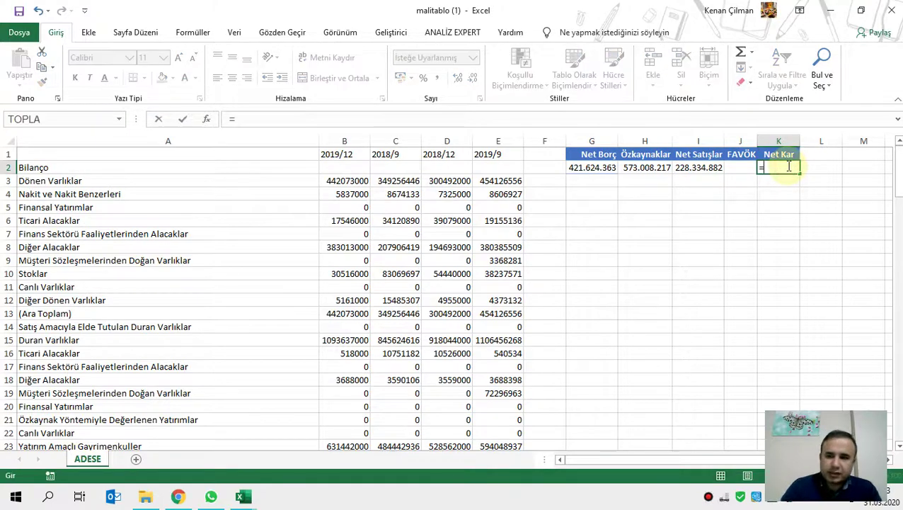
scroll(433, 210, "down", 20)
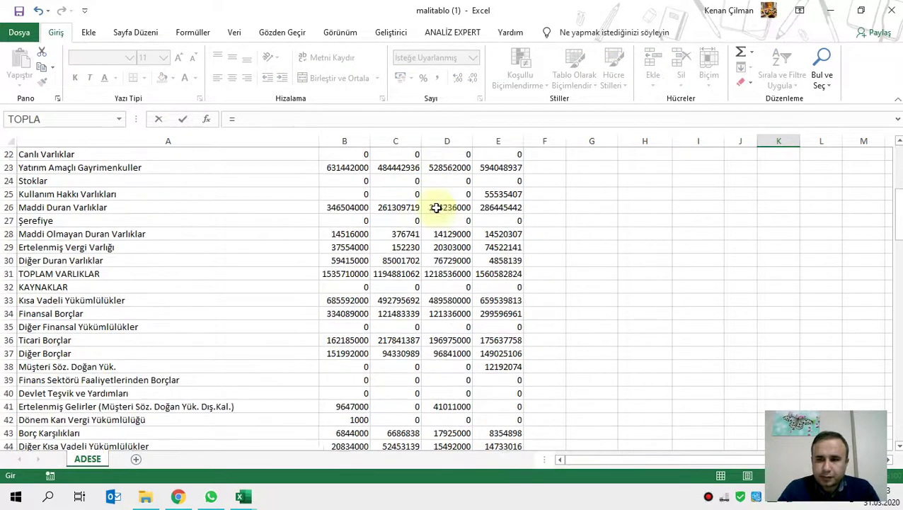
scroll(437, 208, "down", 14)
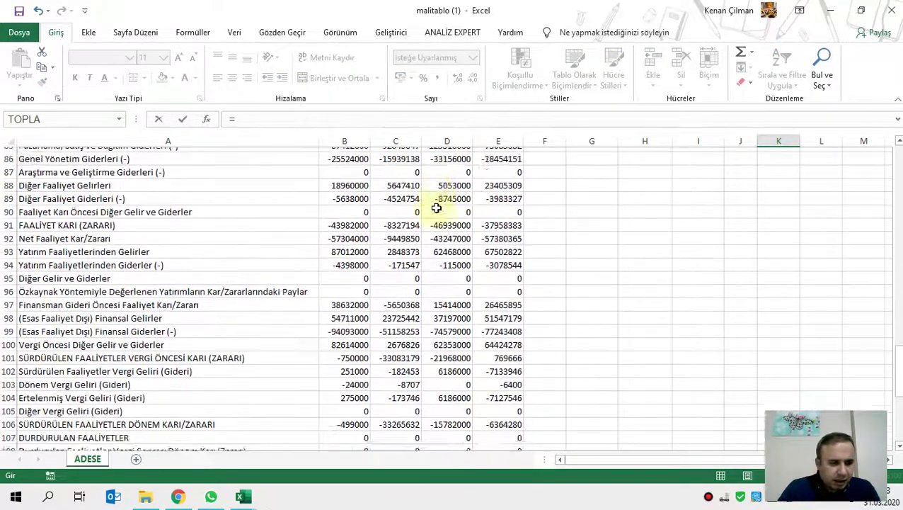
scroll(435, 205, "up", 2)
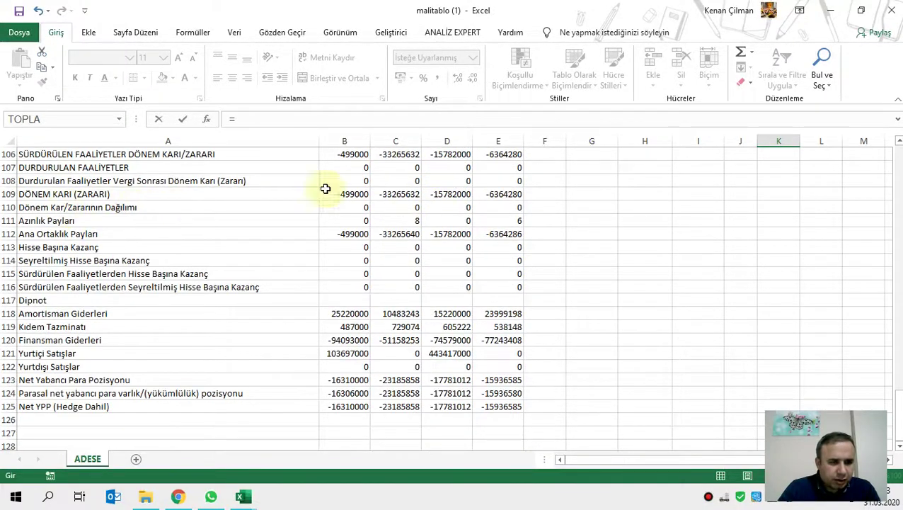
left_click(495, 194)
type("+")
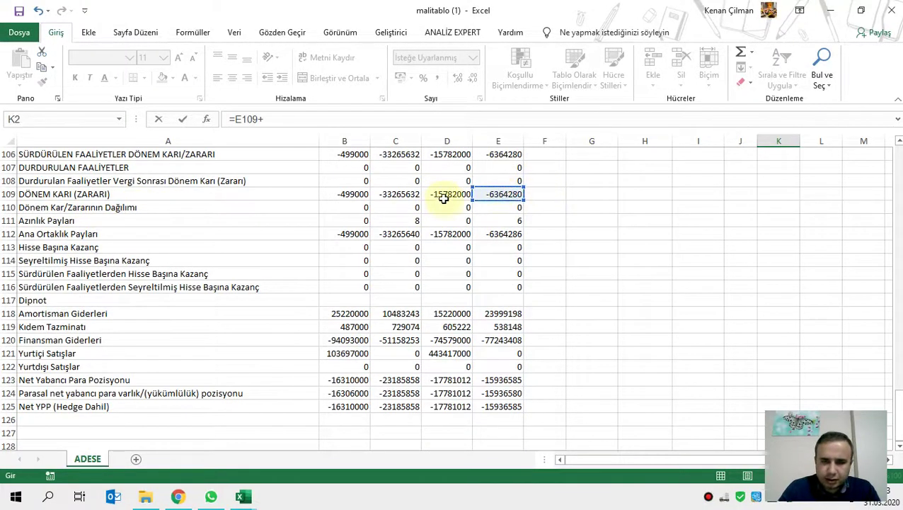
left_click(443, 196)
type("-")
left_click(402, 196)
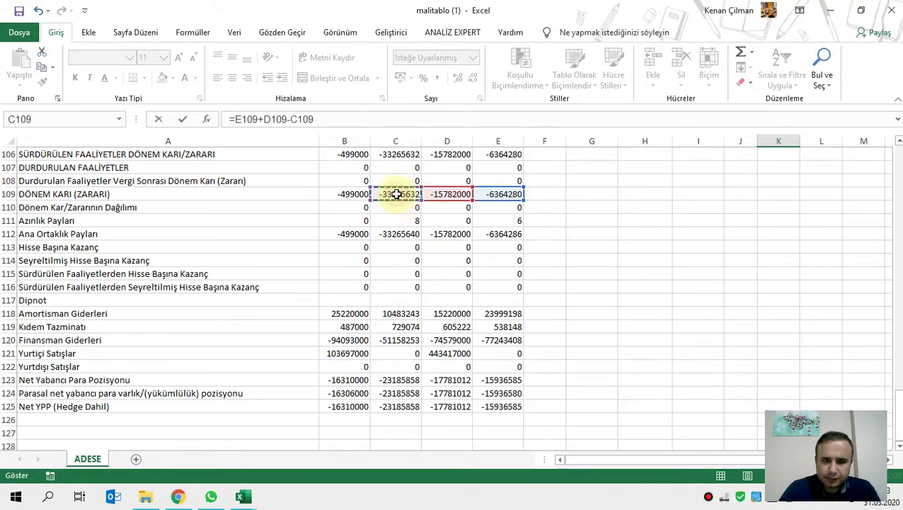
key("Return")
left_click(739, 165)
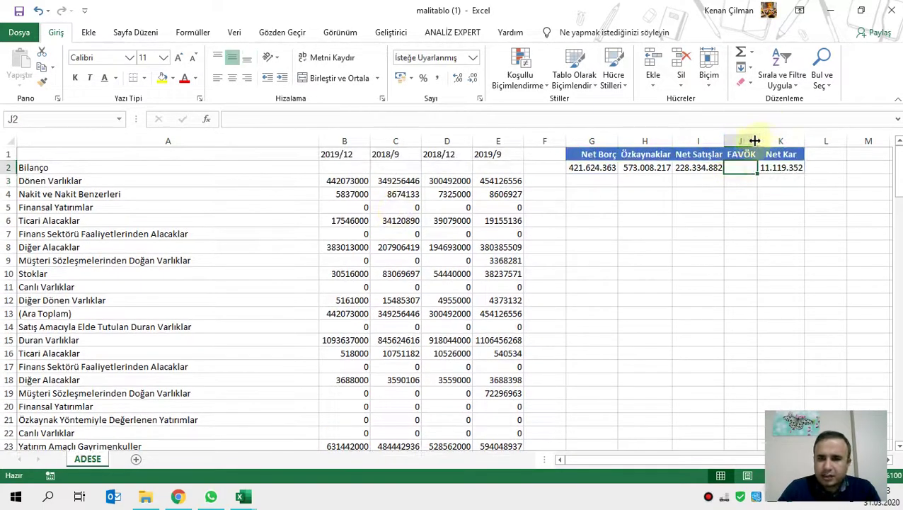
Widen the FAVÖK column J so there is more room for its values.
left_click_drag(756, 141, 780, 141)
left_click_drag(704, 165, 777, 167)
left_click(747, 158)
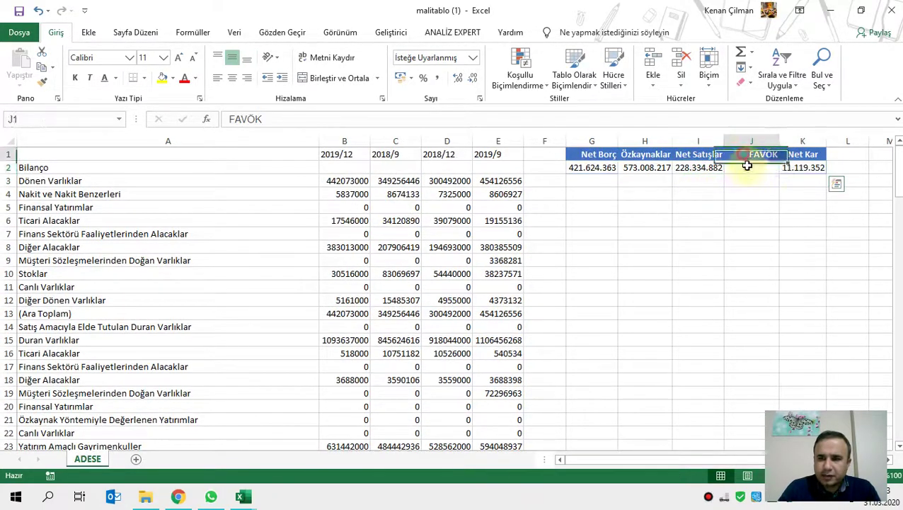
Total the 2019/9 operating items from BRÜT KAR through Araştırma ve Geliştirme Giderleri in J2 with =TOPLA(E84:E87).
left_click(752, 164)
type("=(")
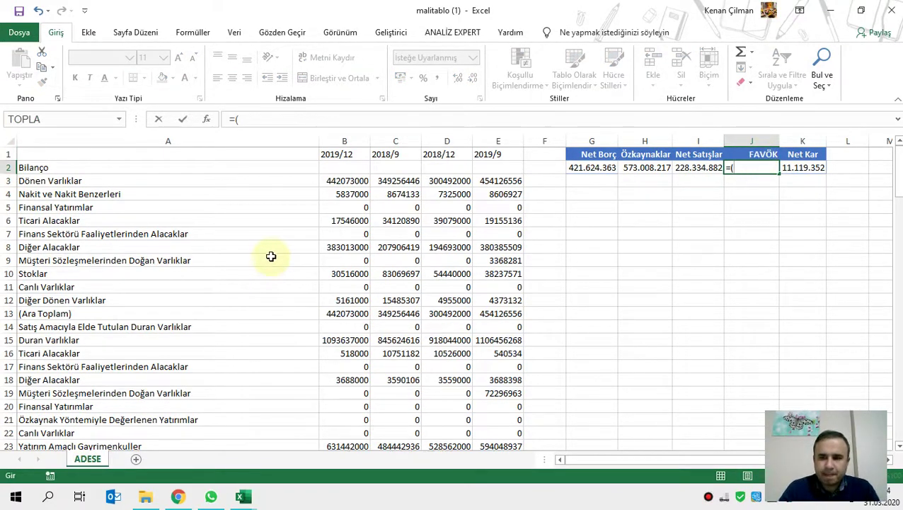
scroll(271, 256, "down", 17)
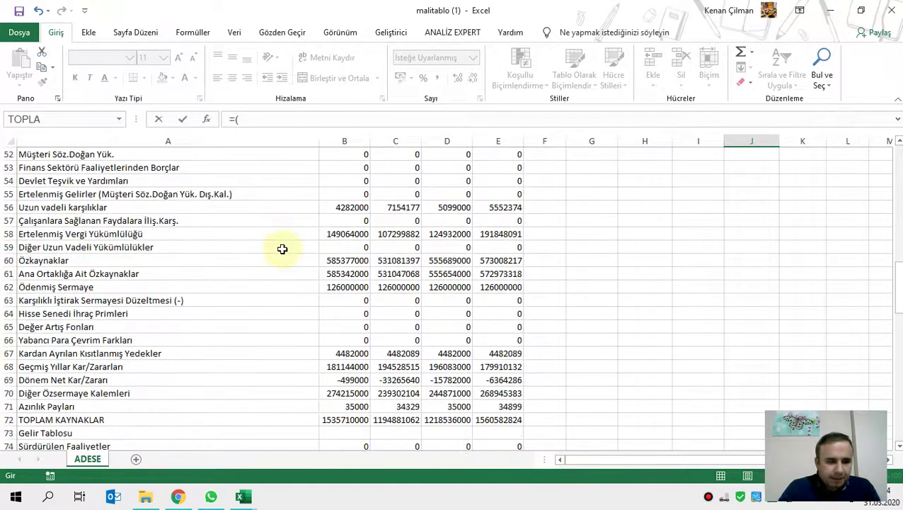
scroll(282, 249, "down", 11)
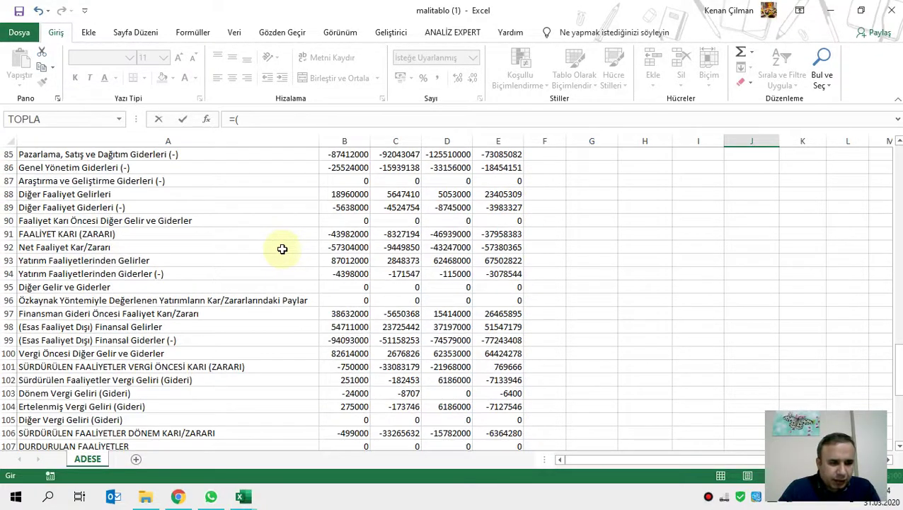
scroll(104, 249, "up", 1)
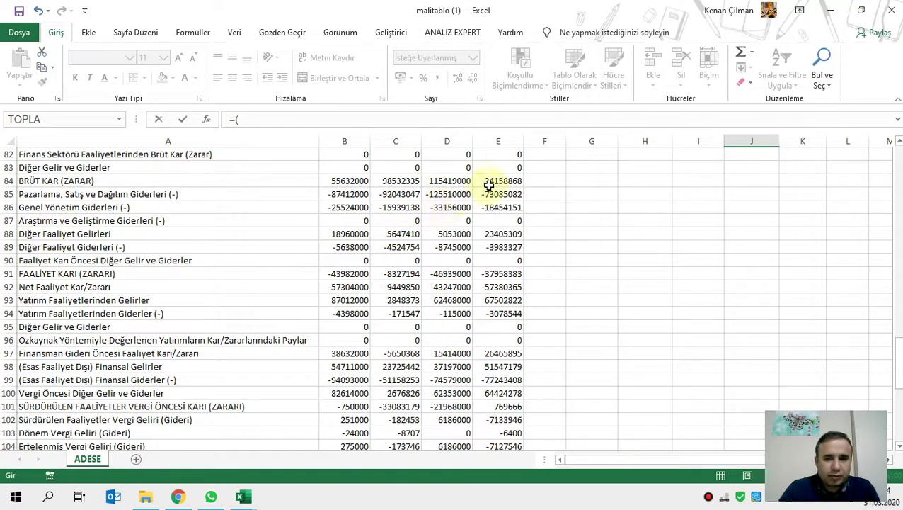
left_click_drag(492, 181, 494, 224)
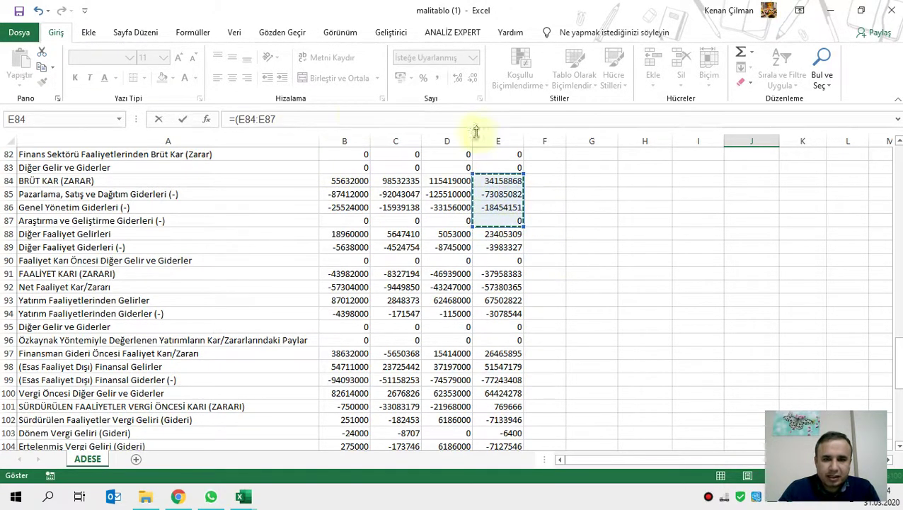
left_click(323, 119)
type(")")
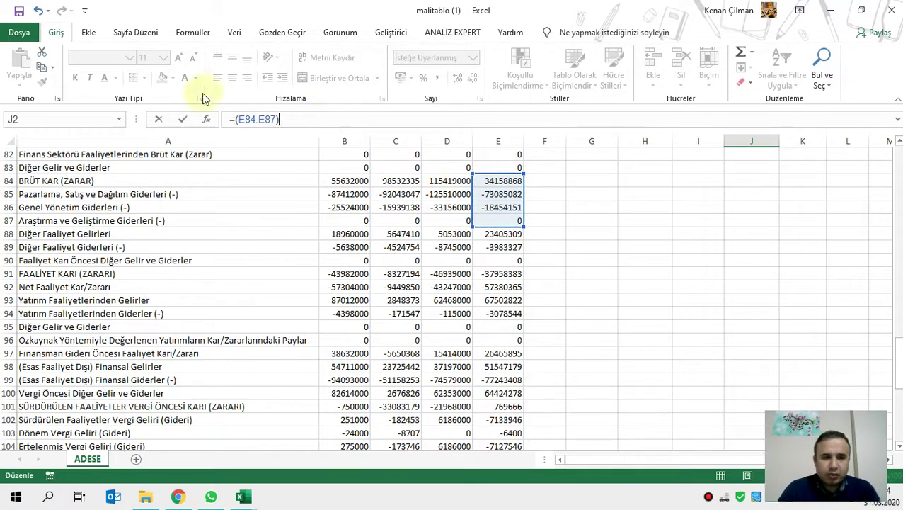
type("TOPLA")
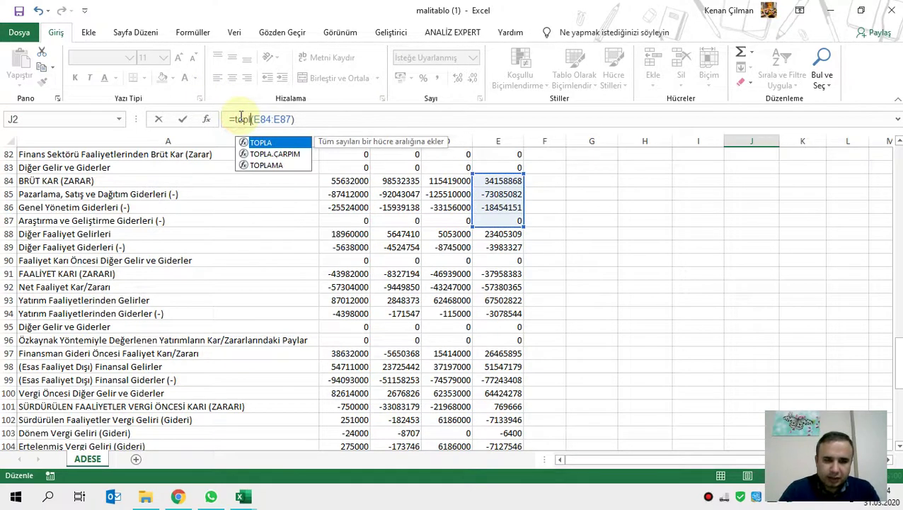
key("ctrl+BackSpace")
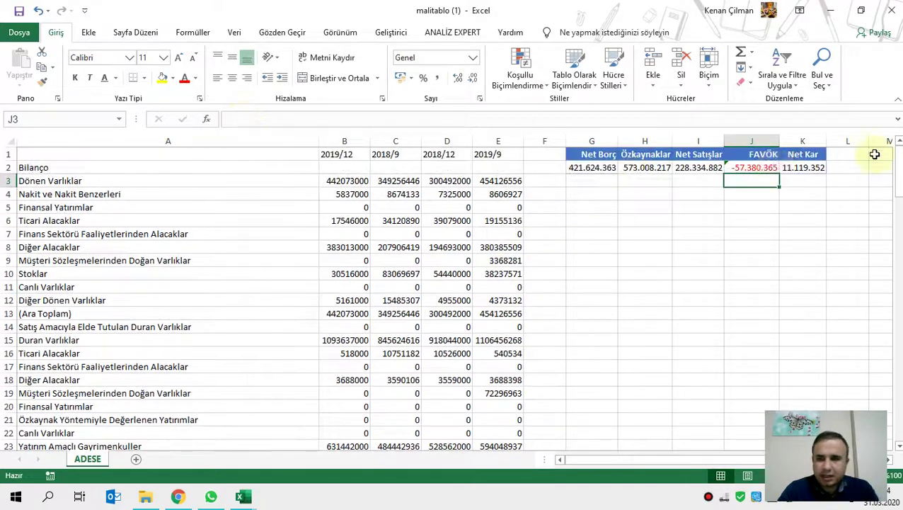
Add the 2019/9 Amortisman Giderleri to the FAVÖK formula in J2, making it =TOPLA(E84:E87)+E118.
key("F2")
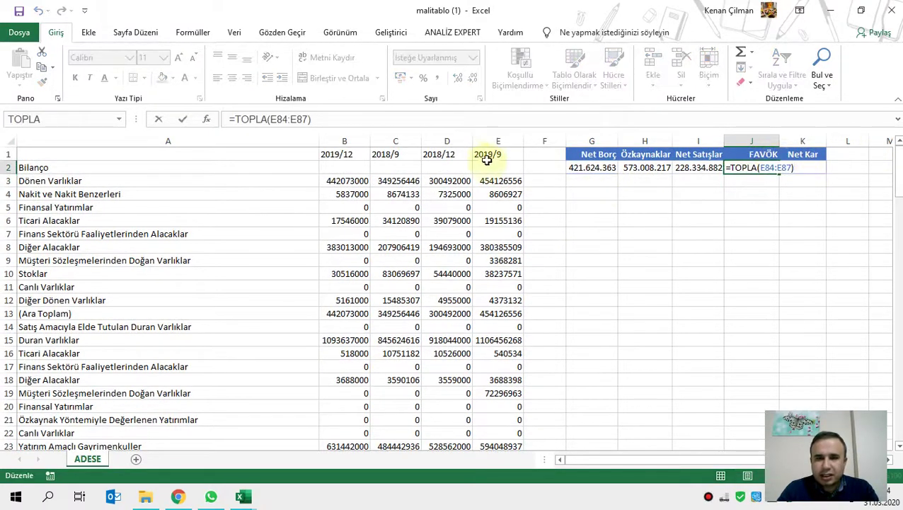
left_click(798, 167)
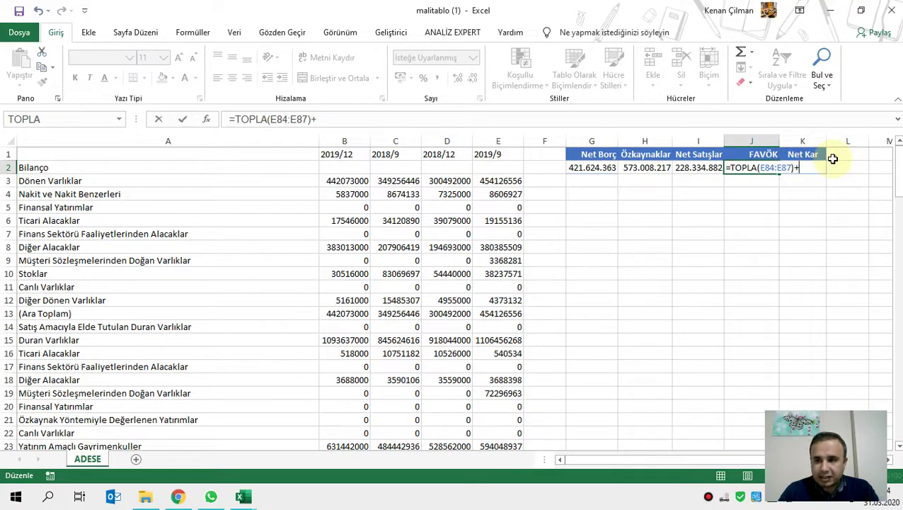
scroll(463, 265, "down", 20)
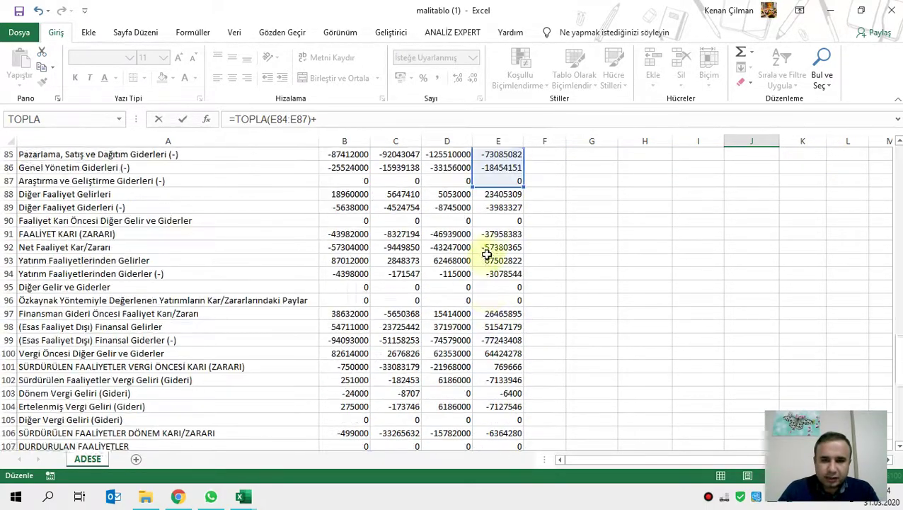
scroll(487, 254, "down", 10)
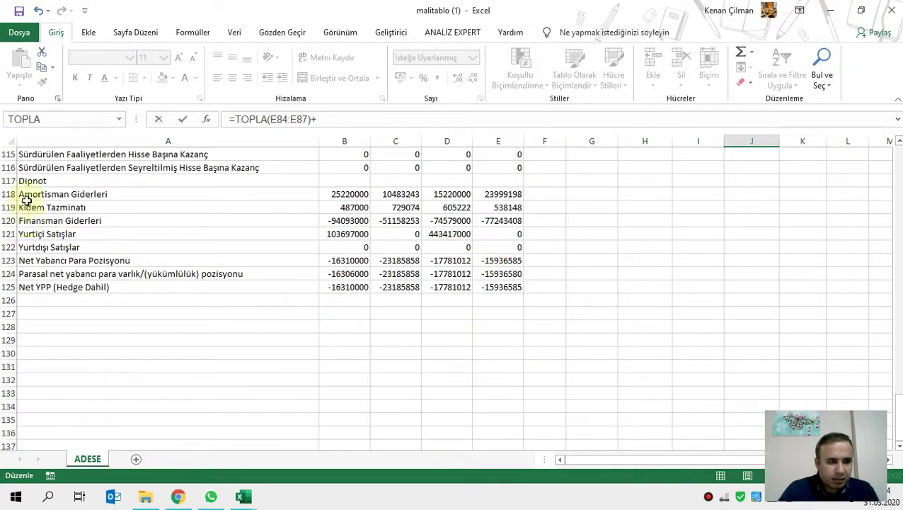
left_click(499, 195)
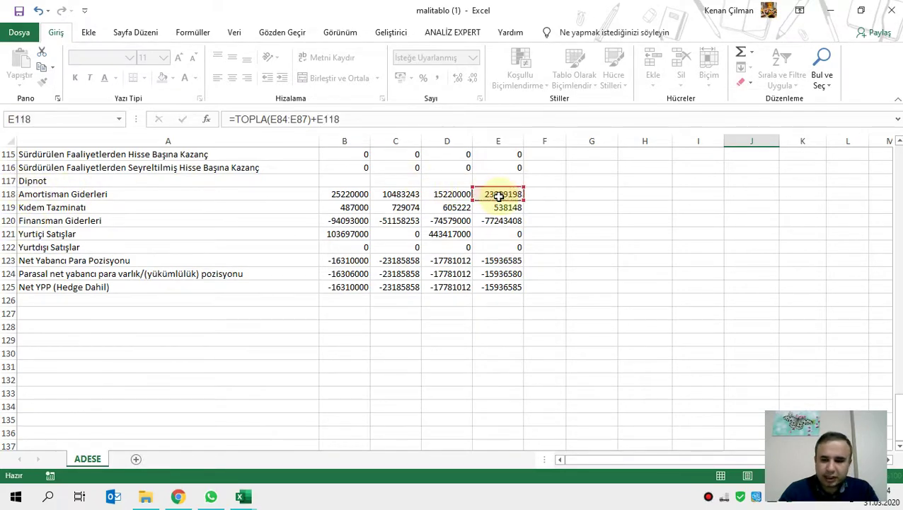
scroll(499, 195, "up", 20)
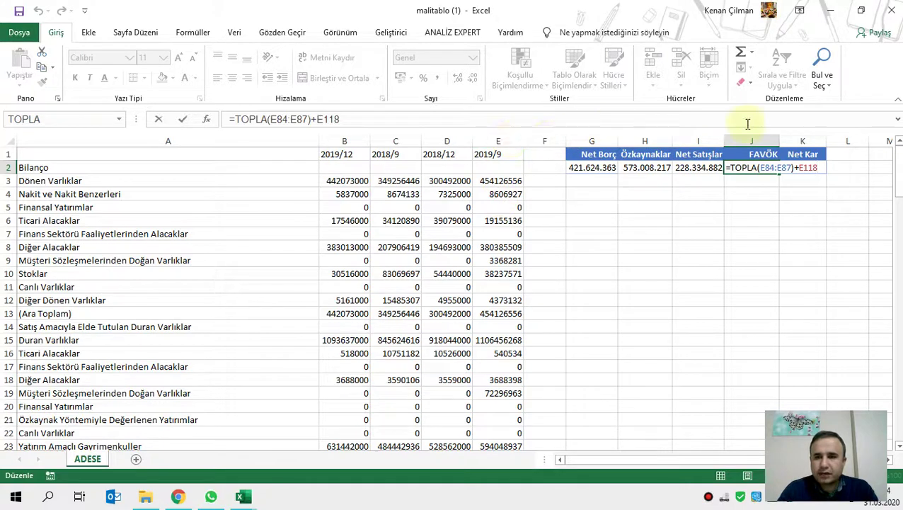
Enclose the 2019/9 FAVÖK expression in J2 in parentheses, as =(TOPLA(E84:E87)+E118).
key("shift+Home")
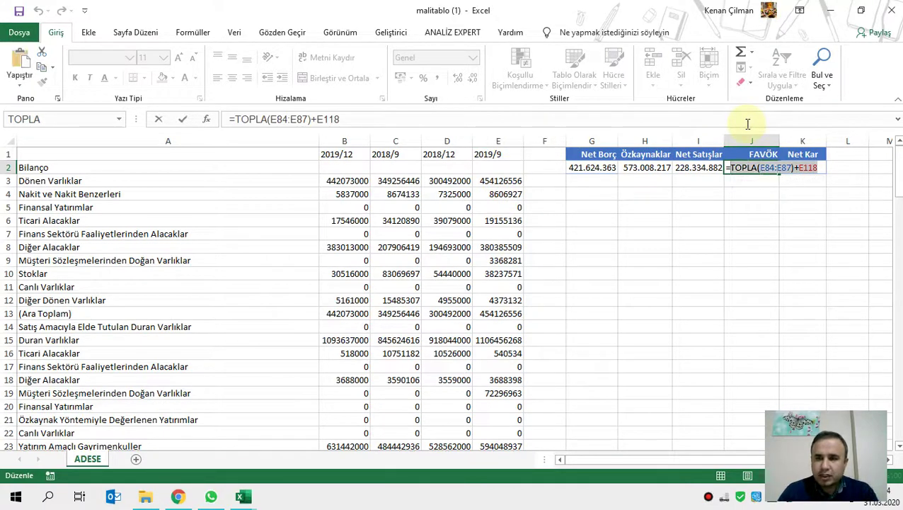
key("End")
key("Left")
key("Left")
key("Left")
key("Left")
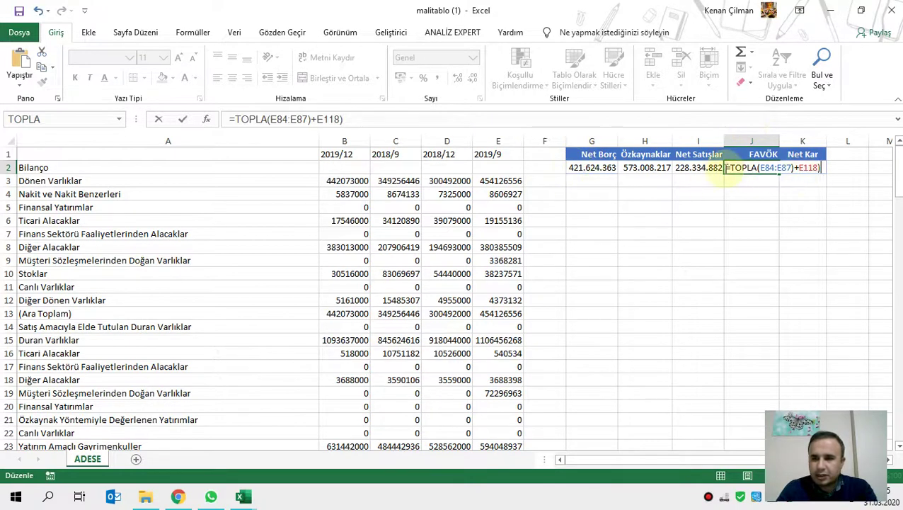
left_click(731, 168)
type("(")
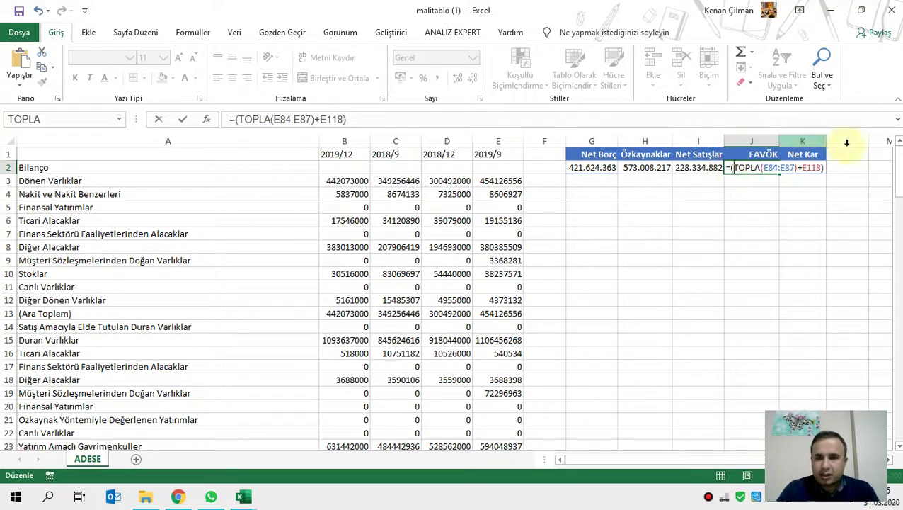
Add a copy of the bracketed expression to the J2 formula and point it to 2018/12, as +(TOPLA(D84:D87)+D118).
left_click_drag(825, 167, 712, 164)
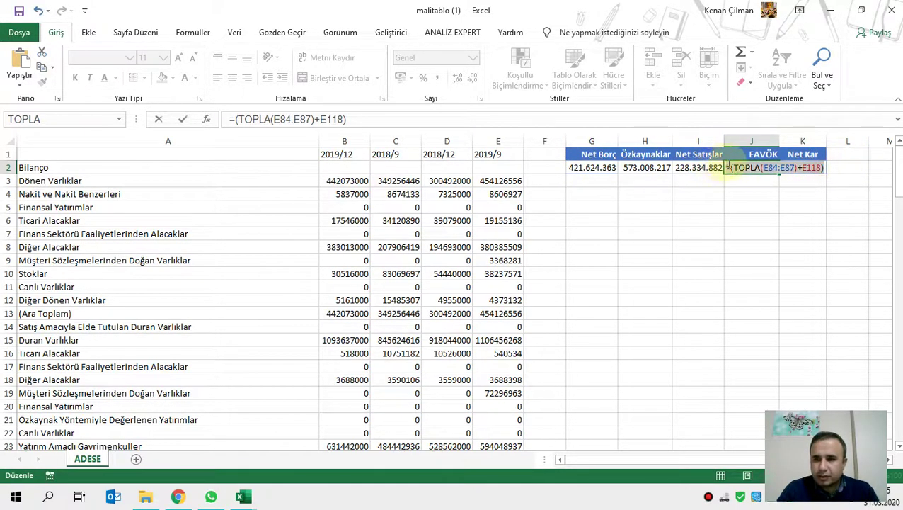
left_click(823, 168)
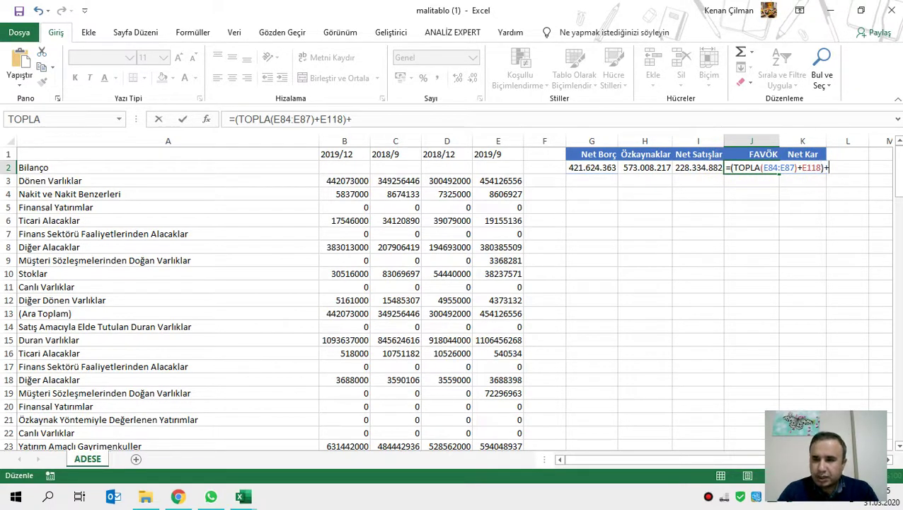
type("+")
key("ctrl+v")
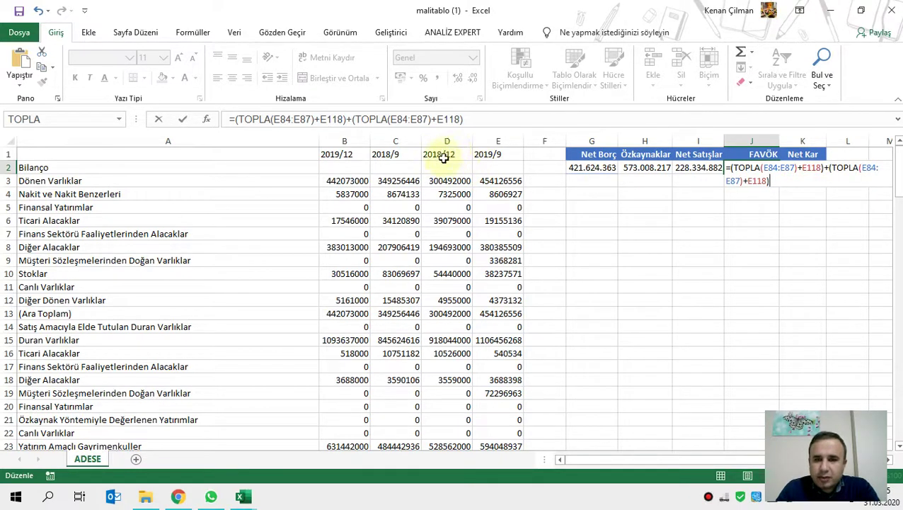
left_click(863, 167)
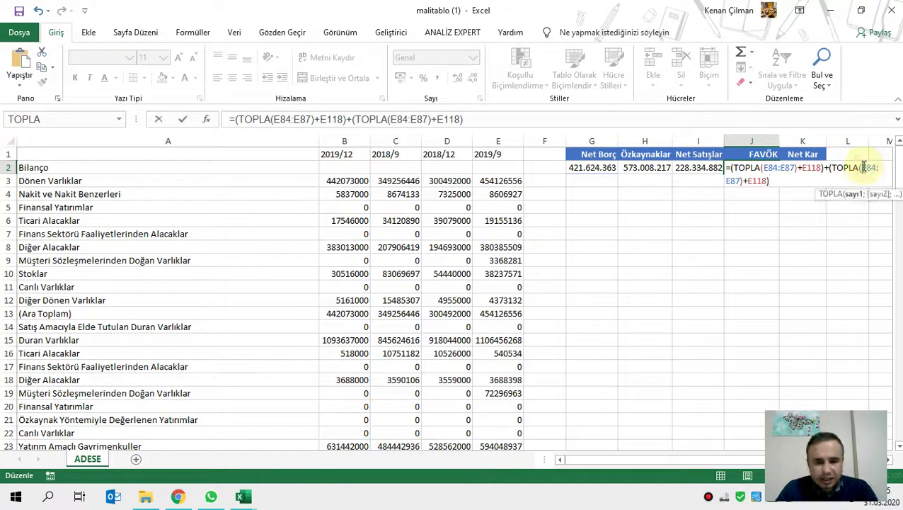
type("d")
left_click(732, 180)
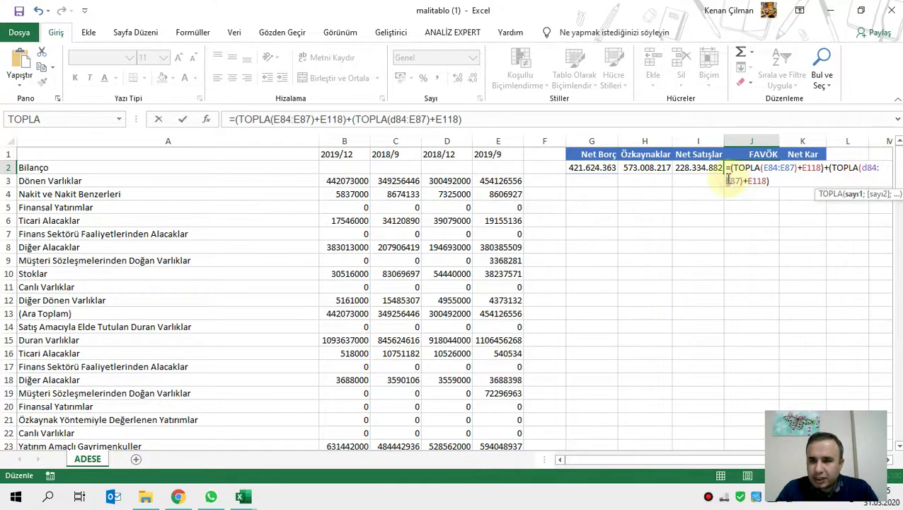
key("BackSpace")
type("d")
left_click(749, 181)
key("BackSpace")
type("d")
Subtract another copy of the bracketed expression in J2, pointed to 2018/9 as -(TOPLA(C84:C87)+C118), and enter the formula.
left_click(771, 180)
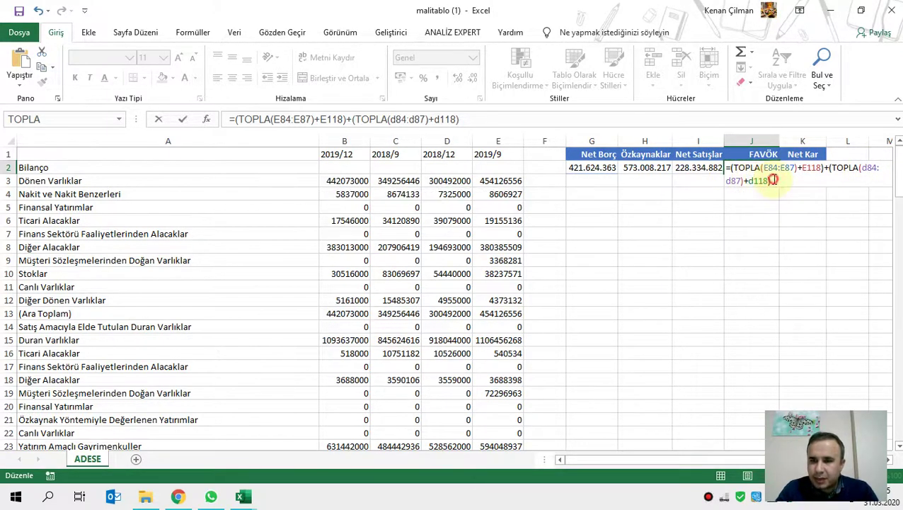
type("-")
key("ctrl+v")
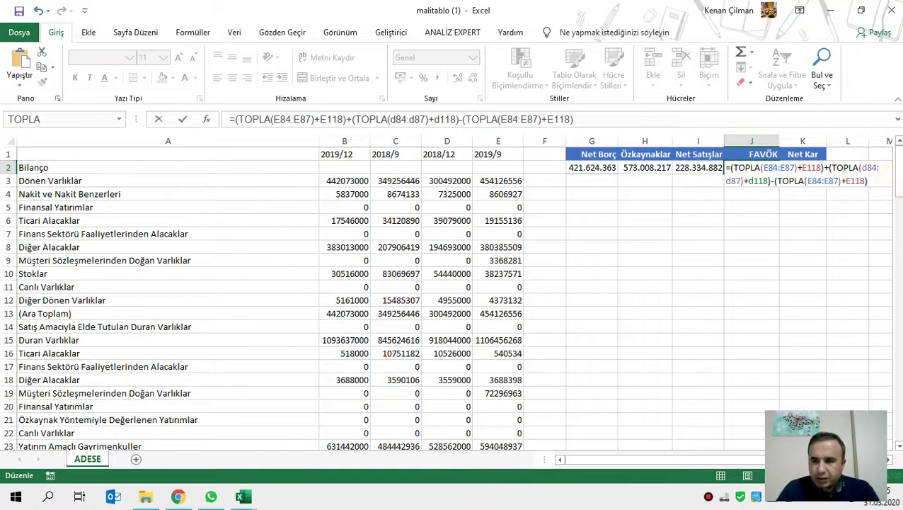
left_click(810, 181)
key("Delete")
type("c84:")
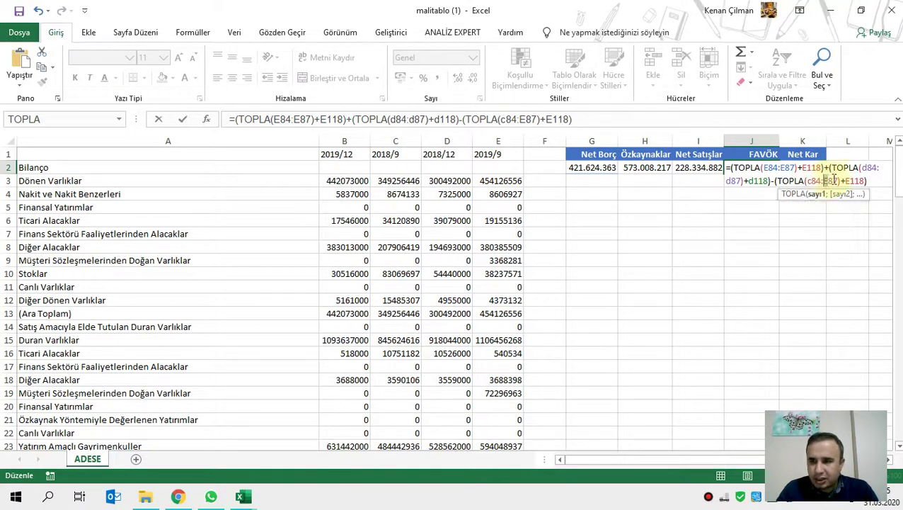
type("c")
left_click(843, 181)
key("Delete")
type("c")
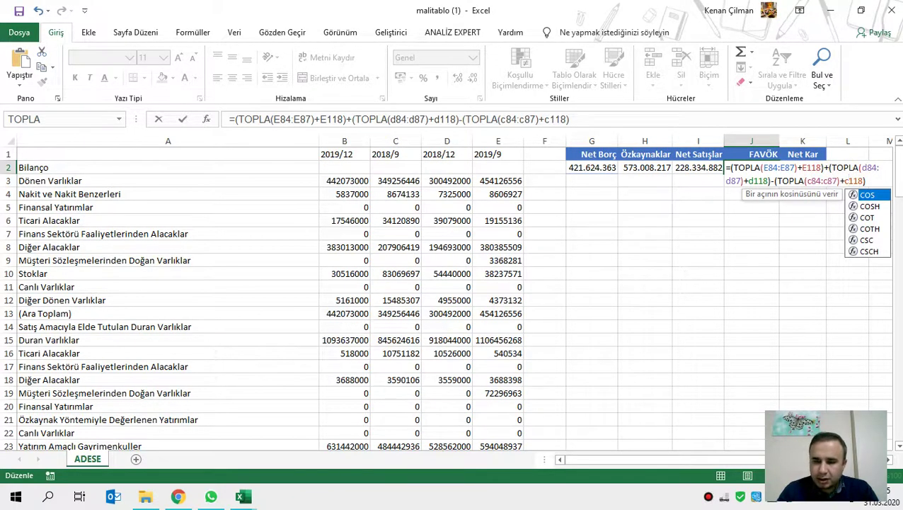
key("Return")
Check the FAVÖK formula's references in J2 against the gross profit and expense rows 84 to 87 and Amortisman Giderleri in row 118.
left_click(762, 170)
key("F2")
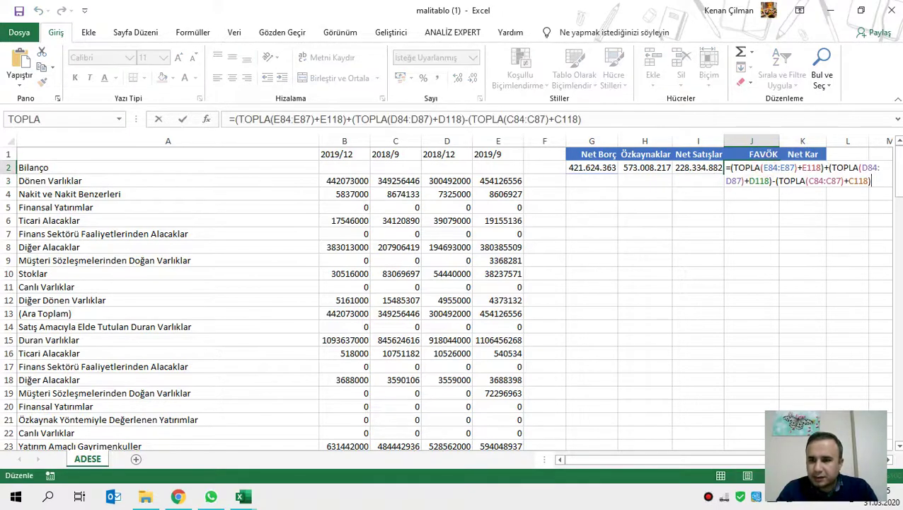
scroll(460, 255, "down", 20)
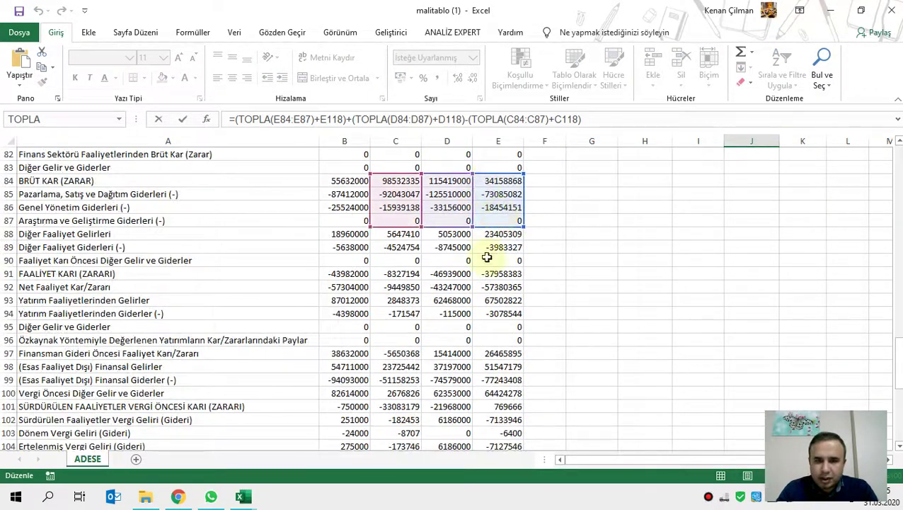
scroll(487, 257, "down", 10)
scroll(621, 248, "up", 6)
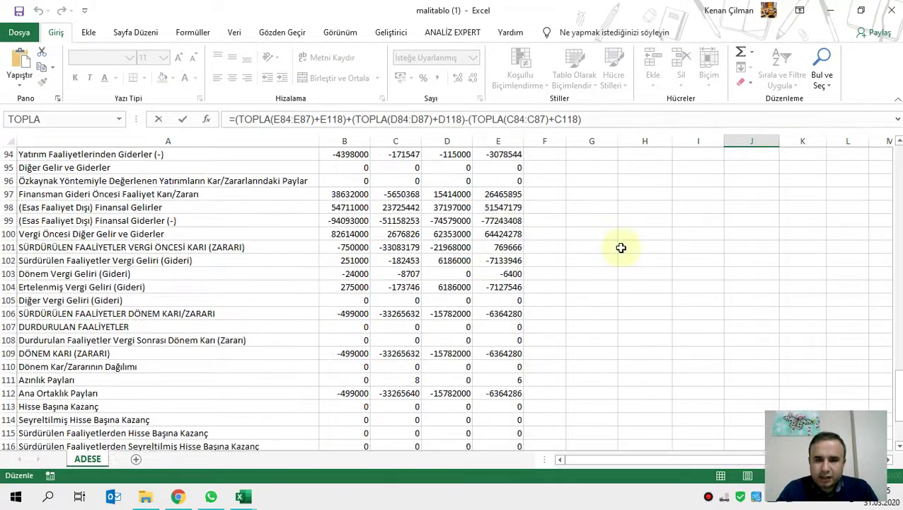
scroll(621, 248, "up", 6)
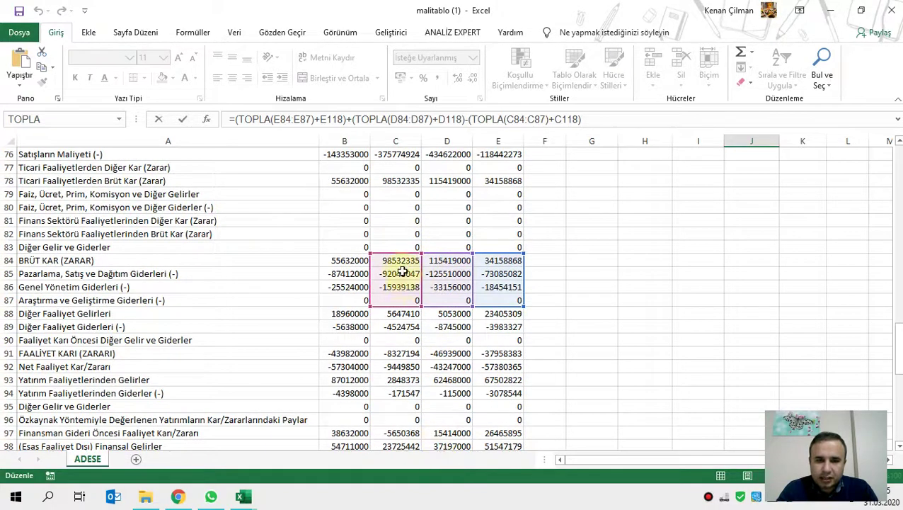
scroll(578, 228, "down", 8)
key("Return")
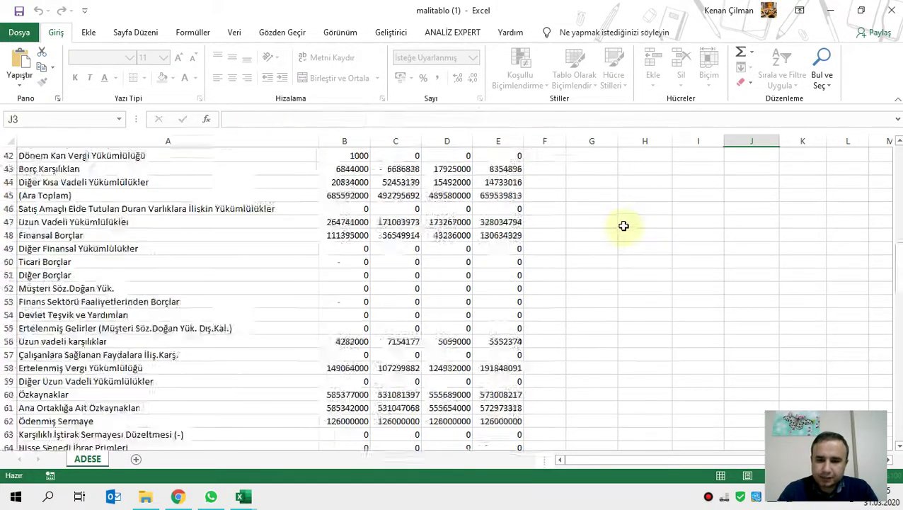
key("Up")
key("F2")
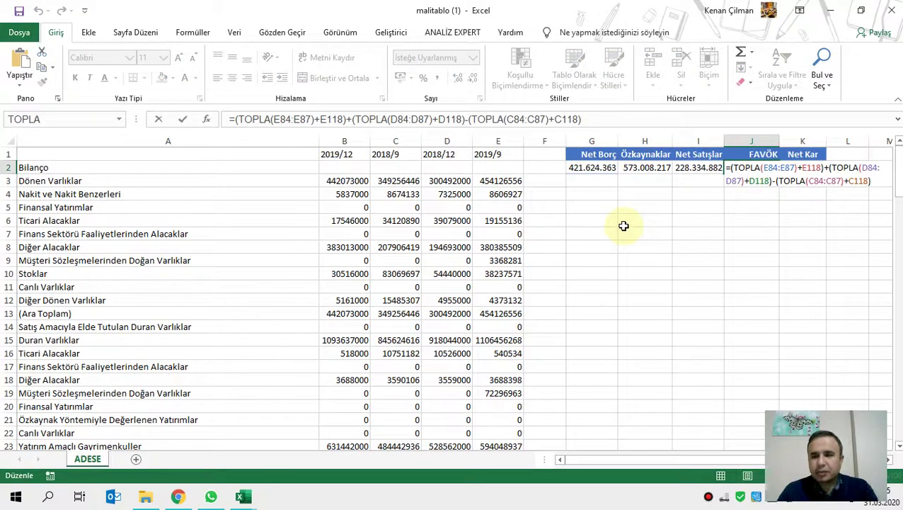
Select the calculated results in G2:K2 and switch to Chrome with ADESE's Mali Tablolar page.
left_click_drag(591, 170, 768, 168)
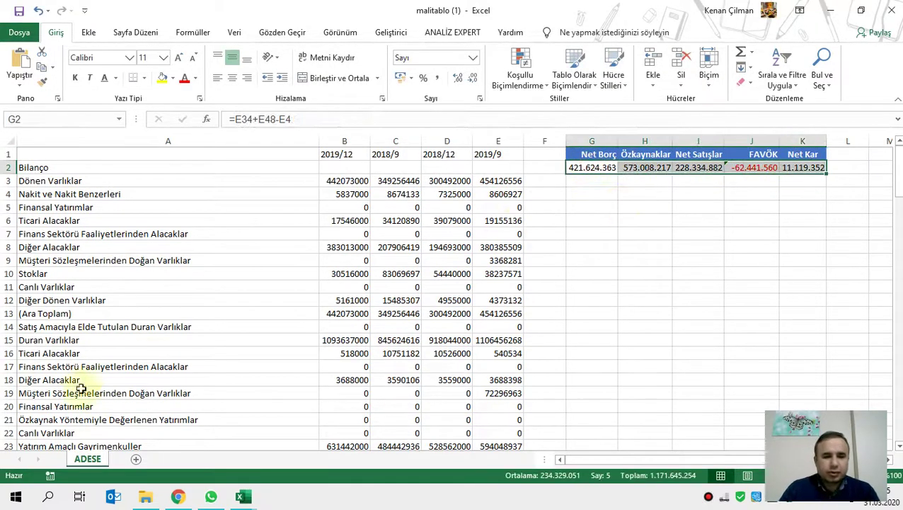
left_click(178, 499)
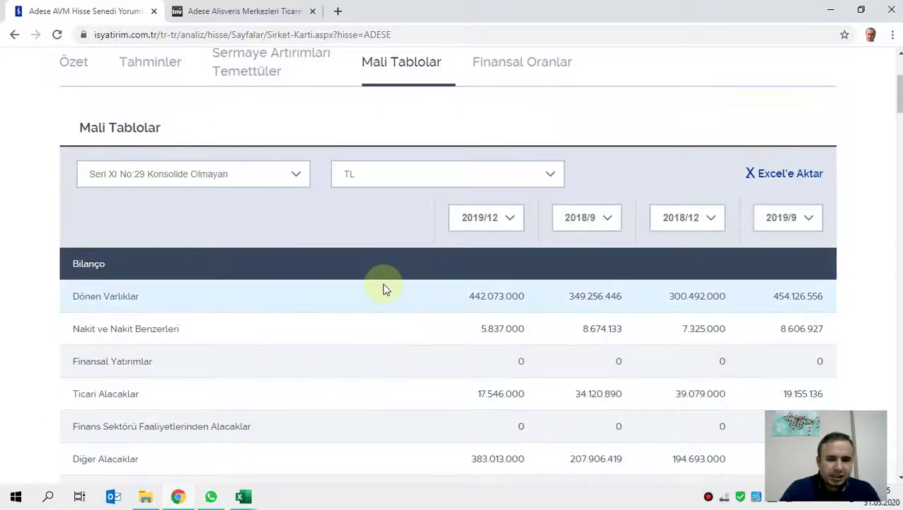
Switch to the 03. VUK Esaslı Çarpan Analizi workbook and close it without saving the changes.
mouse_move(243, 497)
left_click(226, 446)
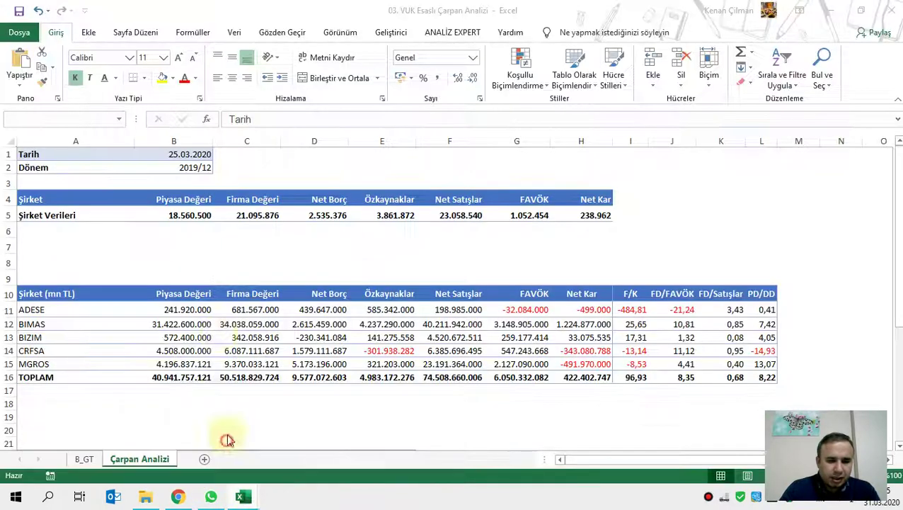
left_click(890, 10)
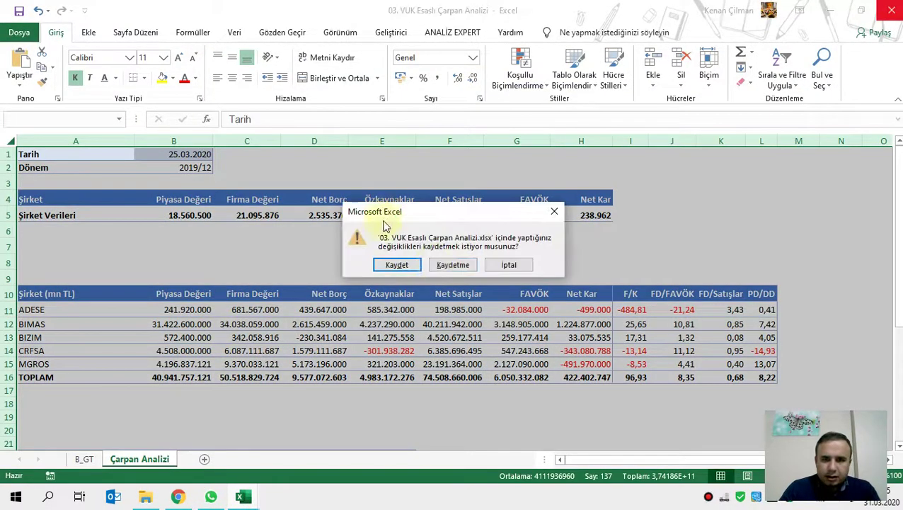
left_click(451, 264)
Insert two blank columns before Net Borç in malitablo (1), matching Kitap1's Piyasa Değeri and Firma Değeri columns.
mouse_move(239, 497)
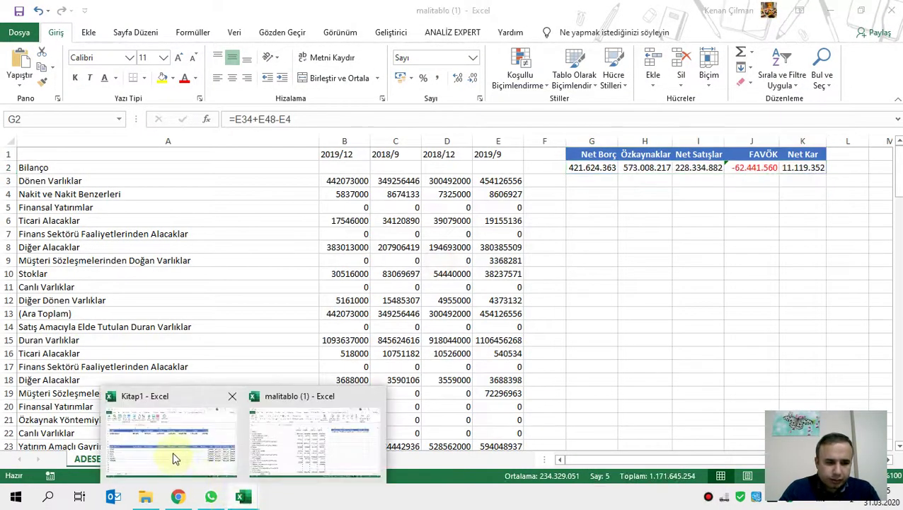
left_click(174, 454)
left_click(57, 306)
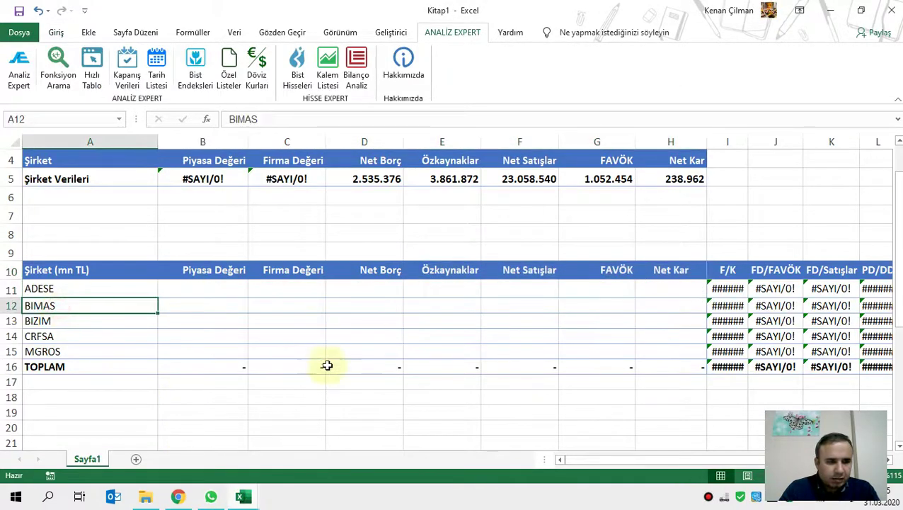
left_click(200, 473)
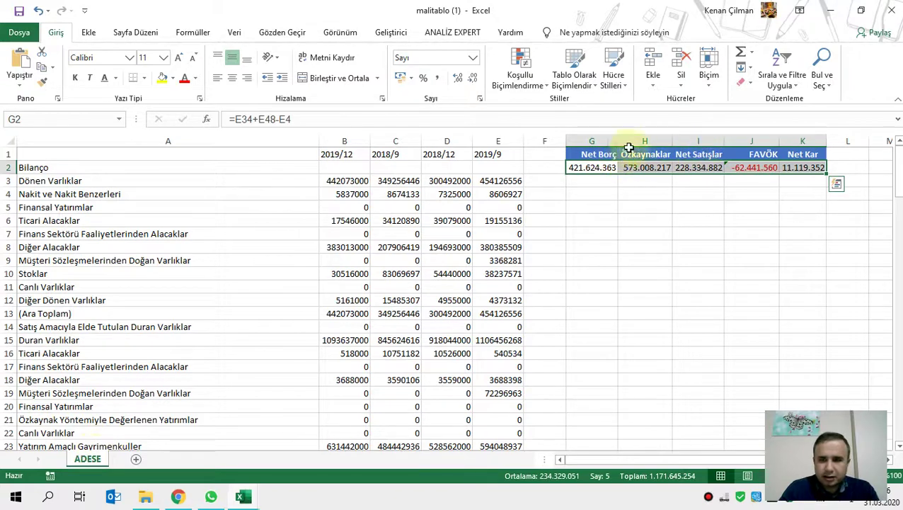
left_click(607, 136)
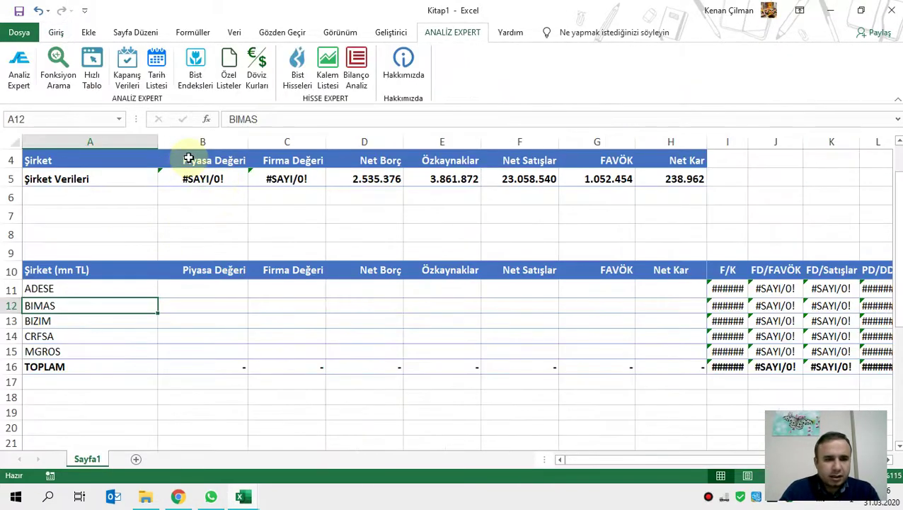
left_click_drag(187, 157, 281, 186)
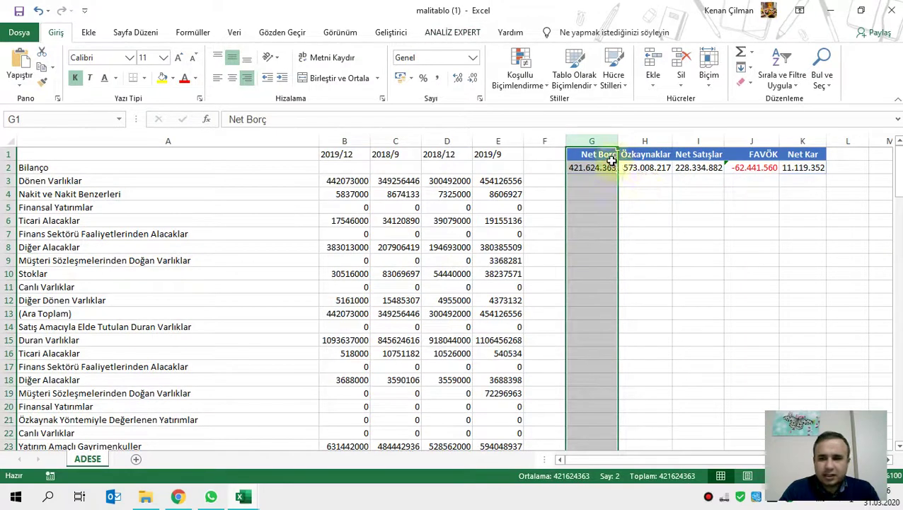
left_click_drag(610, 157, 803, 167)
left_click(590, 141)
key("ctrl+plus")
key("ctrl+plus")
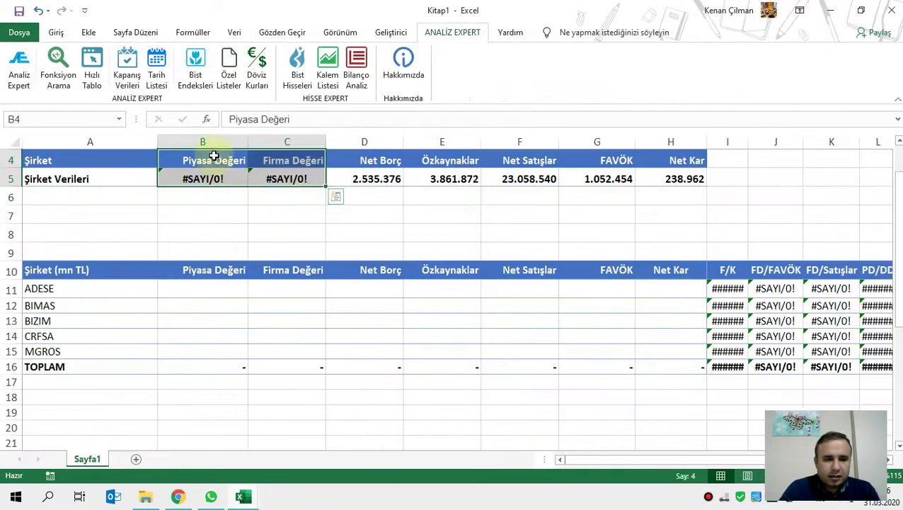
Copy the Piyasa Değeri and Firma Değeri headings with the ADESE cells below, B10:C11 in Kitap1, to G1 in malitablo (1).
left_click_drag(214, 157, 299, 171)
key("ctrl+c")
left_click_drag(212, 269, 312, 291)
key("alt+Tab")
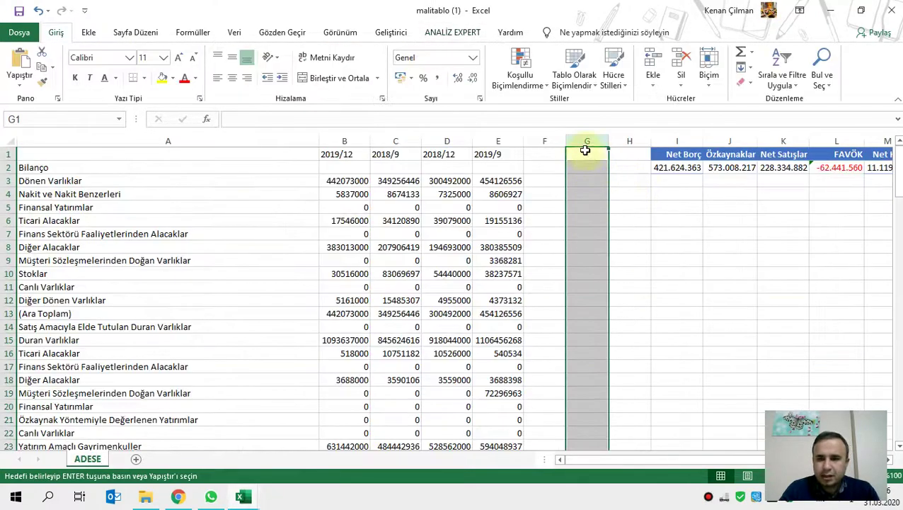
key("ctrl+v")
left_click(597, 169)
Autofit the widths of columns G to I to their headings.
left_click_drag(587, 141, 677, 142)
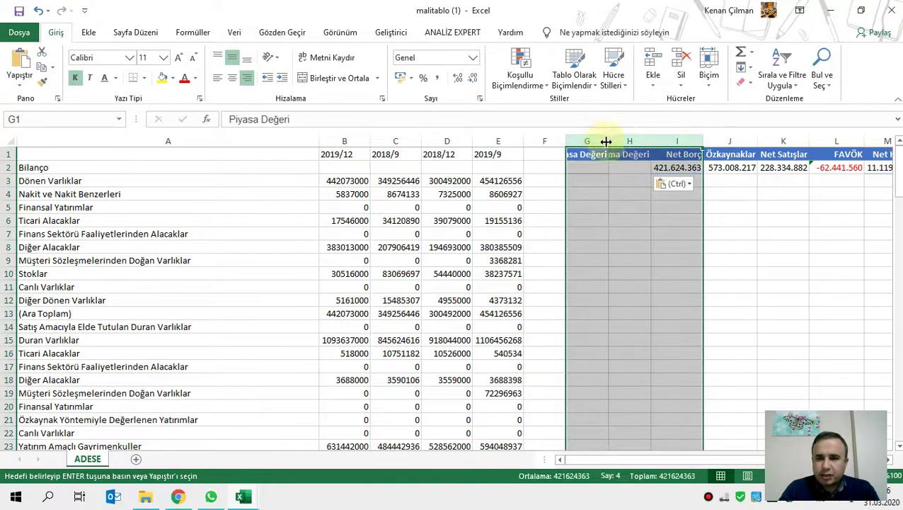
double_click(607, 139)
left_click(599, 164)
Switch to Chrome and find the Piyasa Değeri figure under Cari Değerler on ADESE's Özet page.
key("alt+Tab")
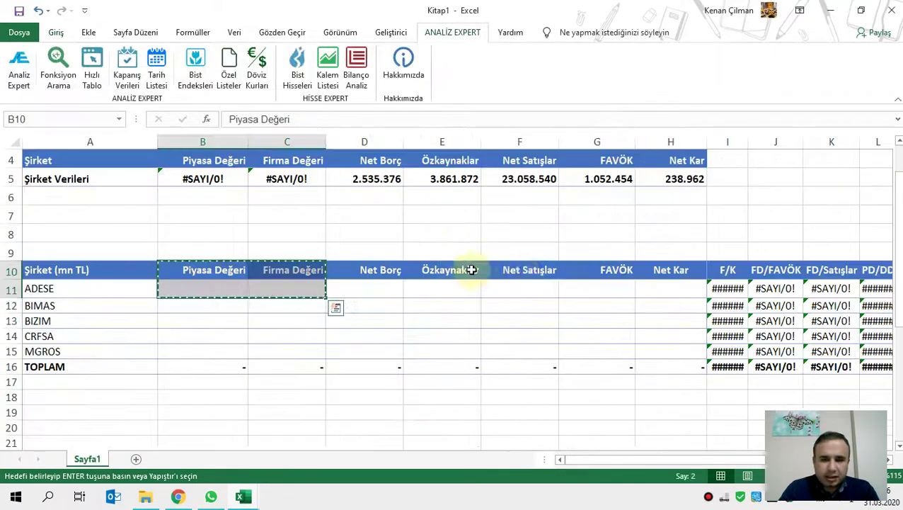
key("alt+Tab")
left_click(184, 499)
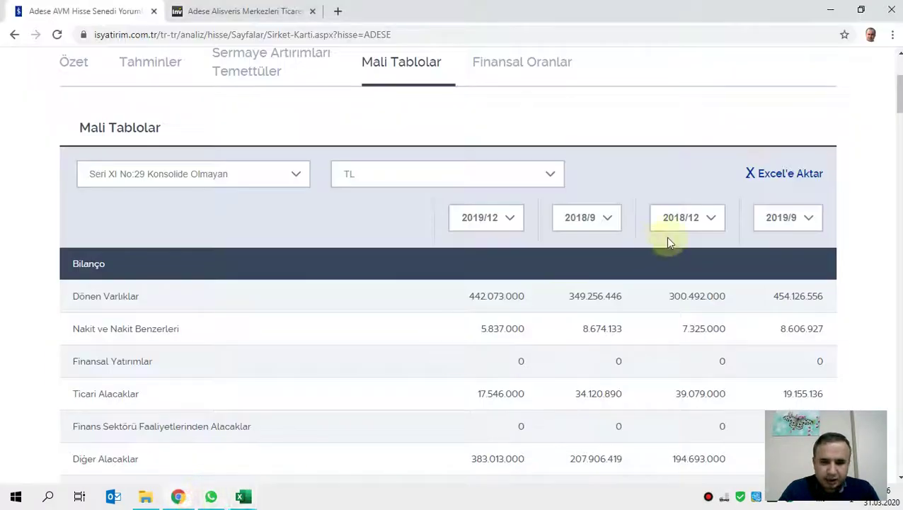
scroll(760, 171, "down", 4)
scroll(163, 114, "up", 4)
scroll(162, 114, "up", 3)
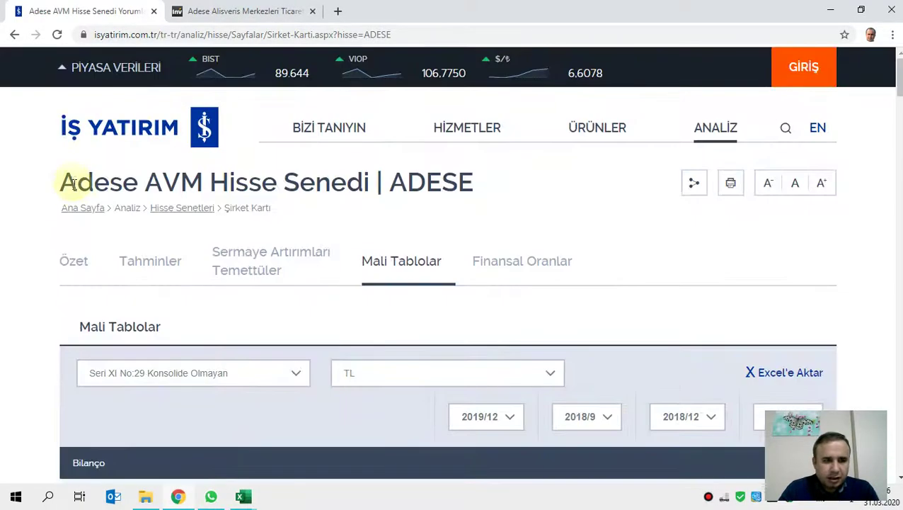
left_click(75, 262)
scroll(658, 212, "down", 12)
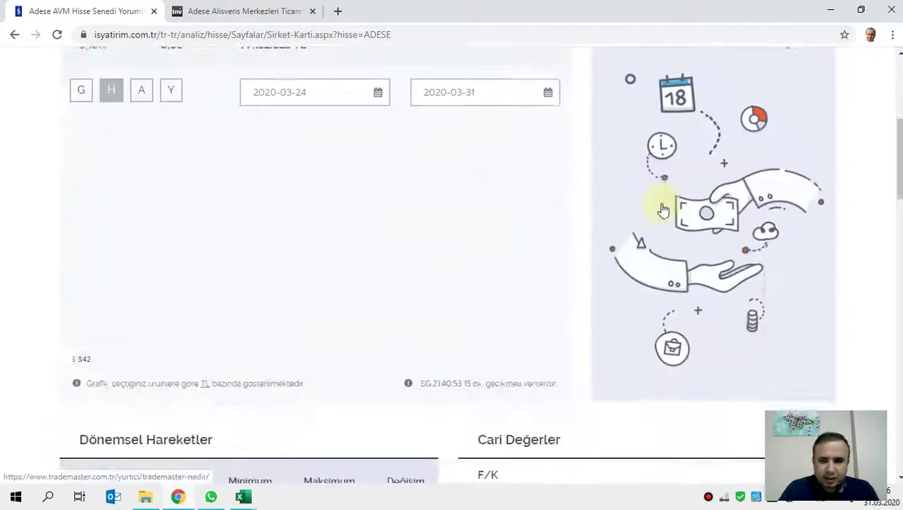
scroll(774, 145, "up", 1)
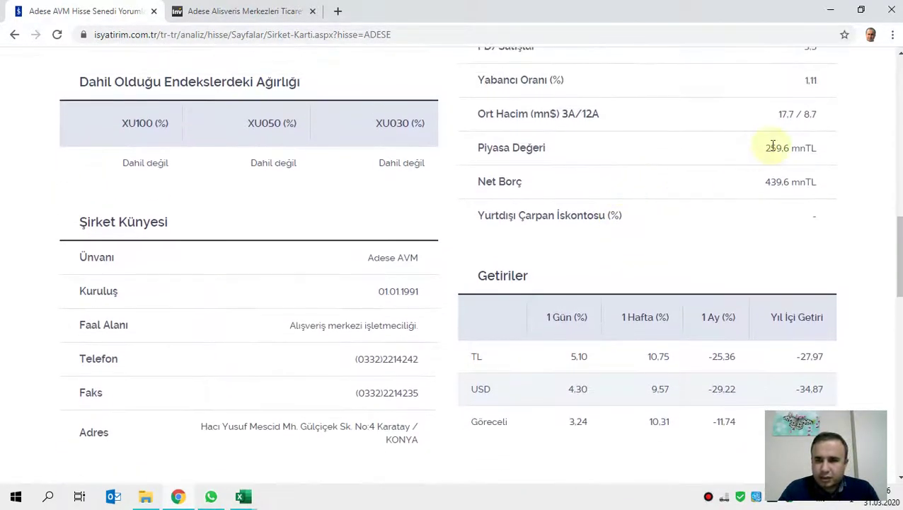
Return to malitablo (1) in Excel and enter 259.600.000 as ADESE's Piyasa Değeri in G2.
key("alt+Tab")
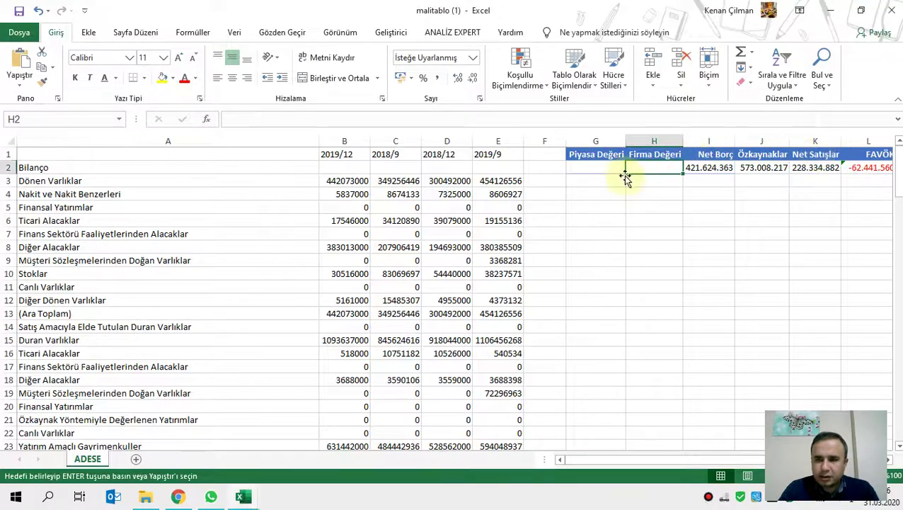
left_click(611, 167)
type("259.")
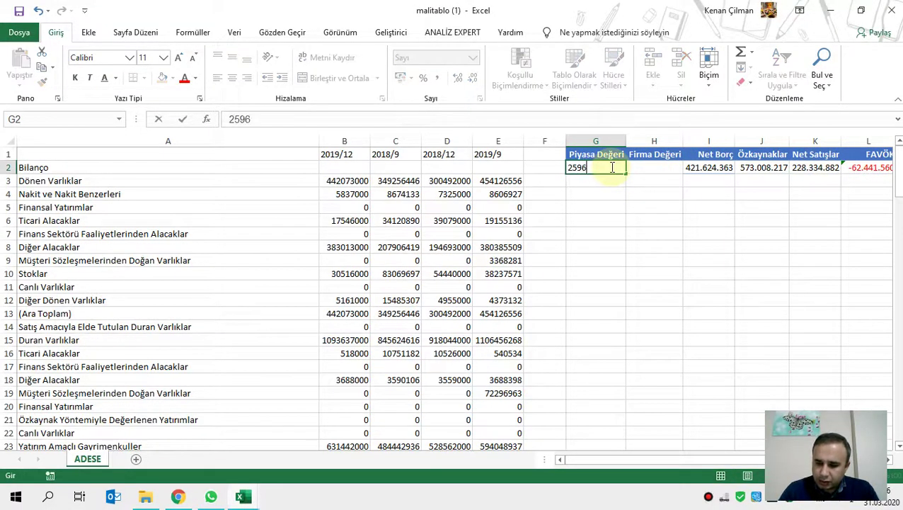
type("600.000")
key("Tab")
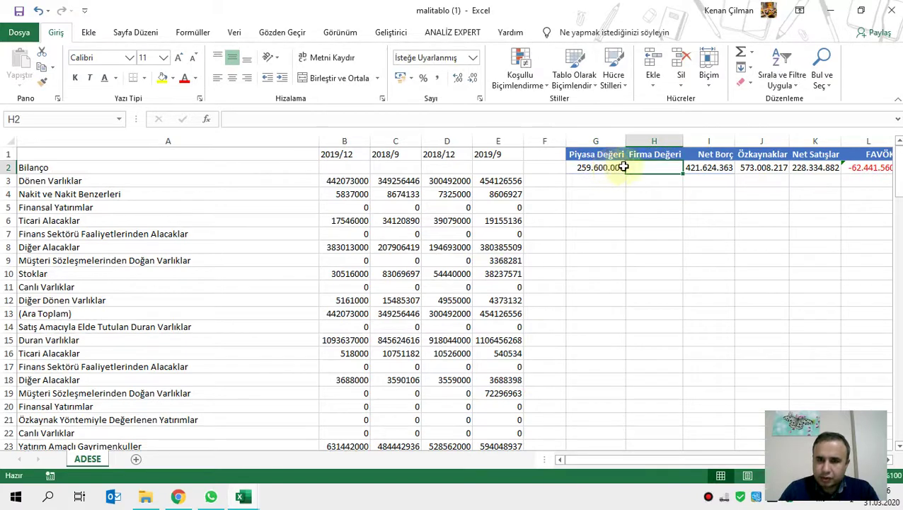
Calculate Firma Değeri in H2 by adding Piyasa Değeri and Net Borç with the formula +G2+I2.
type("+")
left_click(620, 167)
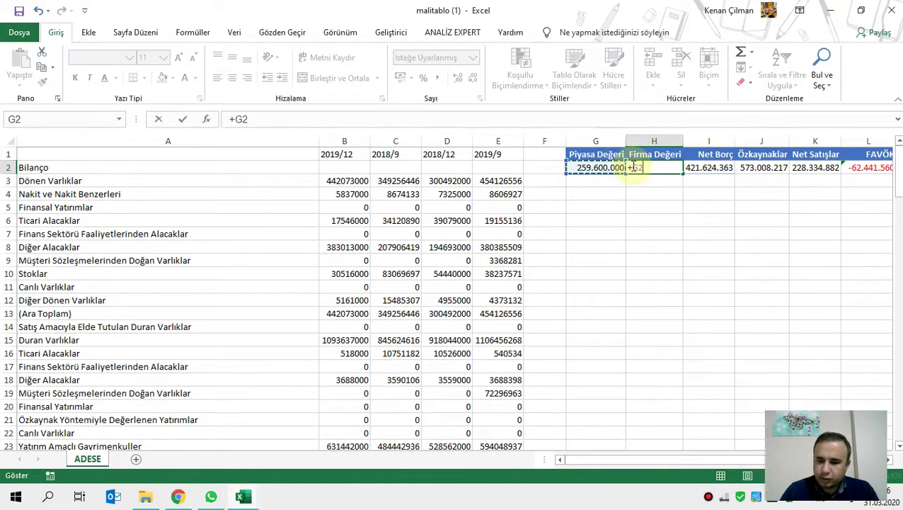
type("+")
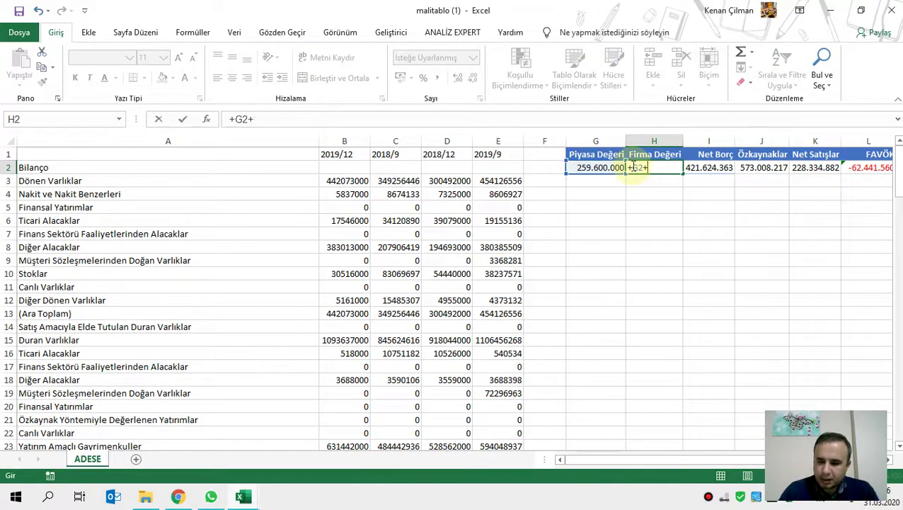
left_click(682, 169)
key("Tab")
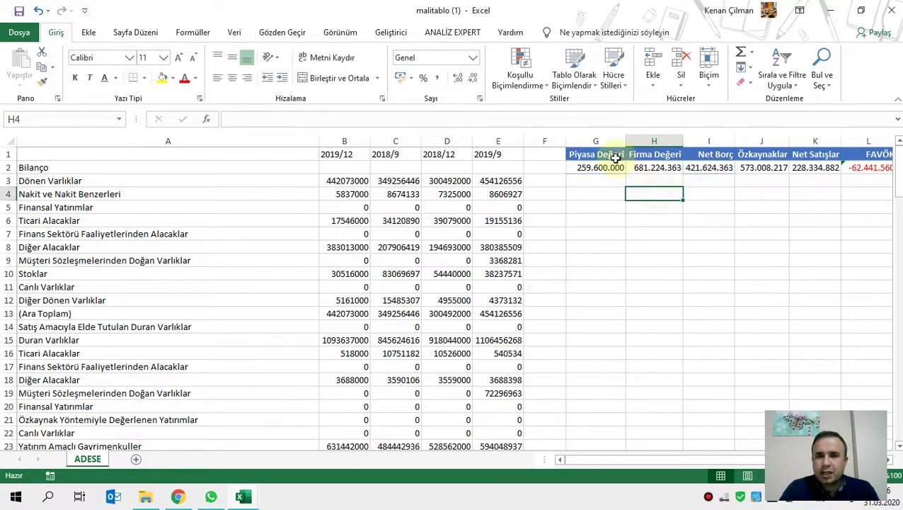
left_click_drag(616, 155, 811, 164)
left_click(113, 395)
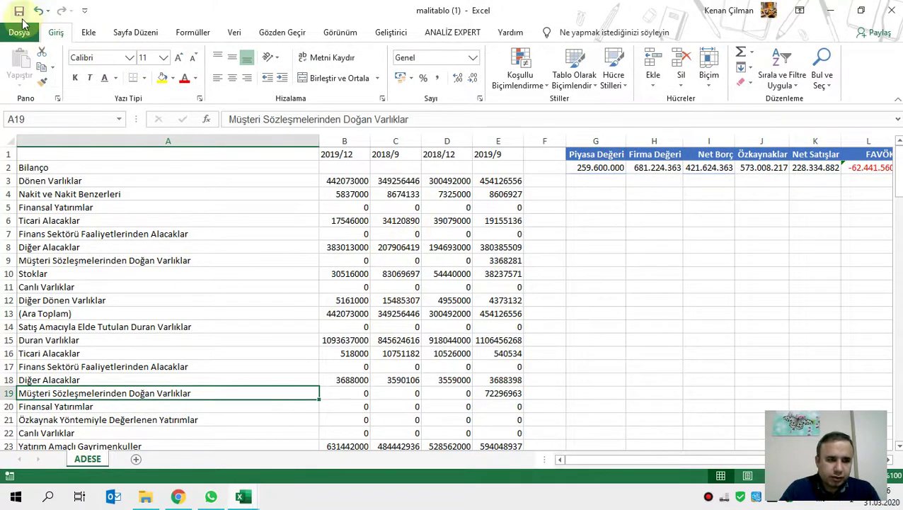
left_click(388, 235)
Switch to Chrome, load the BIMAS company page by replacing ADESE in the page address, and show its Mali Tablolar.
left_click(183, 498)
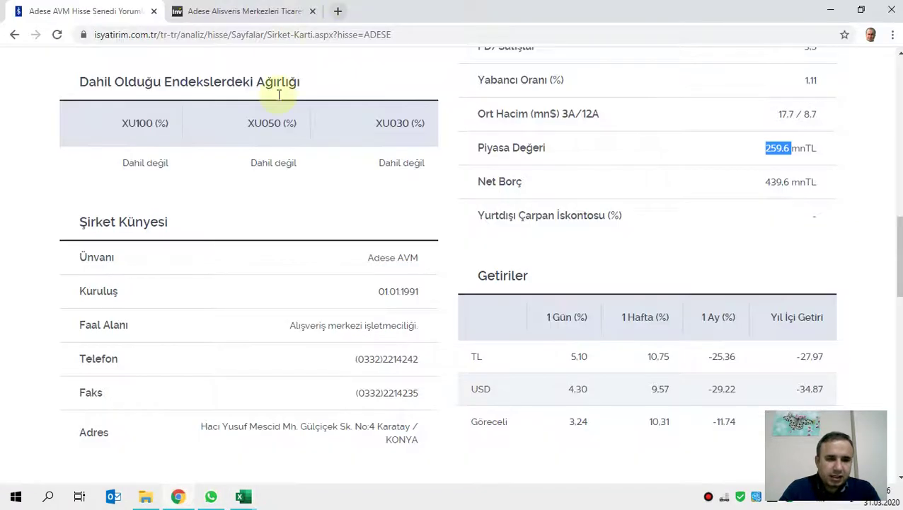
left_click_drag(365, 34, 559, 23)
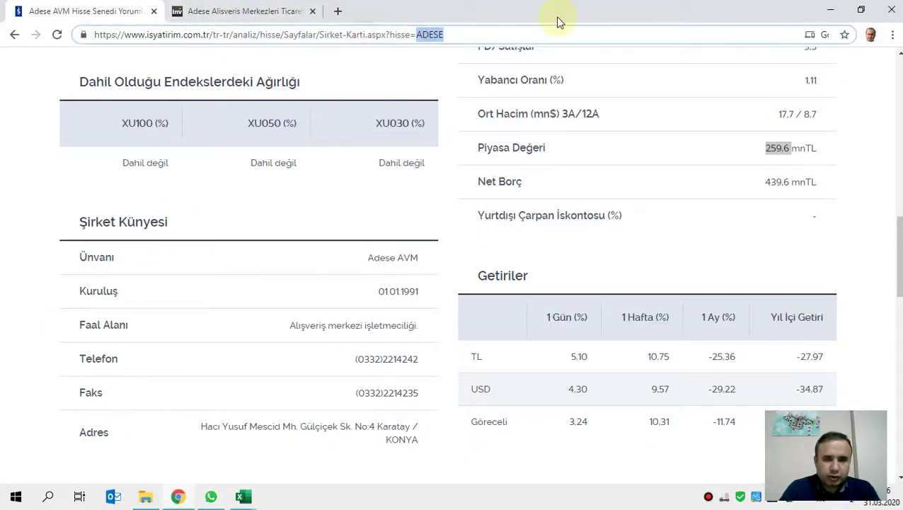
type("BIMAS")
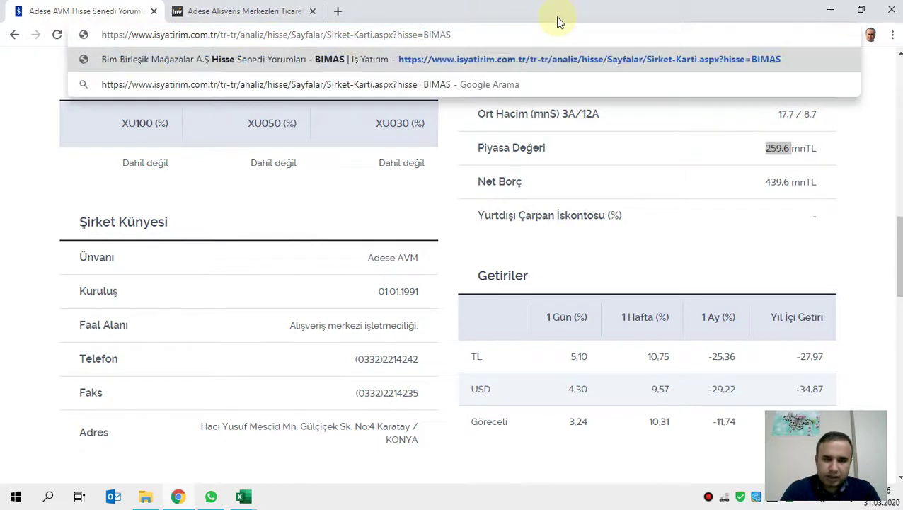
key("Return")
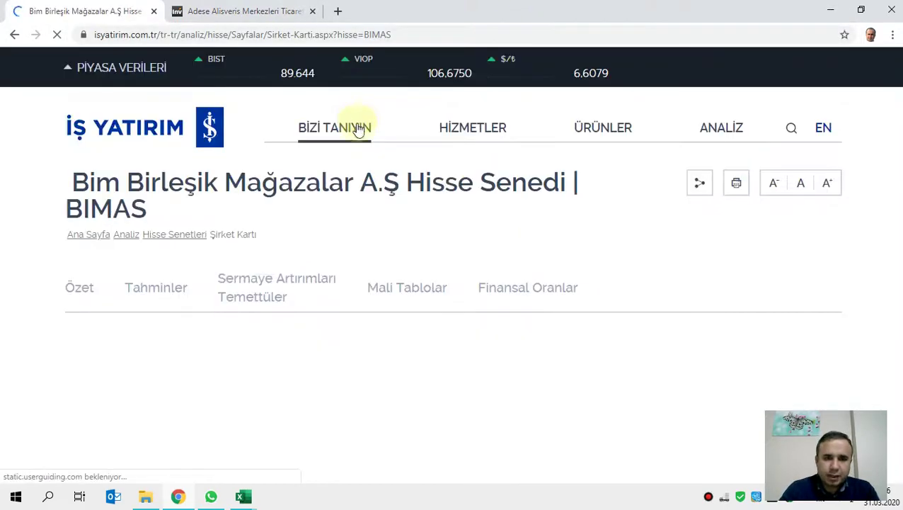
left_click(417, 286)
scroll(740, 234, "down", 3)
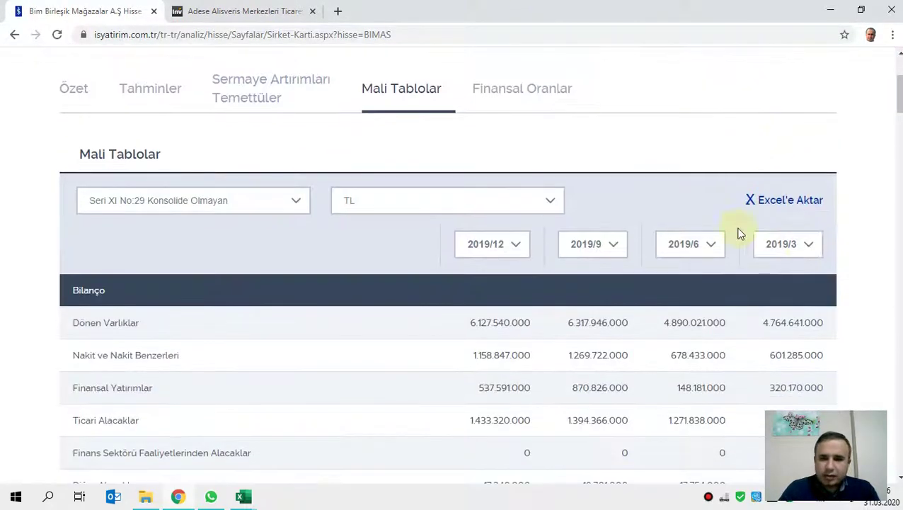
Set the last three period columns of the BIMAS statements to 2018/9, 2018/12 and 2019/9, keeping 2019/12 first.
left_click(797, 243)
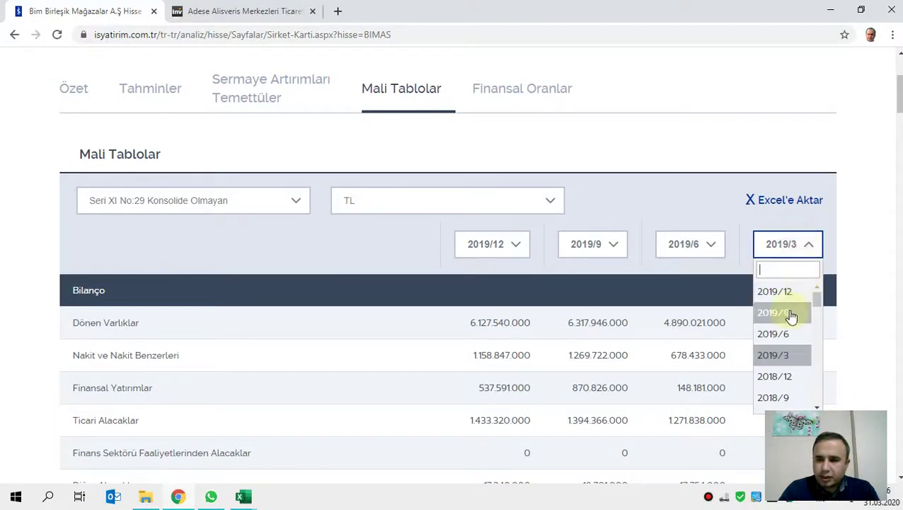
left_click(788, 312)
left_click(709, 245)
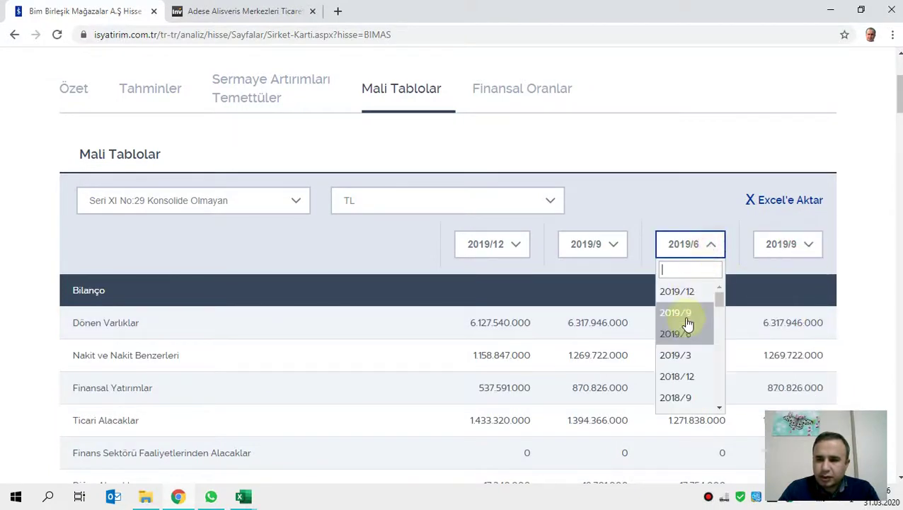
left_click(686, 375)
left_click(605, 249)
scroll(585, 355, "down", 1)
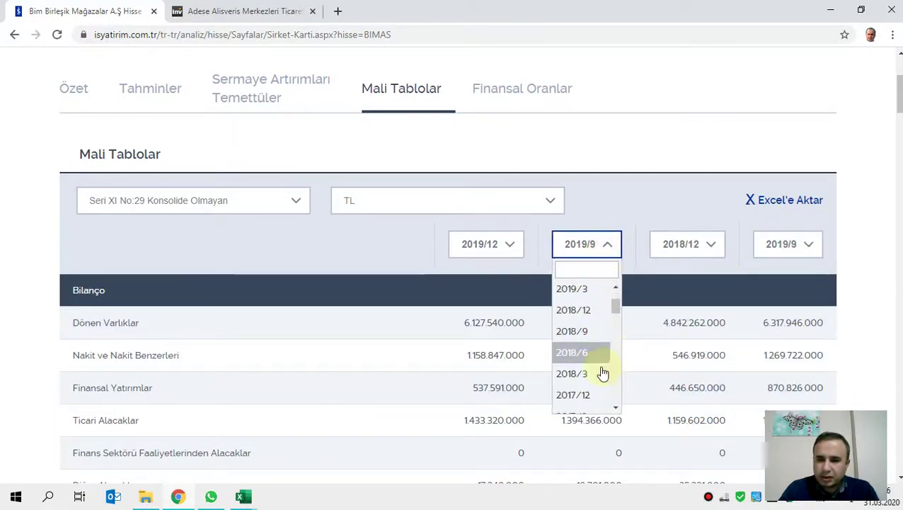
left_click(581, 336)
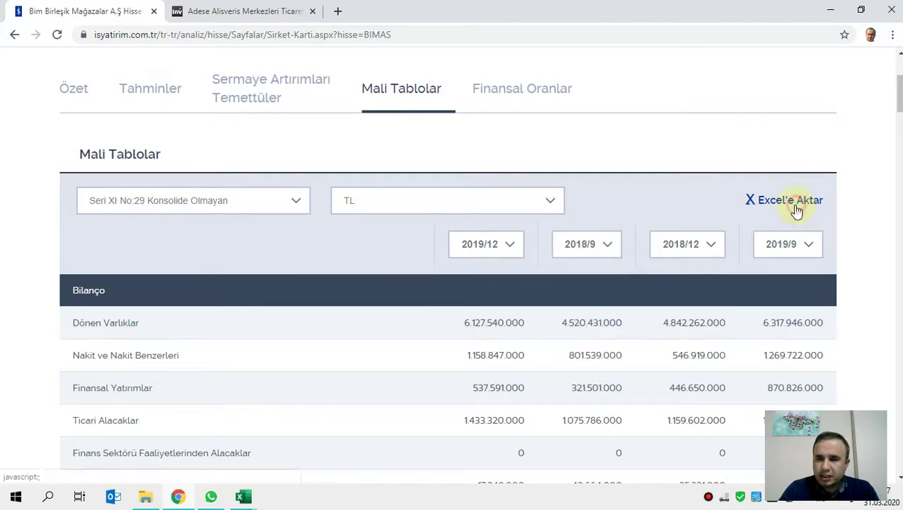
Export the BIMAS statements to Excel, open the downloaded file and enable editing.
left_click(797, 210)
left_click(81, 464)
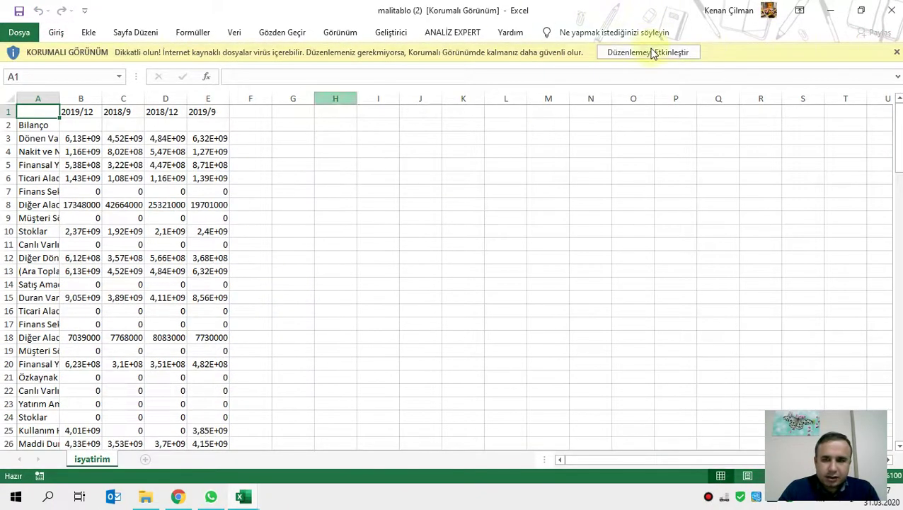
left_click(653, 54)
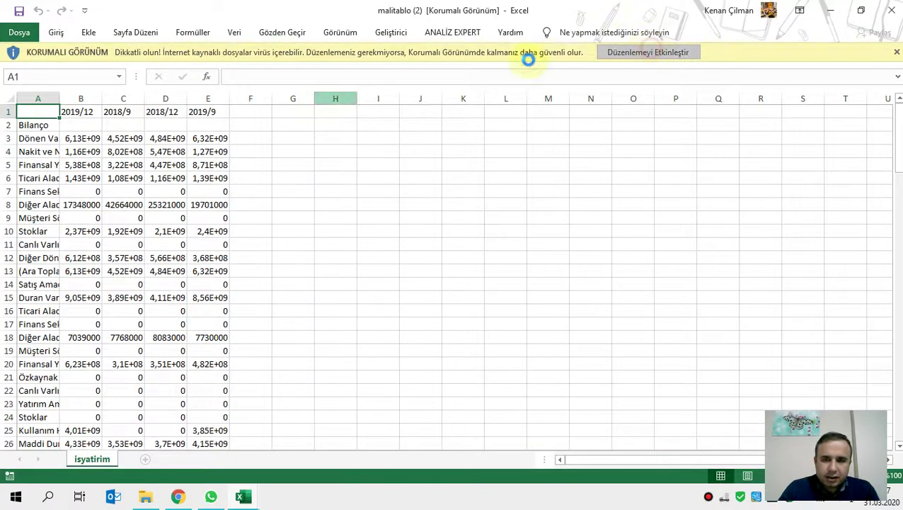
Rename the isyatirim sheet in malitablo (2) as BIMAS.
double_click(93, 460)
type("BIMAS")
key("Return")
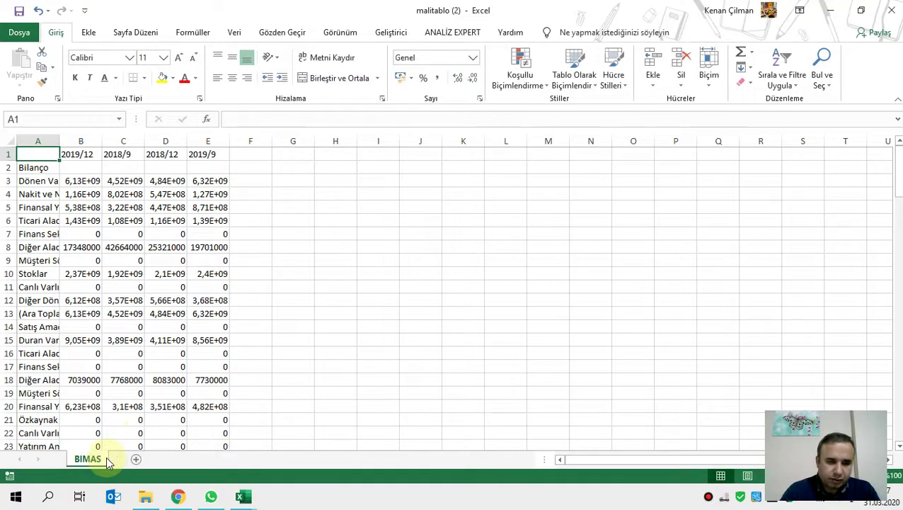
Move the BIMAS sheet from malitablo (2) into malitablo (1) after the ADESE sheet, and fit its column widths to the contents.
left_click_drag(340, 6, 686, 60)
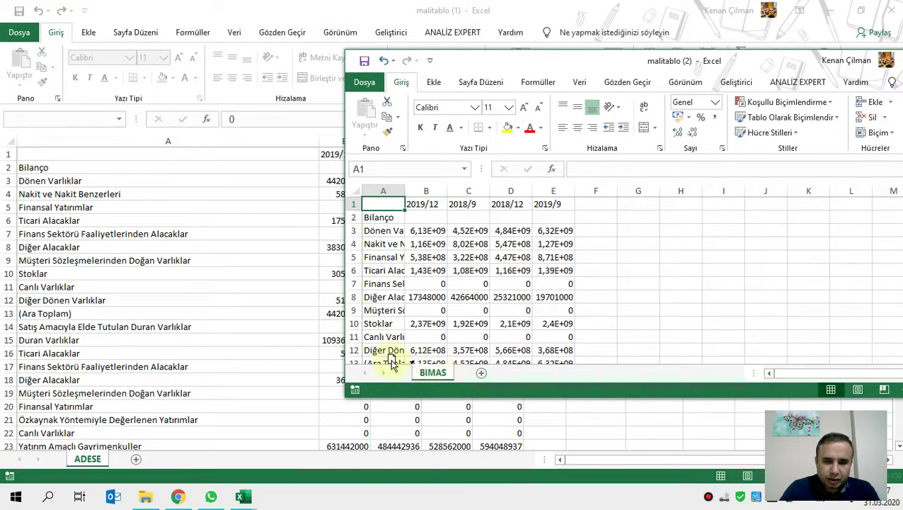
left_click_drag(112, 460, 103, 461)
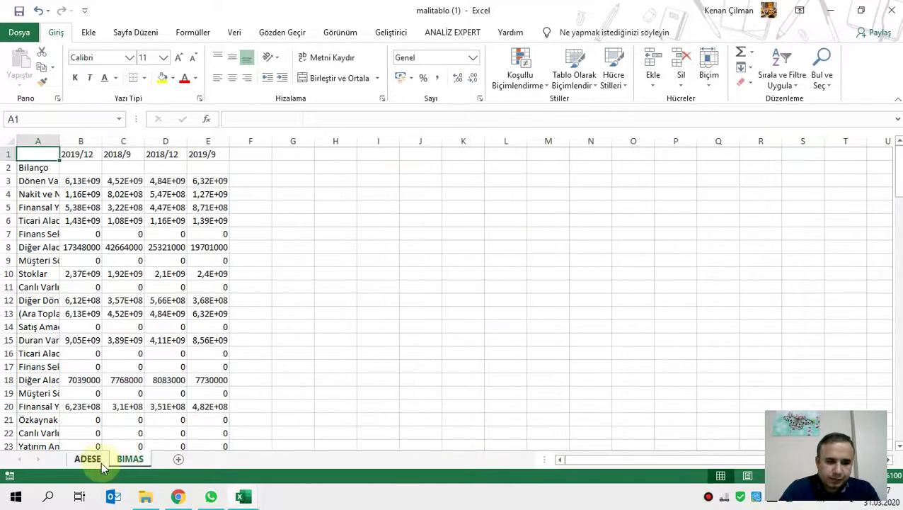
left_click(99, 461)
left_click(128, 461)
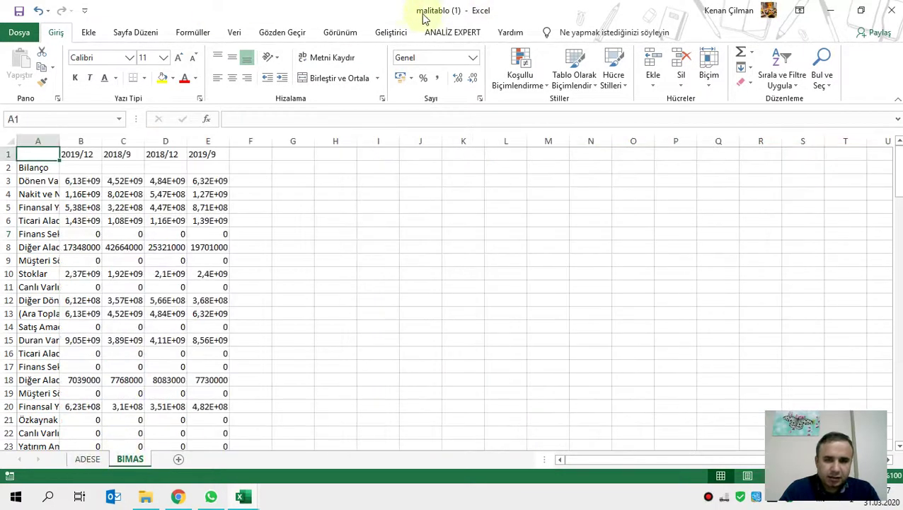
left_click(88, 461)
left_click(131, 460)
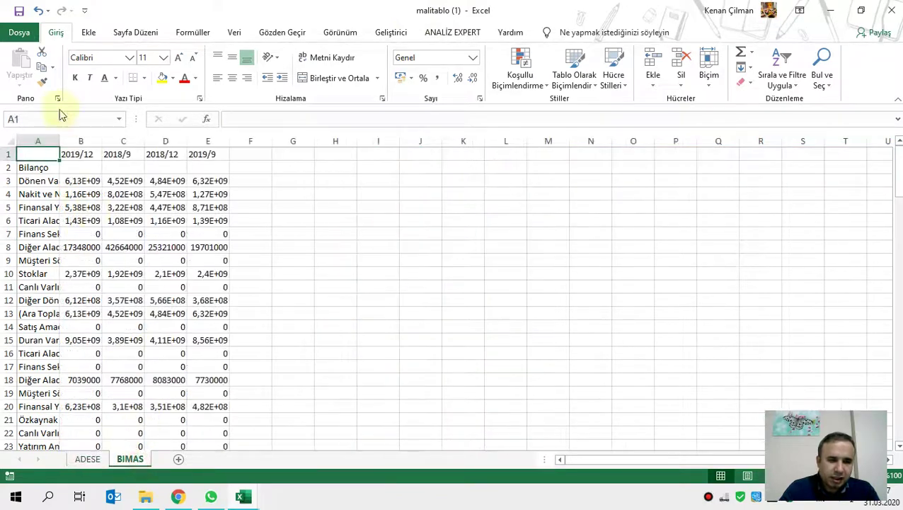
left_click(5, 141)
double_click(60, 141)
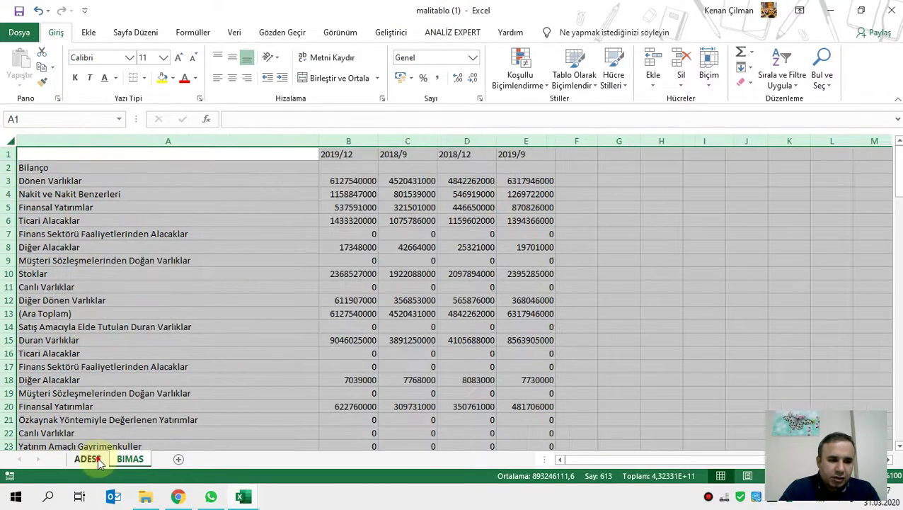
Copy the summary block G1:M2 from the ADESE sheet to G1 of the BIMAS sheet and fit its columns to the contents.
left_click(87, 458)
left_click(454, 216)
left_click_drag(584, 153, 629, 165)
key("ctrl+c")
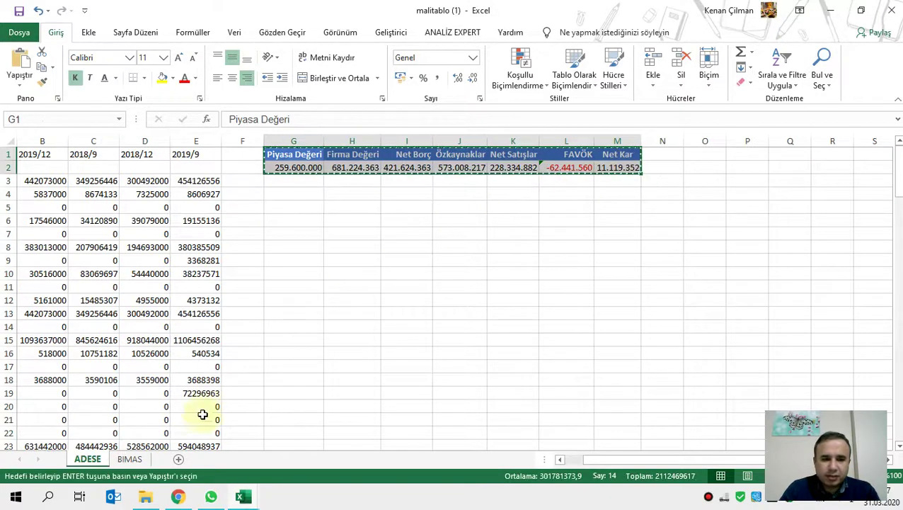
left_click(132, 459)
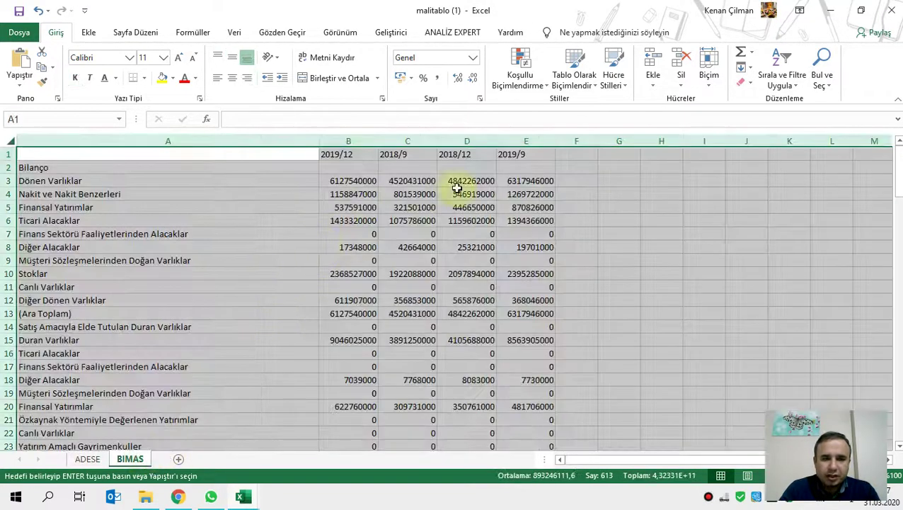
left_click(621, 154)
key("ctrl+v")
left_click(627, 162)
left_click(627, 142)
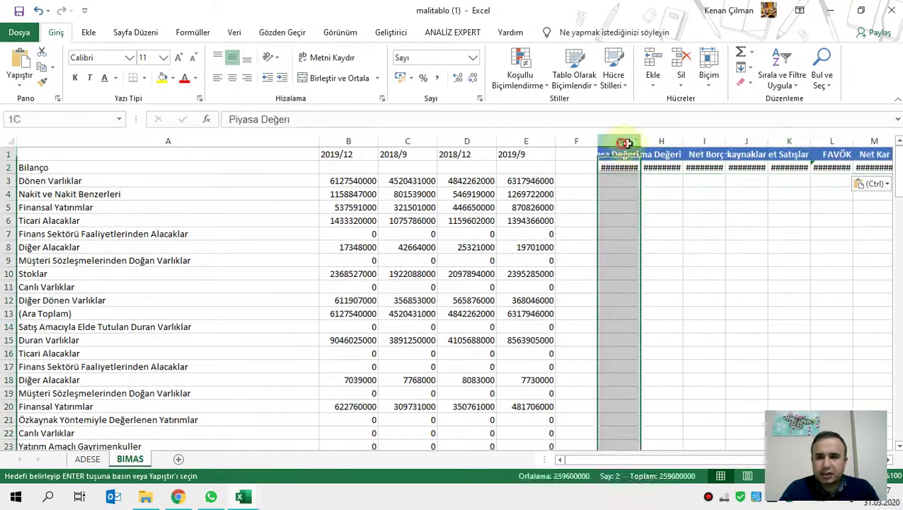
left_click_drag(627, 142, 893, 141)
double_click(549, 141)
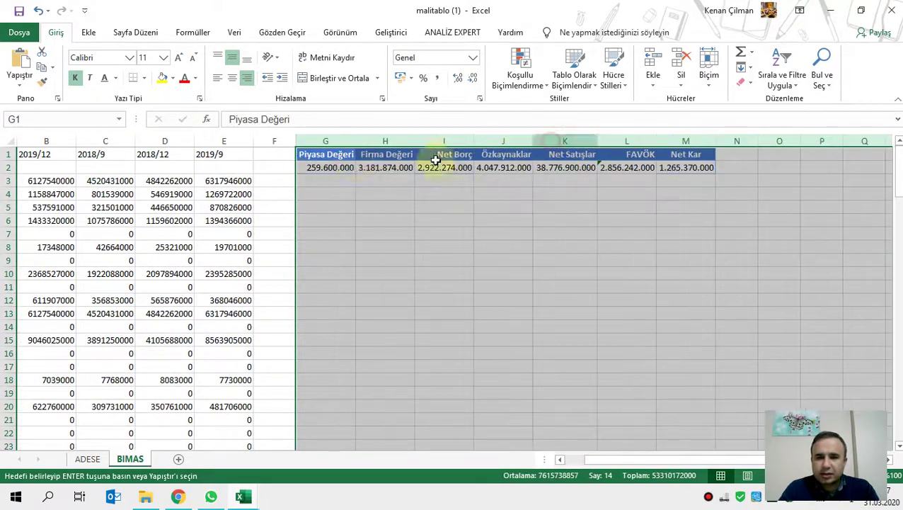
Check the copied summary on the BIMAS sheet, inspecting the Firma Değeri formula in H2.
left_click(328, 167)
left_click(170, 181)
scroll(24, 176, "left", 2)
left_click(341, 232)
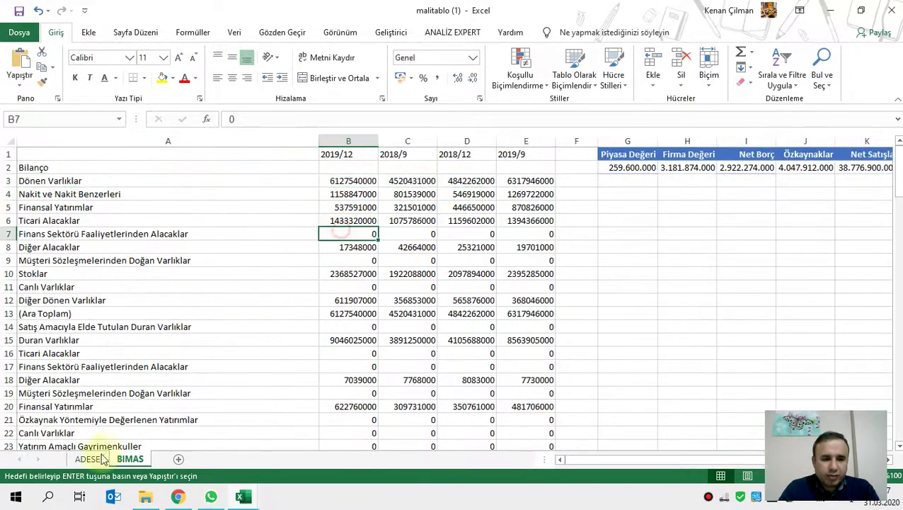
left_click(633, 167)
double_click(691, 168)
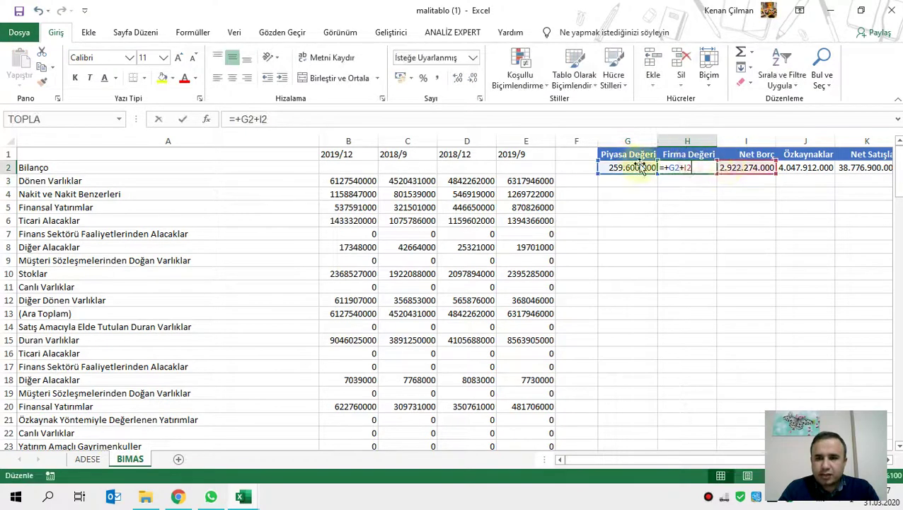
Switch to Chrome and look up the Piyasa Değeri under Cari Değerler in the BIMAS Özet section.
left_click(627, 163)
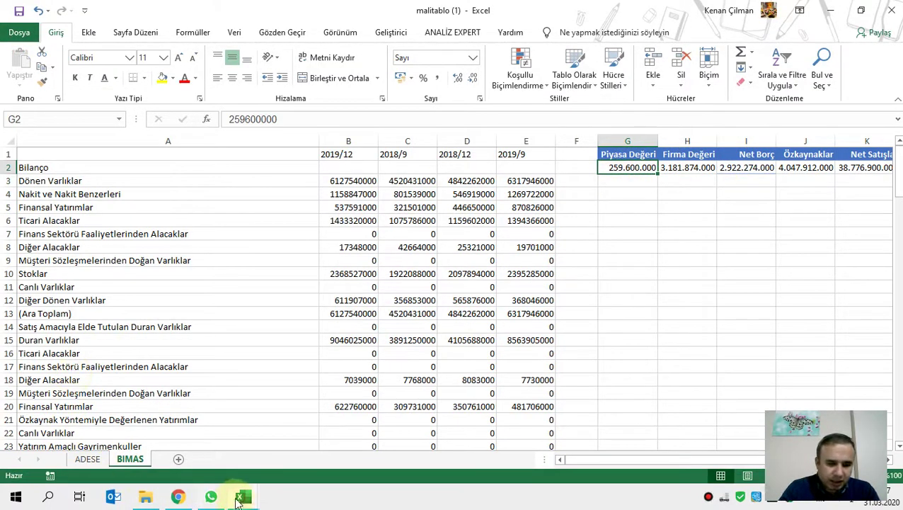
left_click(178, 497)
scroll(283, 163, "up", 3)
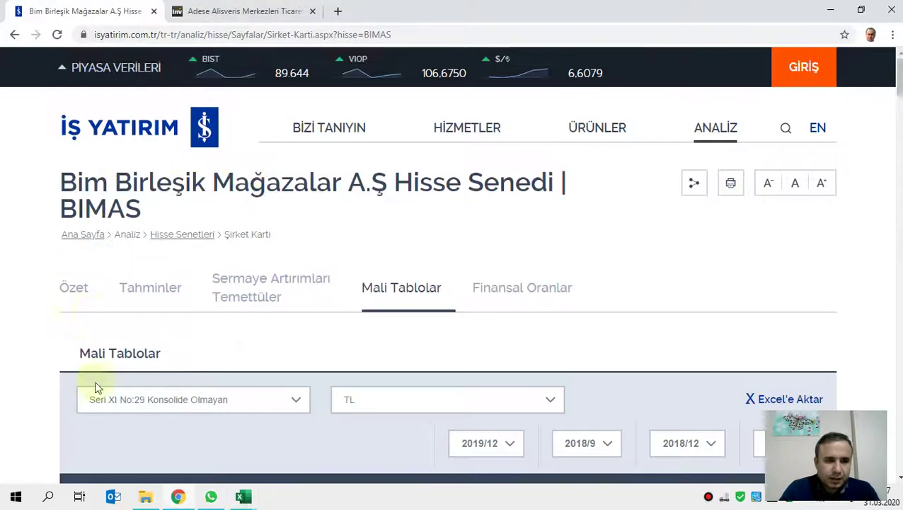
left_click(75, 278)
scroll(495, 199, "down", 10)
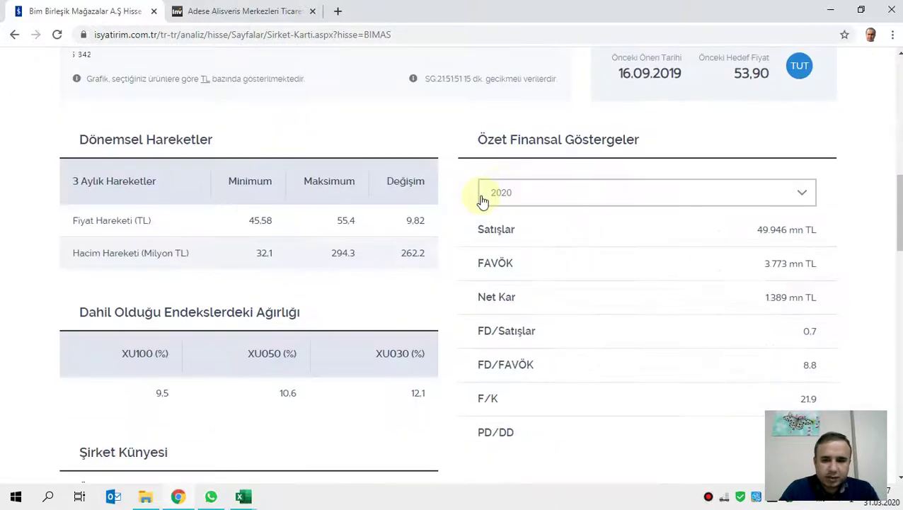
scroll(546, 212, "down", 2)
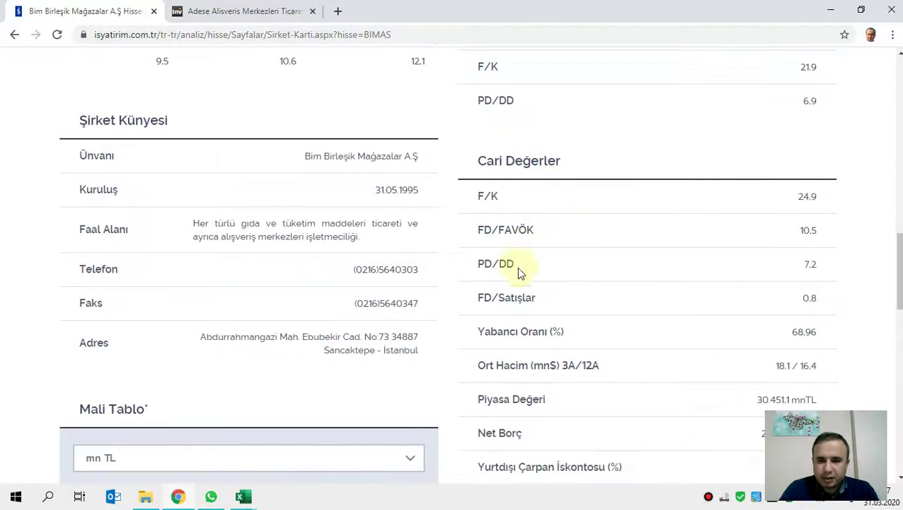
scroll(566, 368, "down", 1)
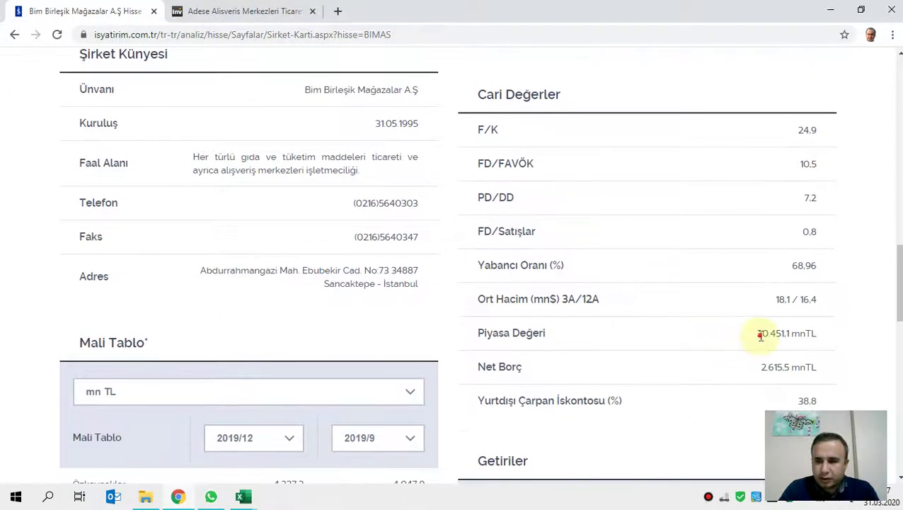
key("alt+Tab")
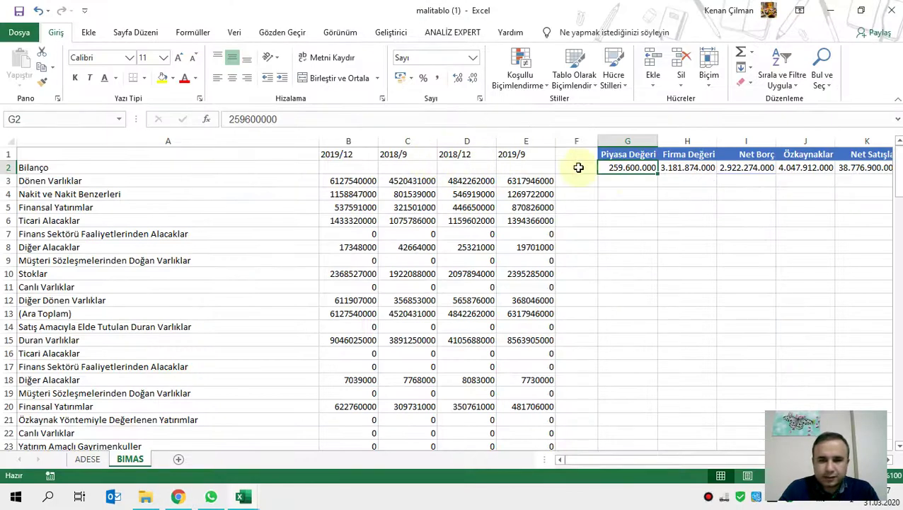
type("305")
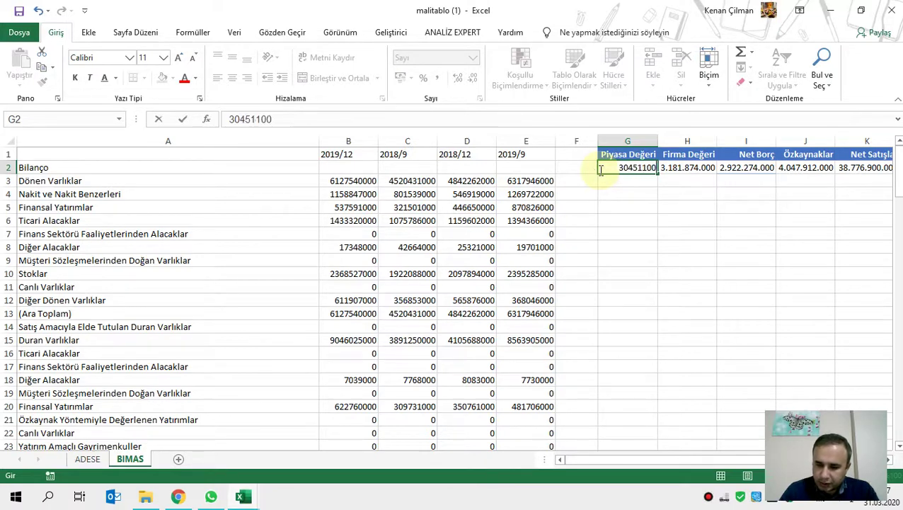
type("451100000")
key("Return")
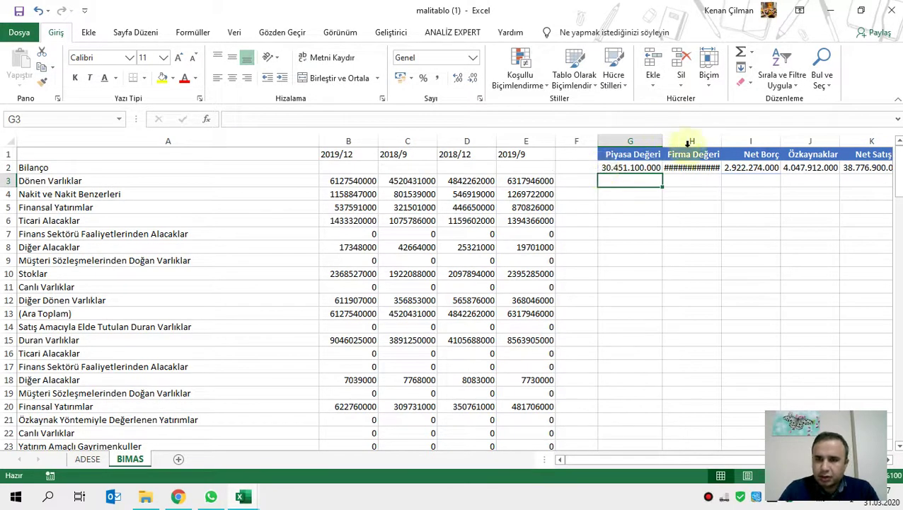
double_click(722, 137)
Review the BIMAS summary row G2:M2 against the Cari Değerler figures shown in Chrome.
left_click_drag(641, 167, 839, 153)
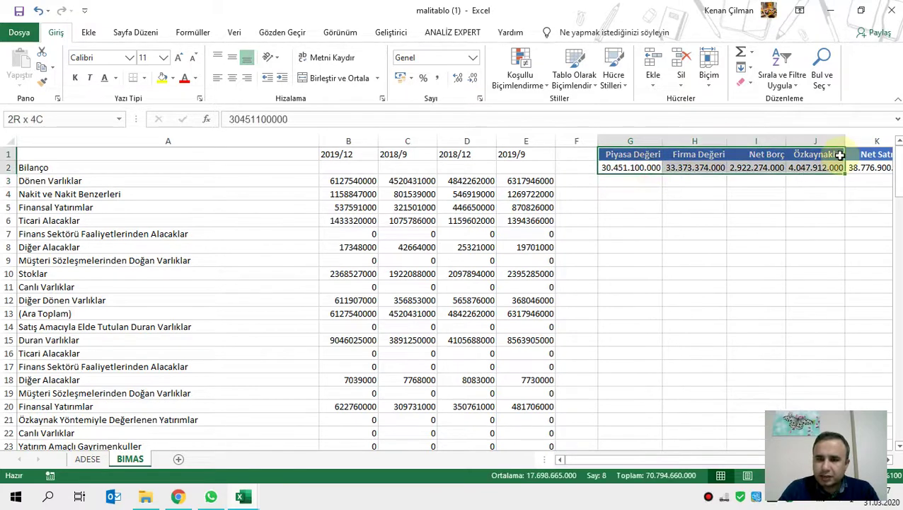
left_click(756, 153)
key("alt+Tab")
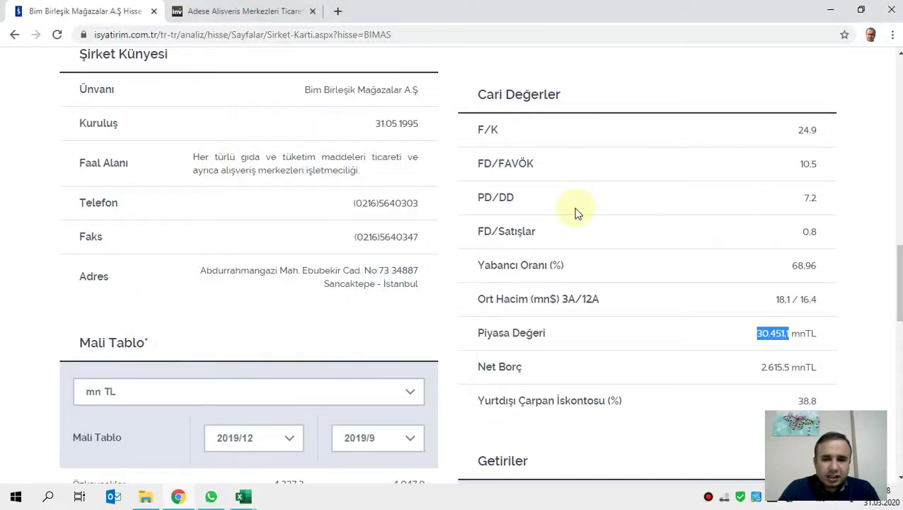
key("alt+Tab")
left_click_drag(637, 167, 696, 167)
left_click(304, 379)
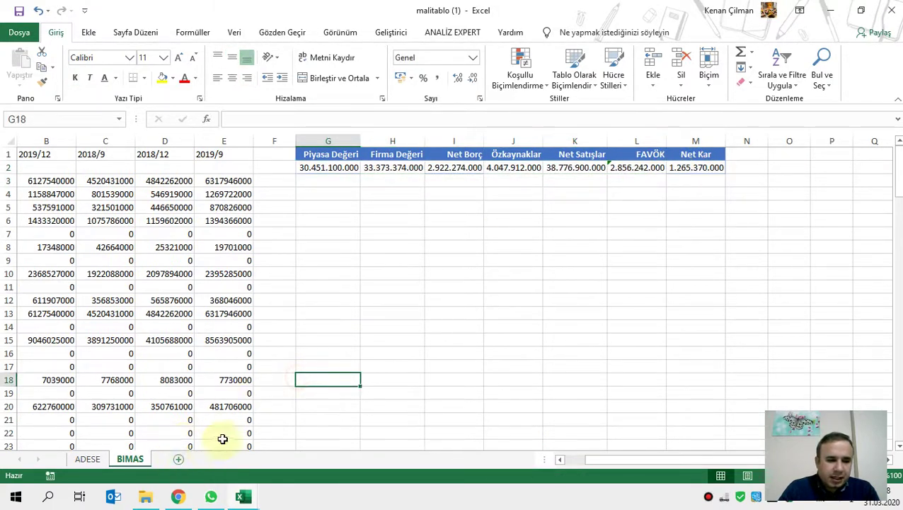
Add a new sheet to malitablo (1), place it before ADESE, and rename it anasayfa.
left_click(178, 460)
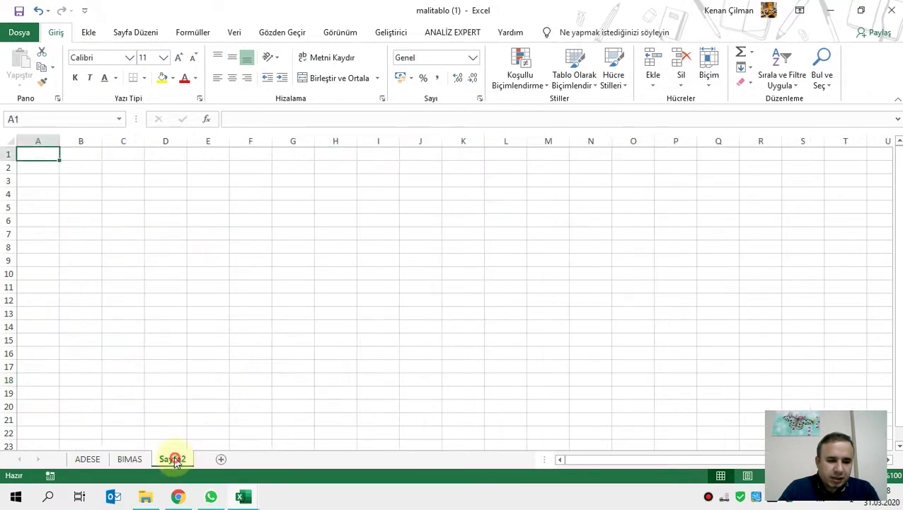
left_click_drag(85, 453, 81, 454)
double_click(81, 457)
type("ar")
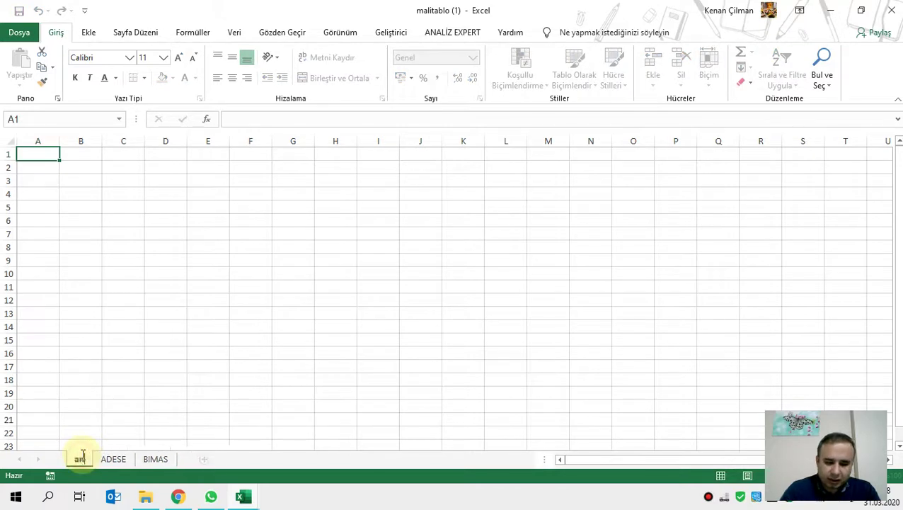
type("asayfa")
key("Return")
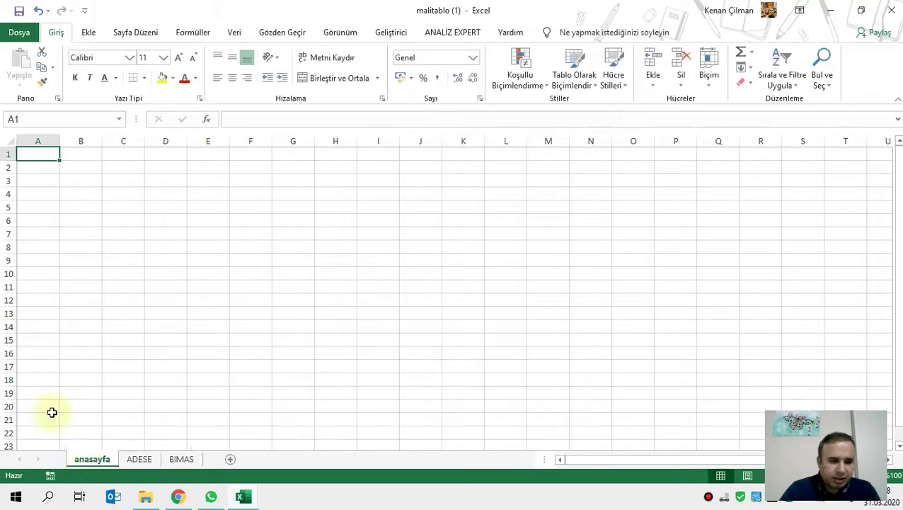
Enter the company codes ADESE in B2 and BIMAS in B3 of the anasayfa sheet.
left_click(77, 171)
type("ADESE")
key("Return")
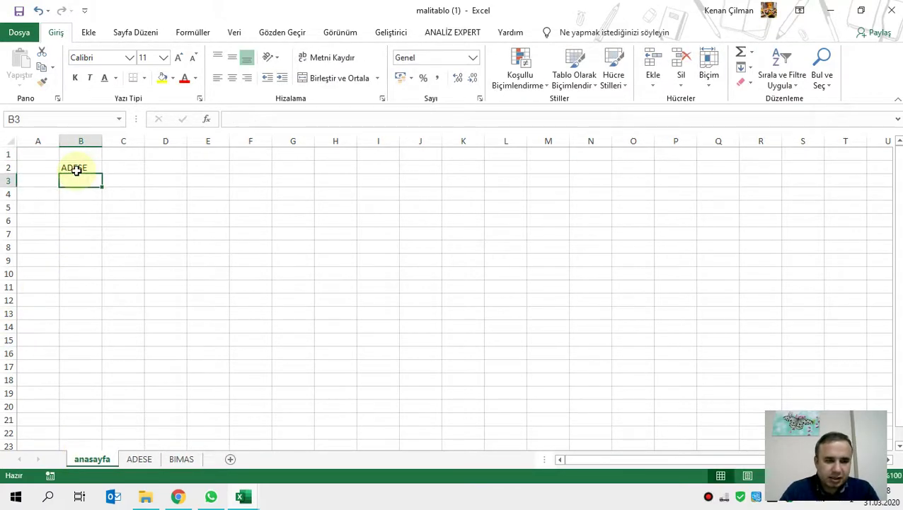
type("BIM")
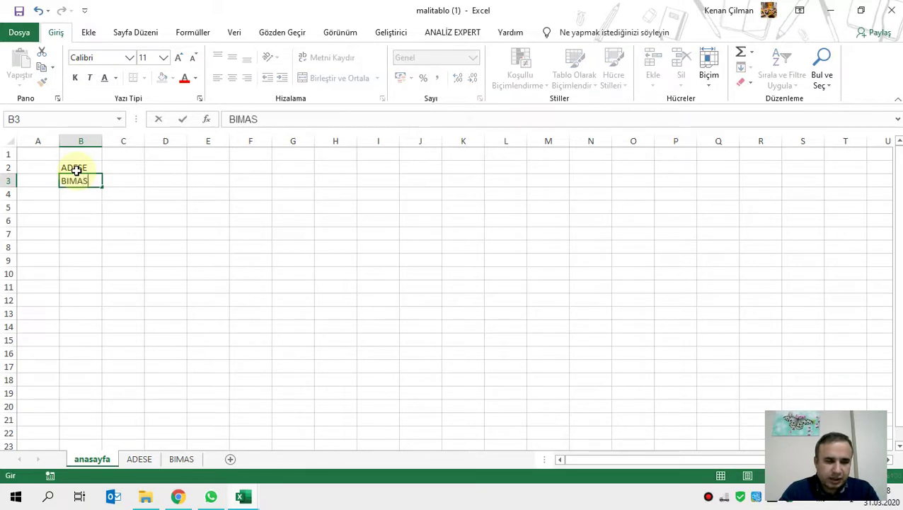
type("AS")
key("Return")
left_click_drag(76, 171, 126, 178)
key("alt+Tab")
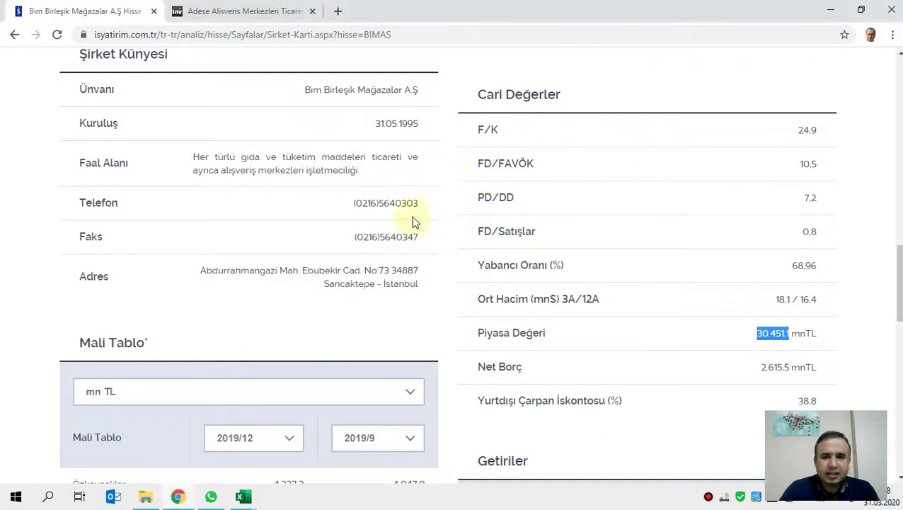
key("alt+Tab")
Copy the ADESE figures G2:M2 and paste them as values into the ADESE row of the Kitap1 workbook, starting at B11.
left_click(139, 460)
left_click_drag(294, 168, 616, 167)
key("ctrl+c")
mouse_move(237, 497)
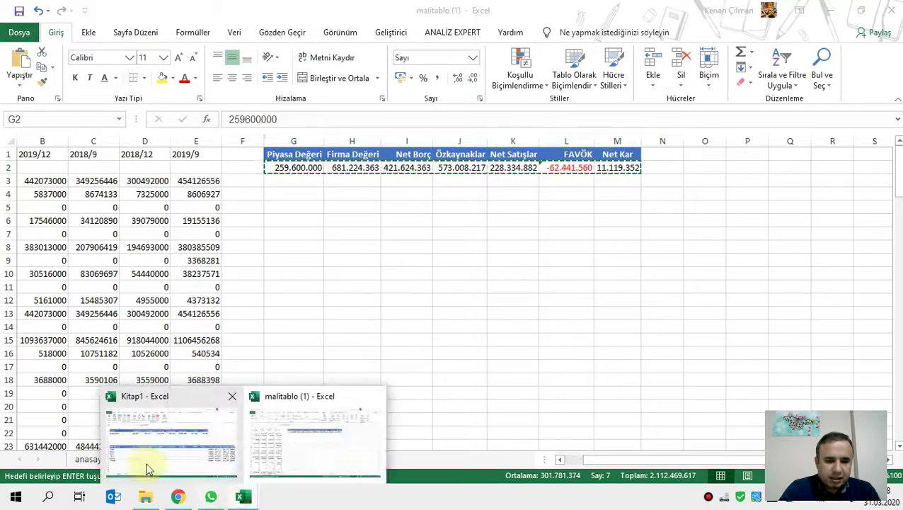
left_click(148, 450)
left_click(218, 286)
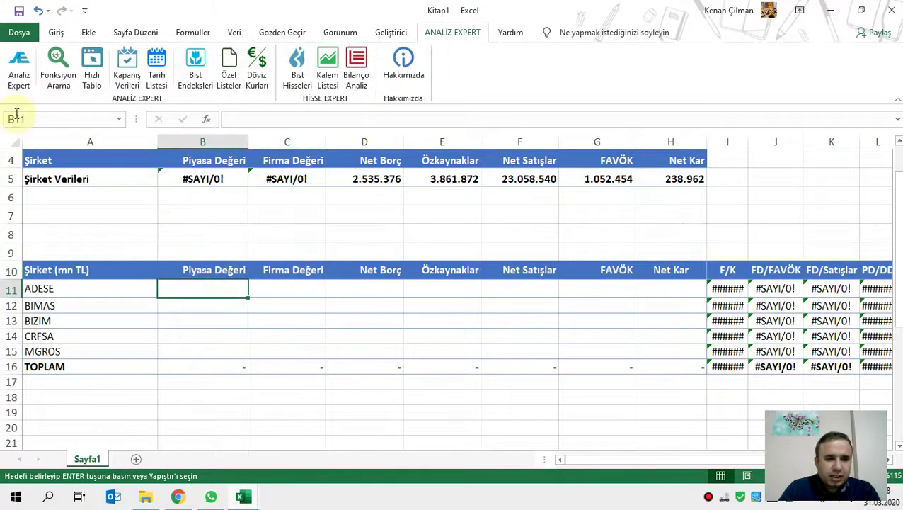
left_click(53, 33)
left_click(20, 75)
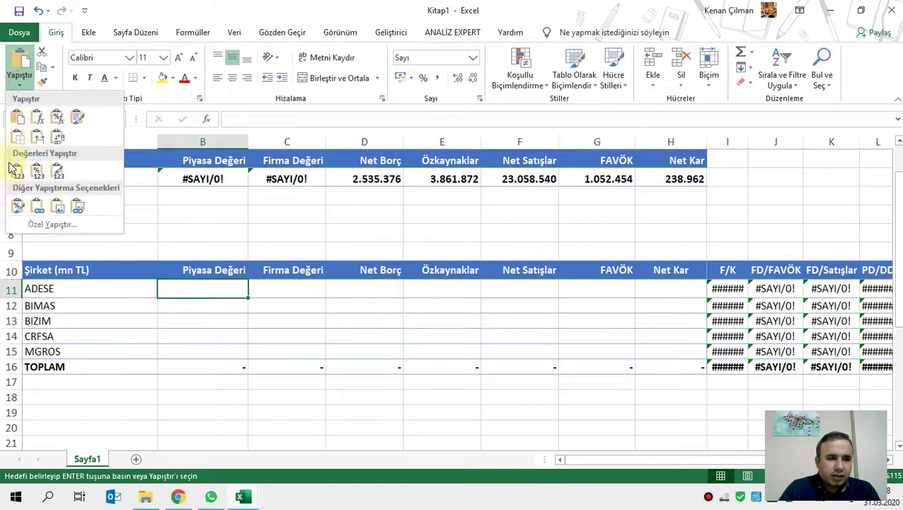
left_click(17, 171)
Copy the BIMAS figures G2:M2 from malitablo (1) and paste them as values into Kitap1's BIMAS row, starting at B12.
key("alt+Tab")
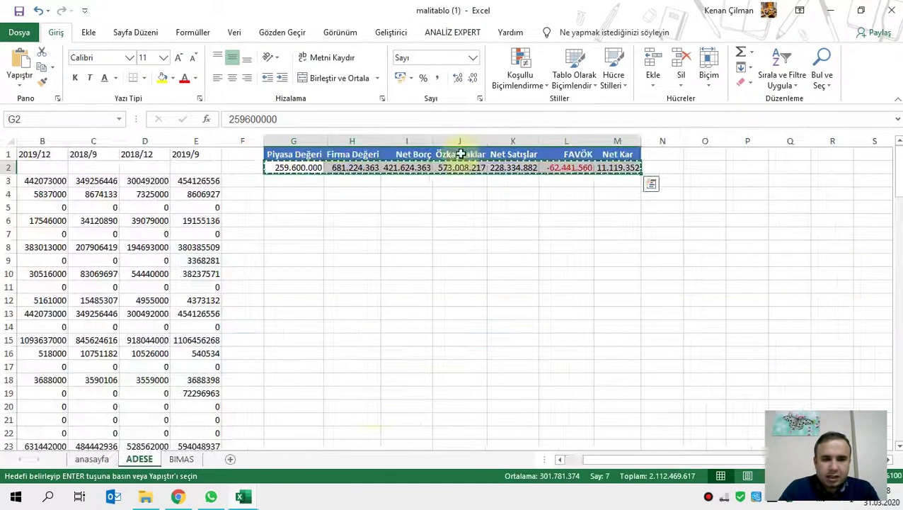
left_click(180, 458)
left_click_drag(312, 168, 718, 167)
key("ctrl+v")
key("alt+Tab")
left_click(177, 306)
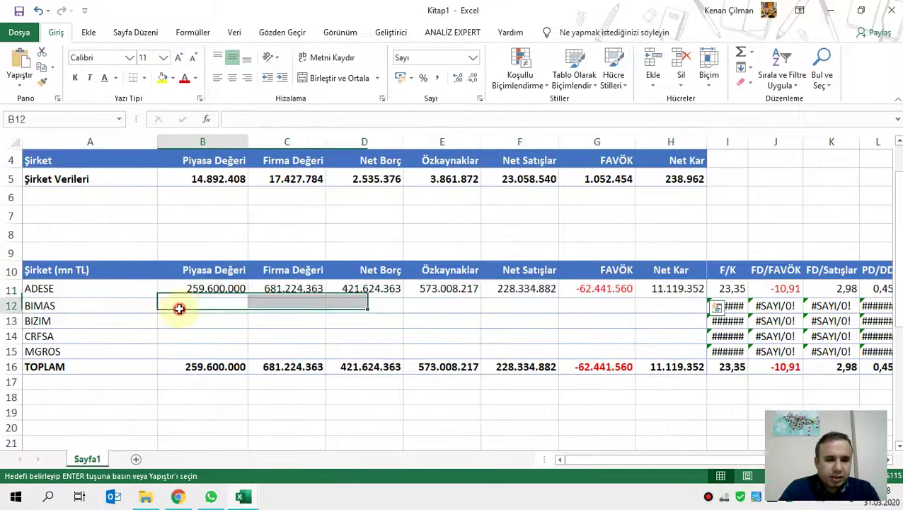
left_click(20, 75)
left_click(17, 172)
left_click(419, 304)
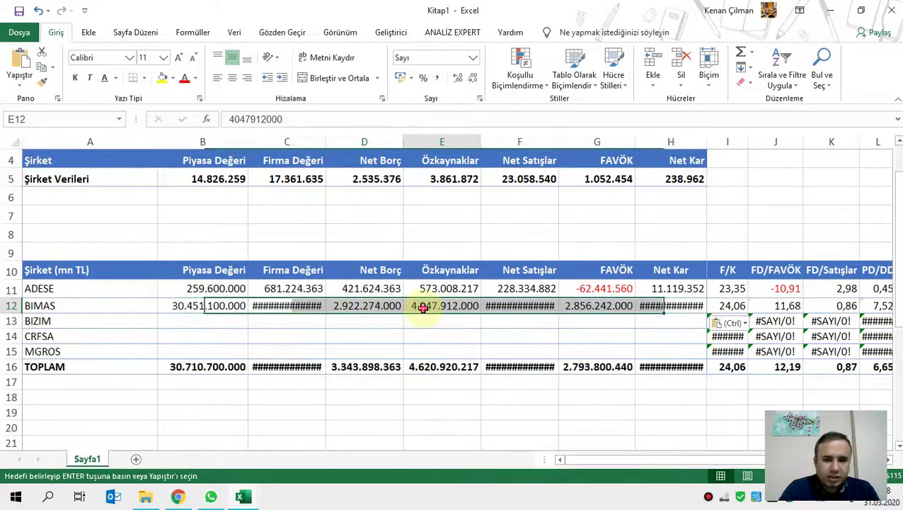
left_click(484, 334)
left_click(369, 306)
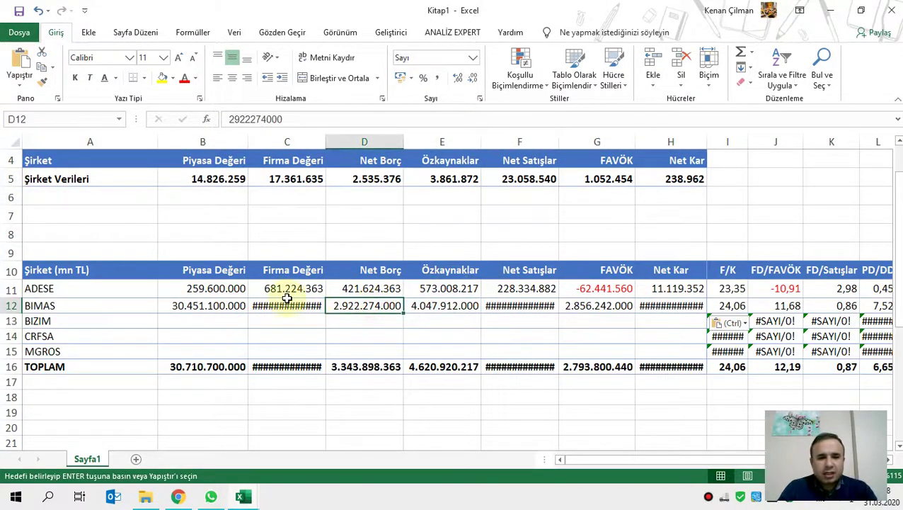
Inspect the full values in the BIMAS row of Kitap1, from Firma Değeri in C12 to Net Kar in H12.
double_click(287, 303)
key("Return")
key("Up")
key("F2")
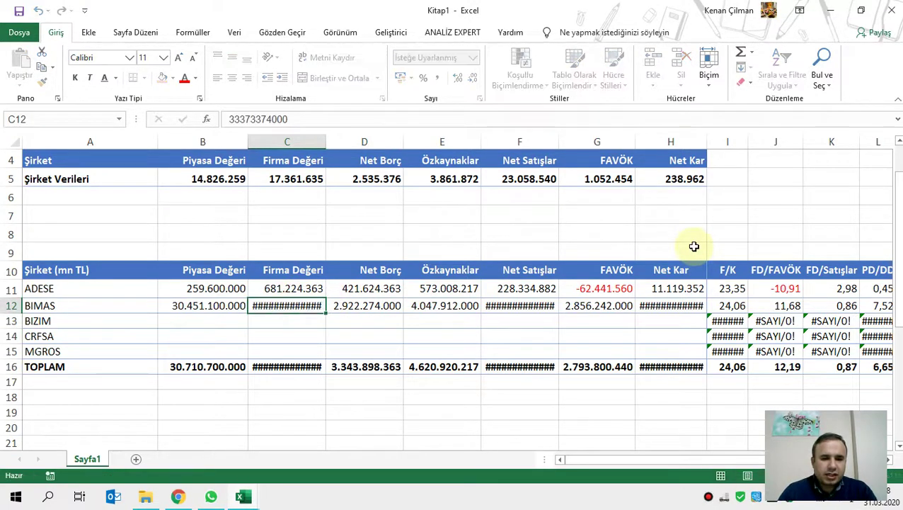
key("Tab")
key("F2")
key("Tab")
key("F2")
key("Tab")
key("F2")
key("Tab")
key("F2")
key("Escape")
key("Left")
key("Down")
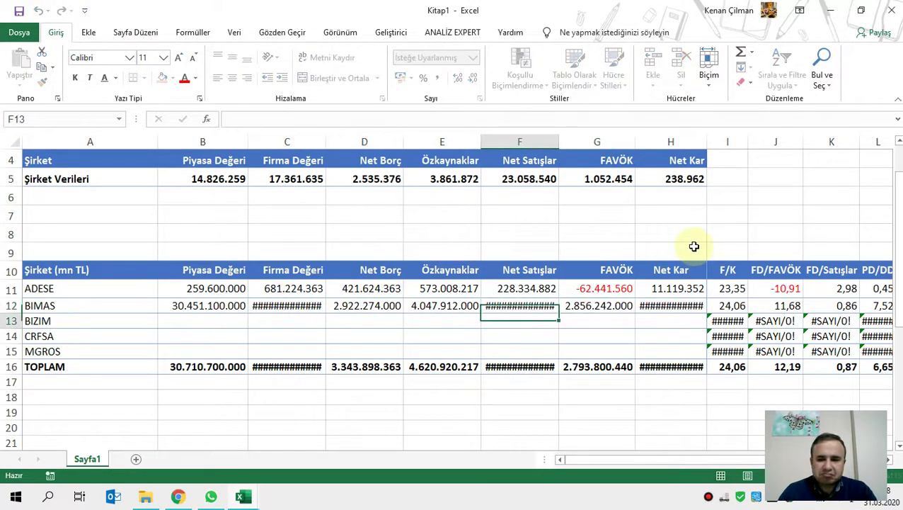
key("Up")
key("Tab")
key("Tab")
key("F2")
key("Return")
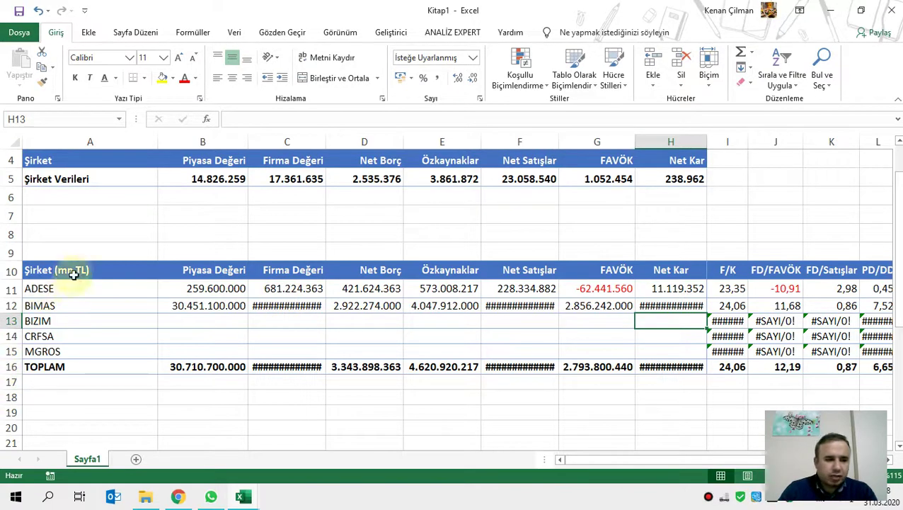
left_click_drag(71, 268, 78, 367)
left_click(413, 306)
Switch to malitablo (1) and check the BIMAS summary cells in row 2, from Piyasa Değeri to the Net Satışlar and FAVÖK formulas.
key("alt+Tab")
left_click(322, 276)
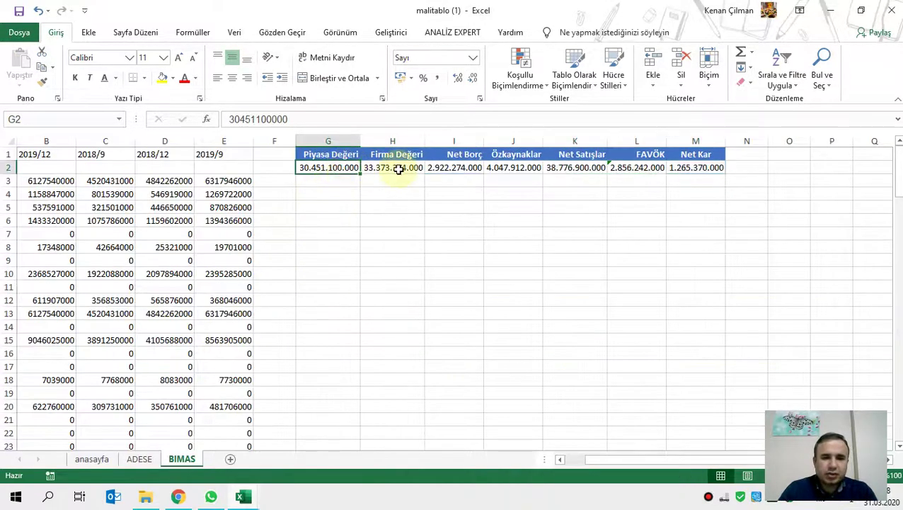
left_click(437, 168)
left_click(518, 168)
left_click(597, 170)
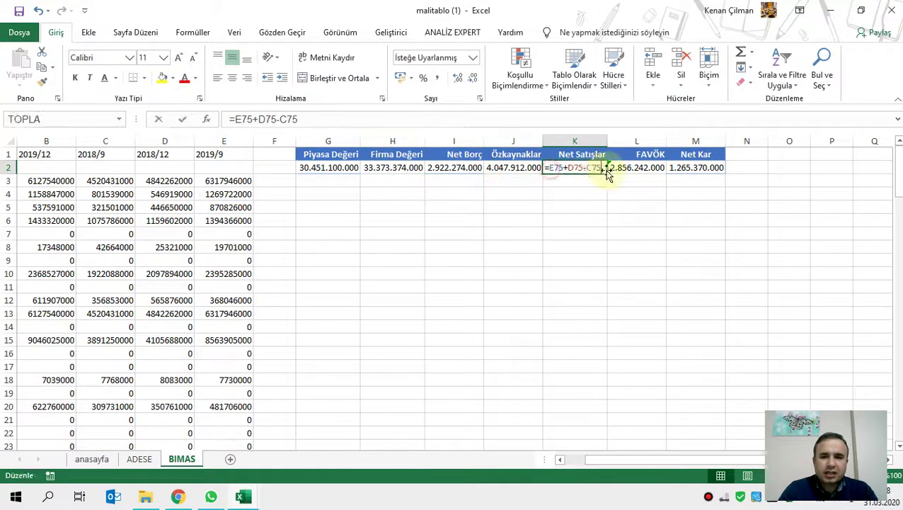
key("Right")
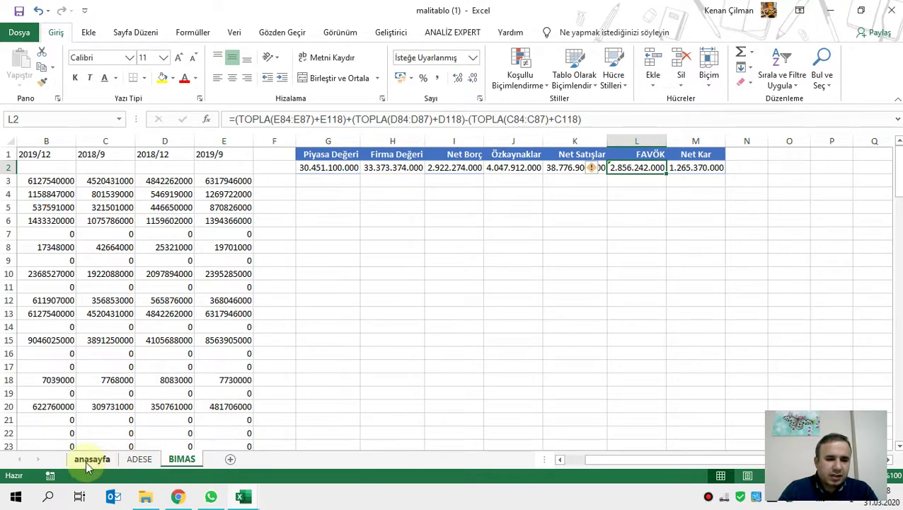
Copy the BIMAS headings and figures in G1:M2 and paste them into the anasayfa sheet starting at C1.
left_click_drag(332, 153, 682, 161)
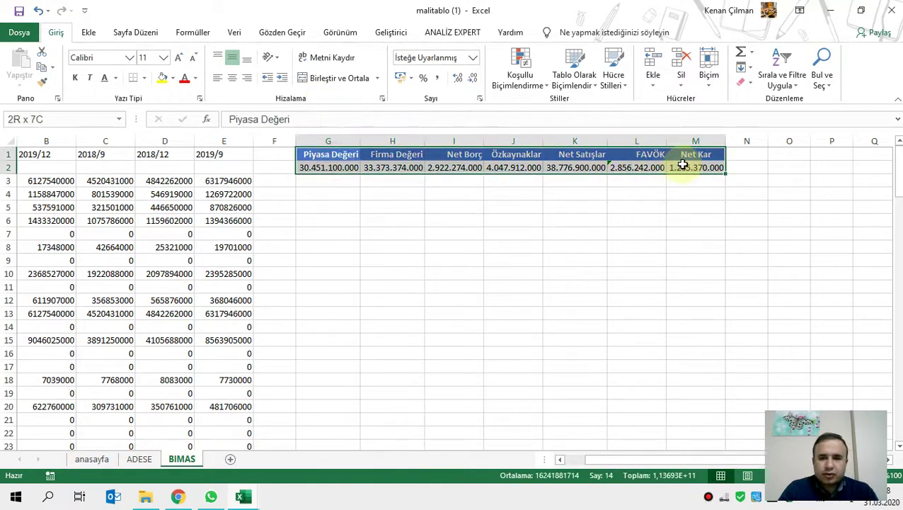
key("ctrl+c")
left_click(92, 459)
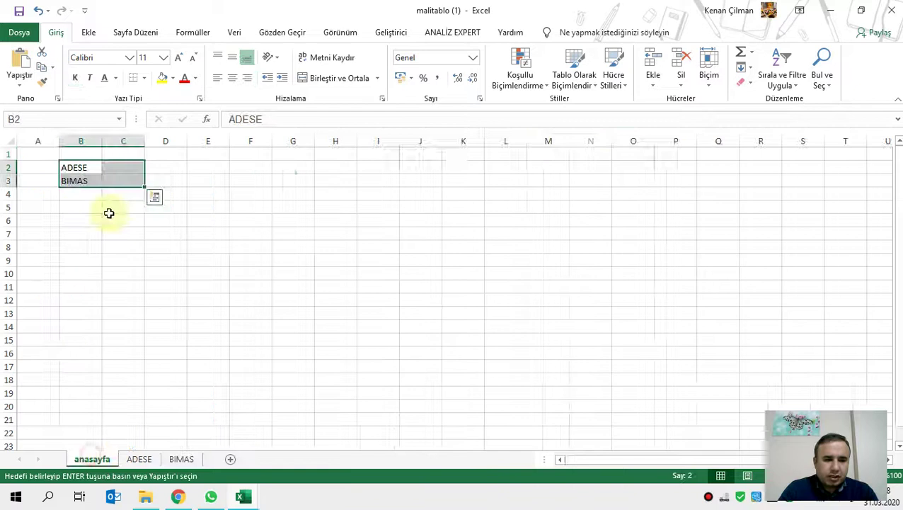
left_click(124, 155)
key("ctrl+v")
Link the ADESE Piyasa Değeri cell C2 on anasayfa to the ADESE sheet with =ADESE!G2.
left_click_drag(91, 164, 73, 190)
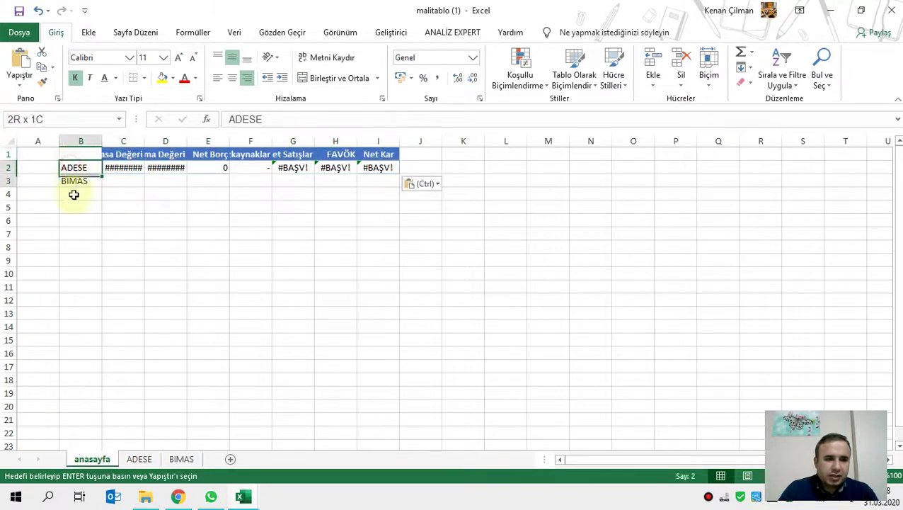
left_click(132, 165)
type("=")
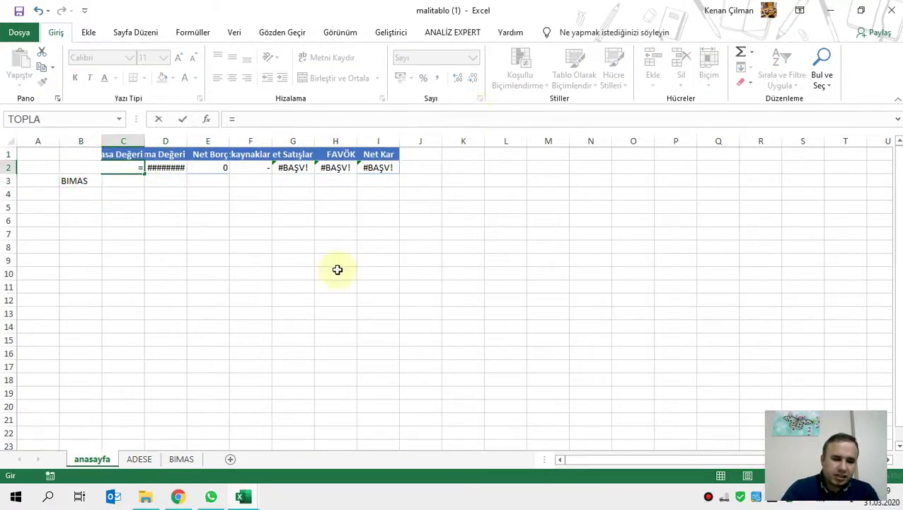
left_click(139, 459)
left_click(295, 168)
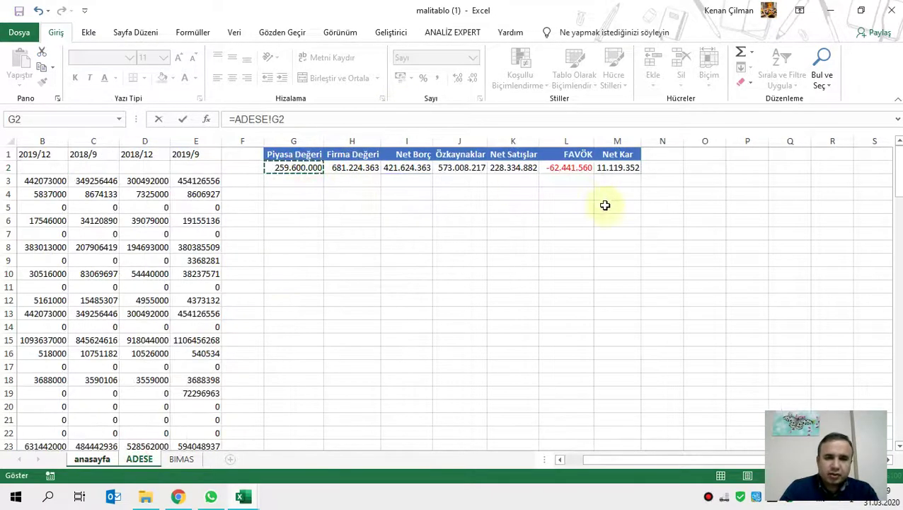
key("Return")
Fill the C2 formula across to the Net Kar column and fit columns C to I to their contents.
left_click(133, 167)
left_click_drag(153, 174, 425, 160)
left_click_drag(107, 141, 413, 141)
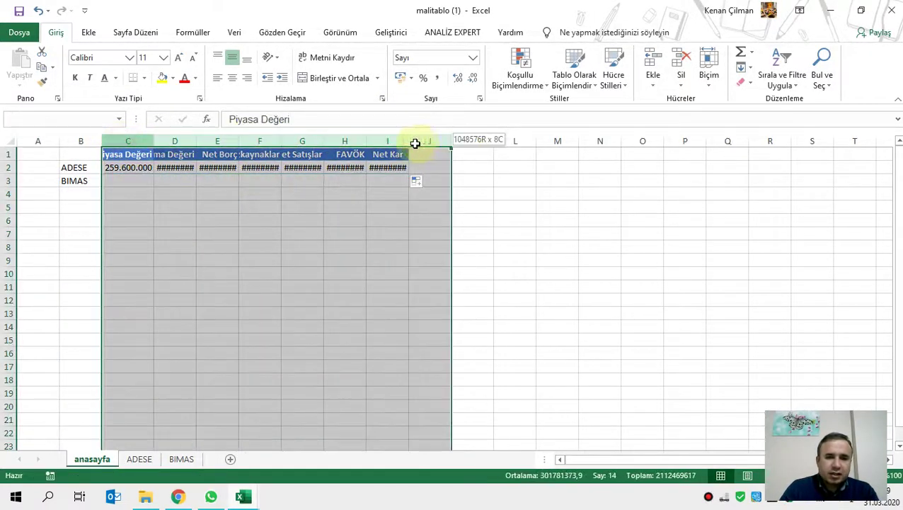
double_click(367, 141)
Make the references in the ADESE row formulas C2 to I2 absolute, as in =ADESE!$G$2.
double_click(143, 167)
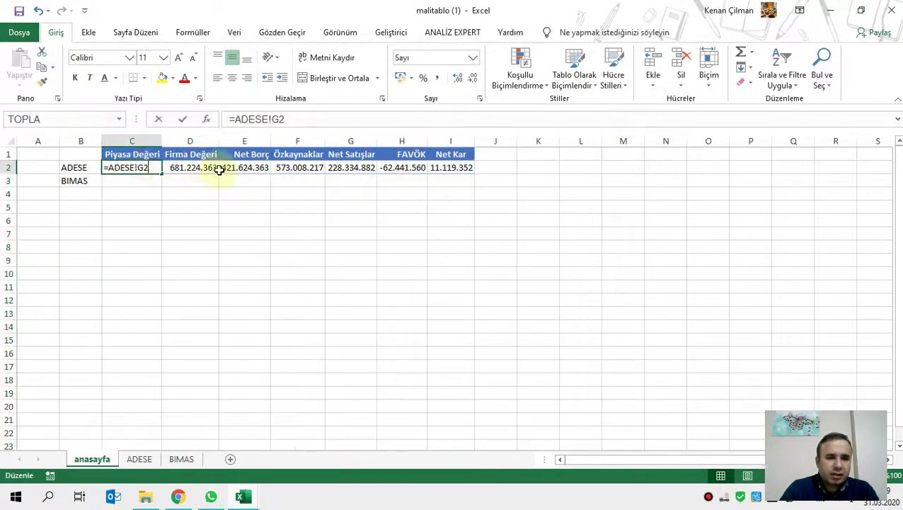
key("F4")
left_click(193, 167)
double_click(193, 167)
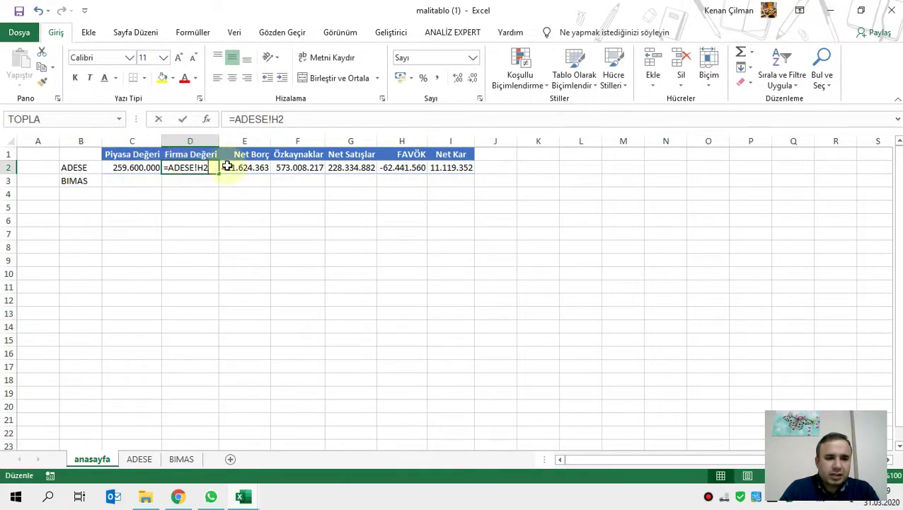
left_click(234, 167)
double_click(260, 167)
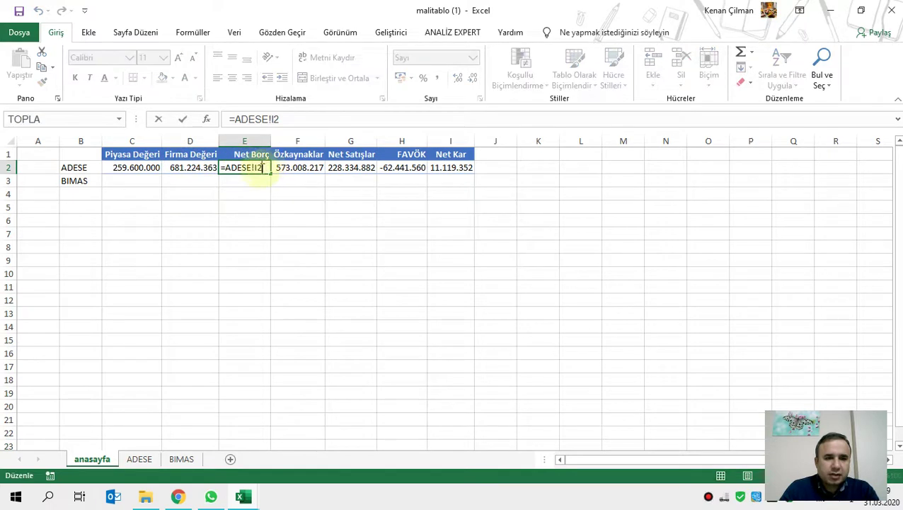
left_click(277, 167)
double_click(305, 167)
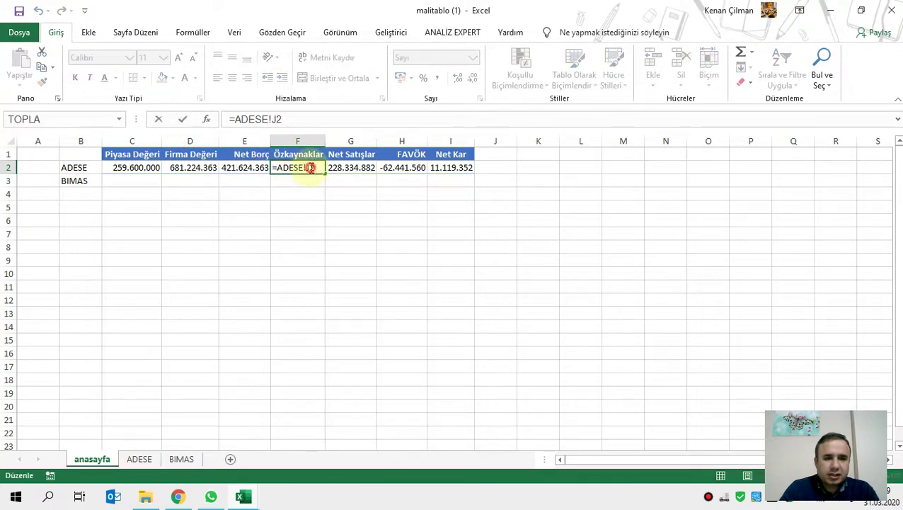
left_click(343, 167)
double_click(348, 167)
left_click(388, 167)
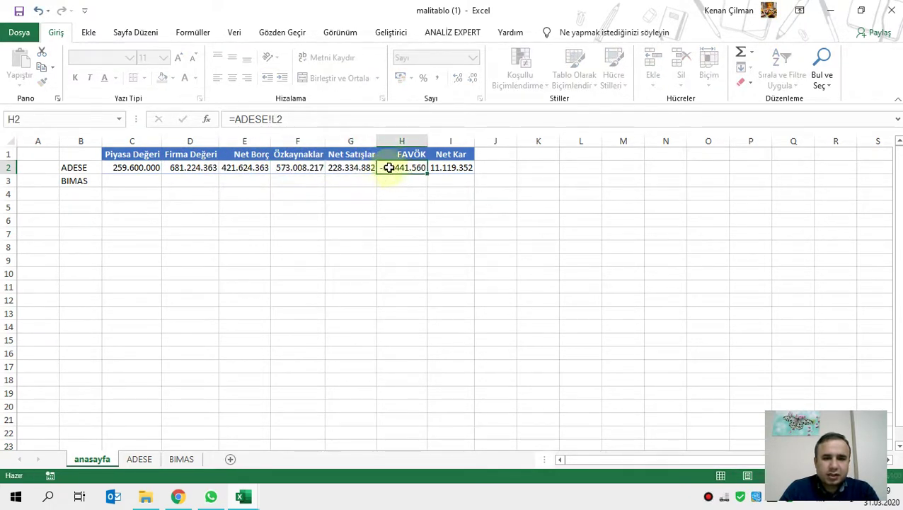
double_click(411, 167)
left_click(460, 167)
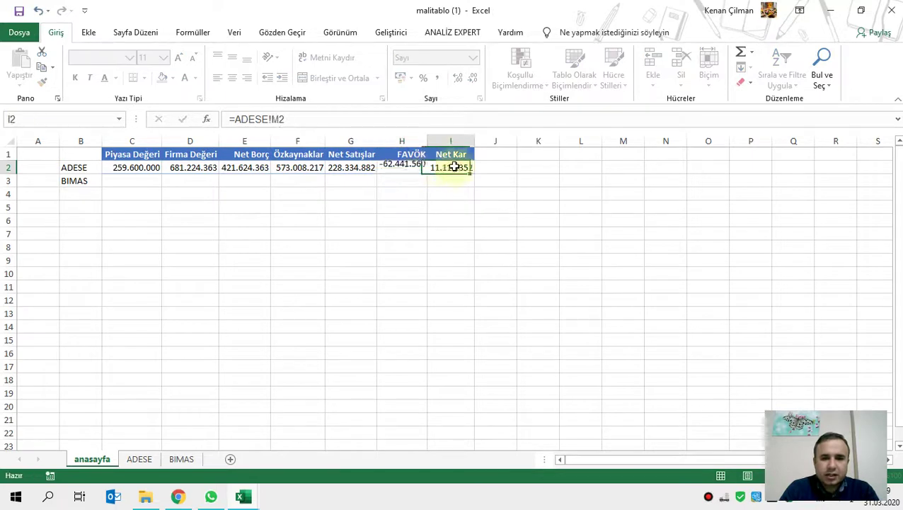
double_click(471, 167)
key("Tab")
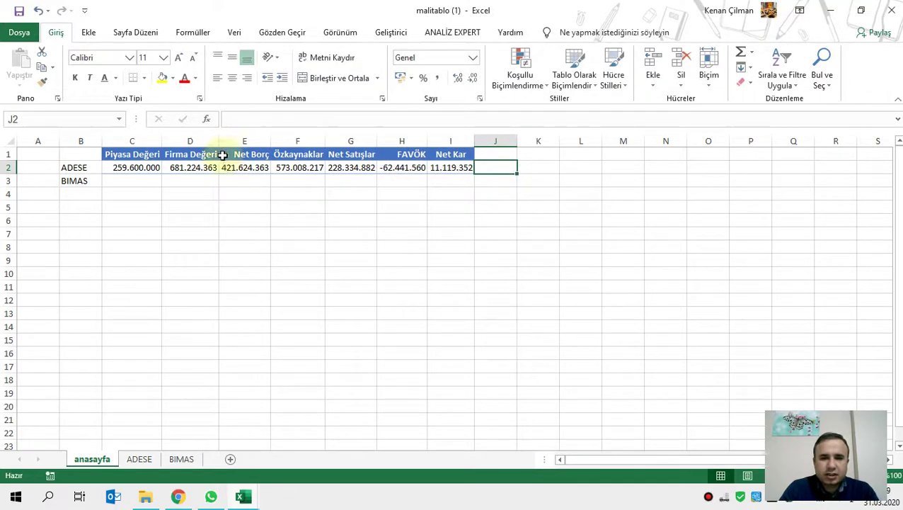
Fill the ADESE row formulas down to row 11 and replace ADESE with BIMAS throughout C3:I3.
left_click_drag(137, 168, 470, 288)
left_click(66, 179)
left_click(133, 179)
left_click_drag(133, 180, 458, 187)
key("ctrl+f")
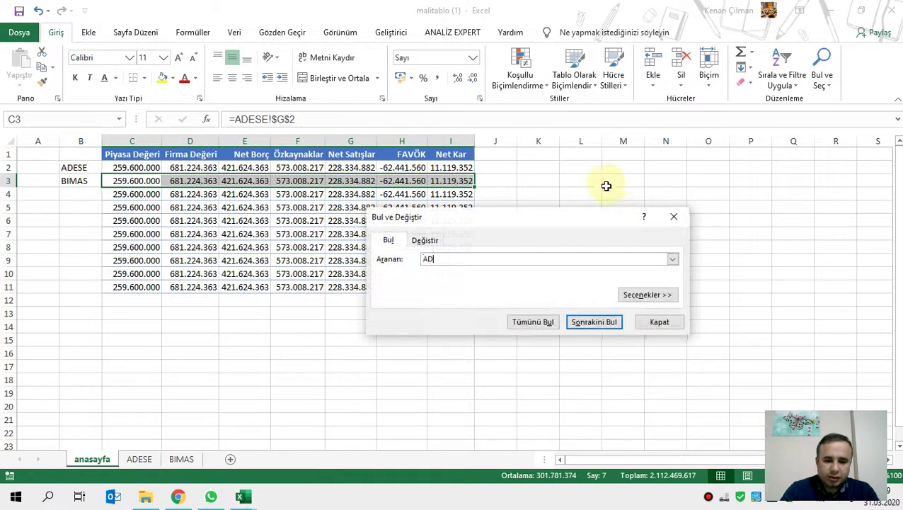
left_click(426, 240)
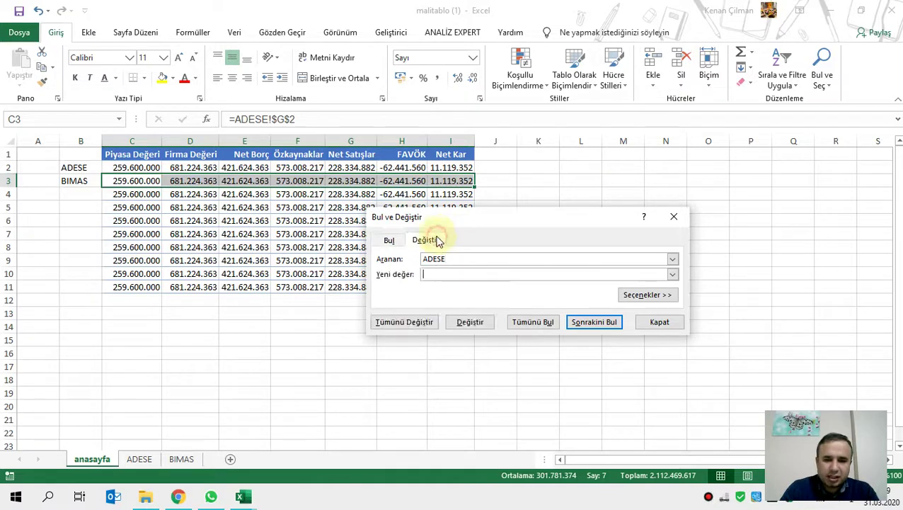
left_click(433, 322)
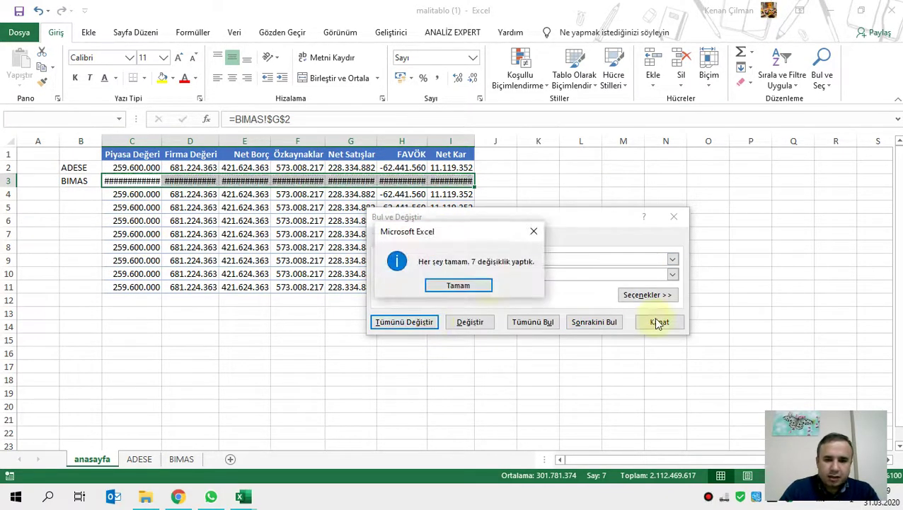
left_click(460, 284)
Fit columns C to G on anasayfa to their contents.
left_click_drag(132, 138, 351, 140)
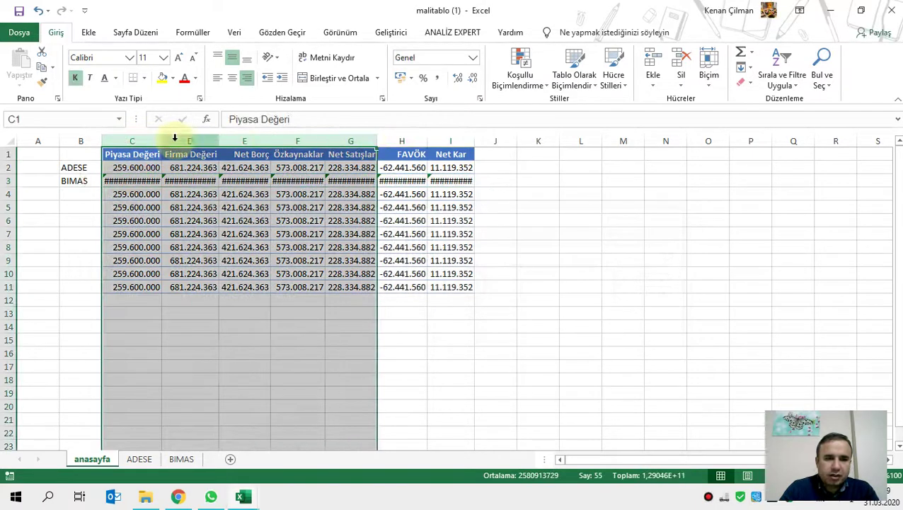
double_click(163, 141)
left_click(147, 183)
Check which company sheet the formulas in the ADESE and BIMAS rows refer to, starting with C2 and C3.
double_click(133, 168)
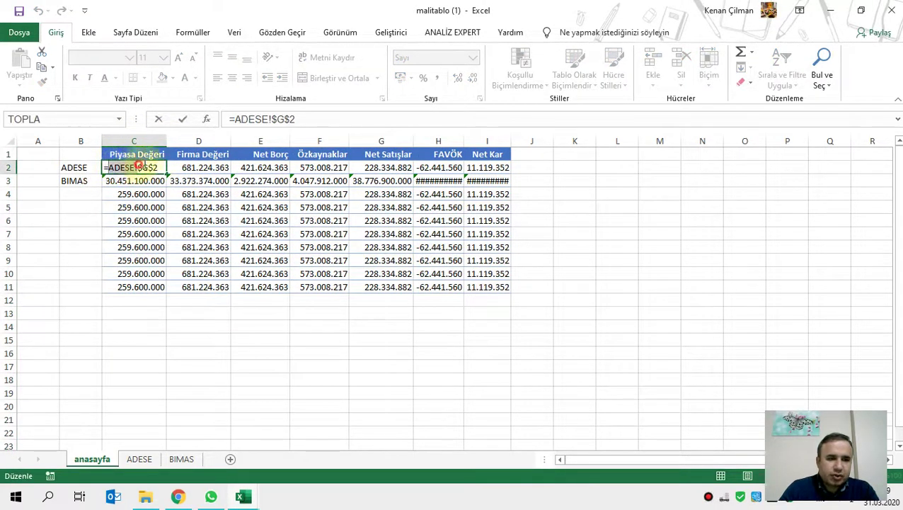
left_click(133, 181)
double_click(127, 182)
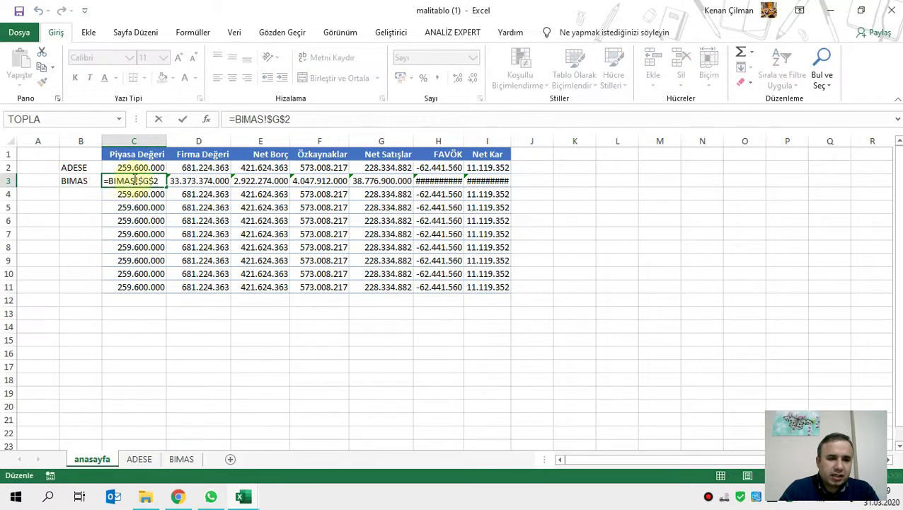
key("Escape")
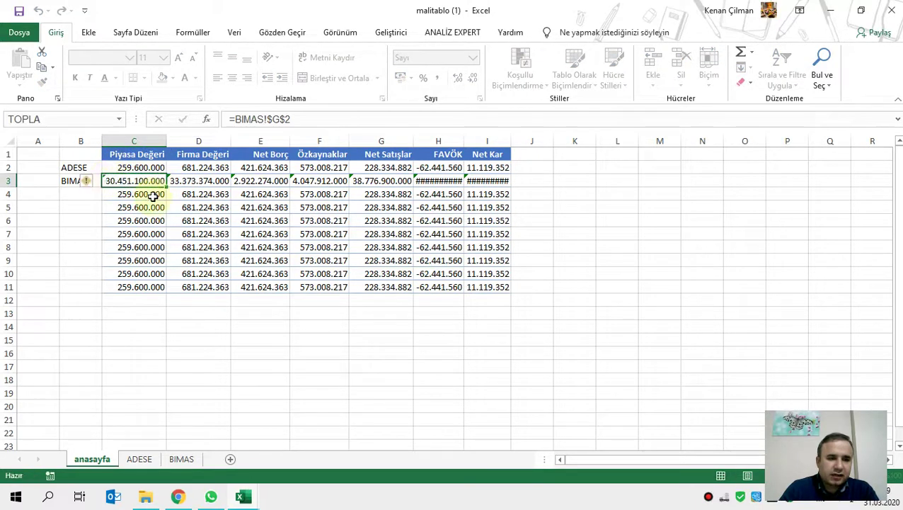
left_click(228, 181)
double_click(261, 182)
left_click(381, 181)
Clear the surplus filled rows below BIMAS by deleting the contents of B4:J14.
left_click_drag(84, 182, 77, 286)
left_click_drag(76, 195, 514, 329)
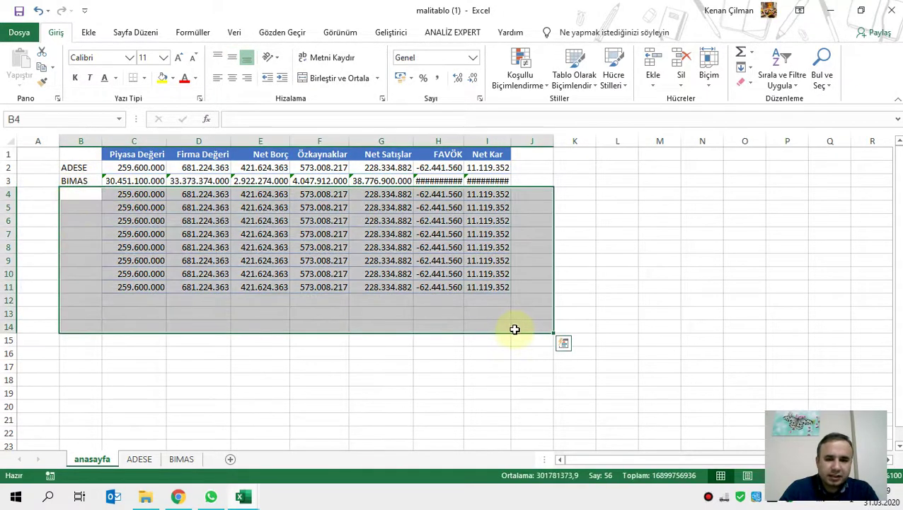
key("Delete")
left_click(251, 235)
left_click_drag(77, 154, 488, 221)
left_click(617, 233)
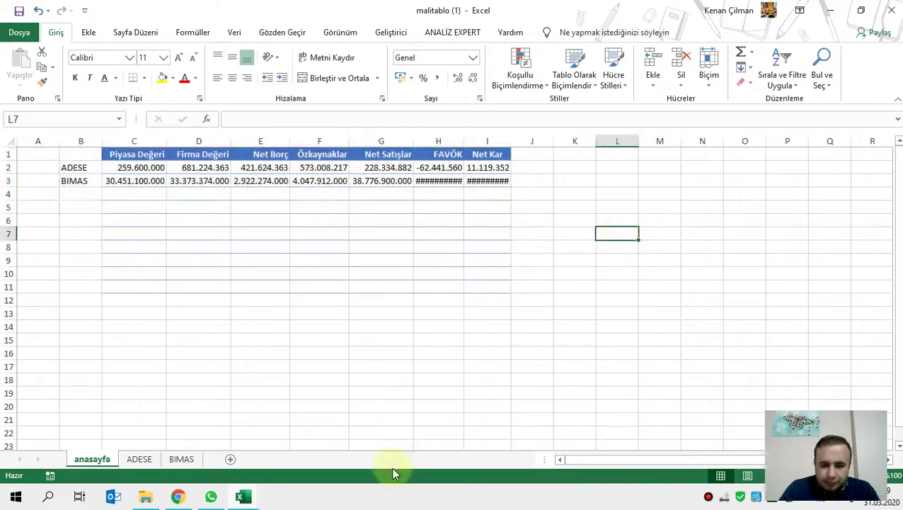